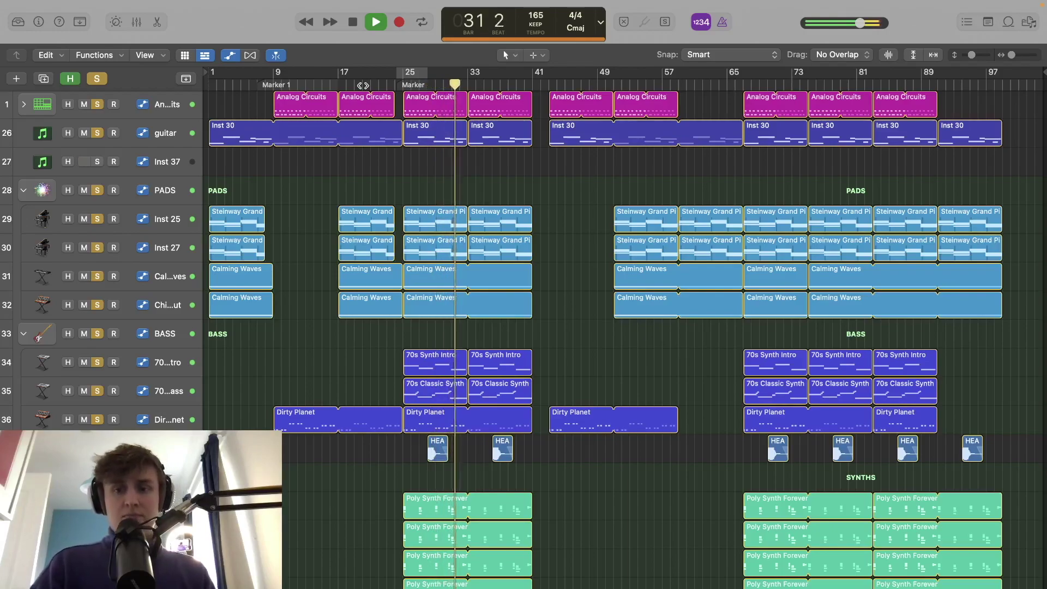
Stop playback, clear the existing solos, and solo only the Analog Circuits drum track with the playhead at bar 25.
{"action": "key", "text": "space"}
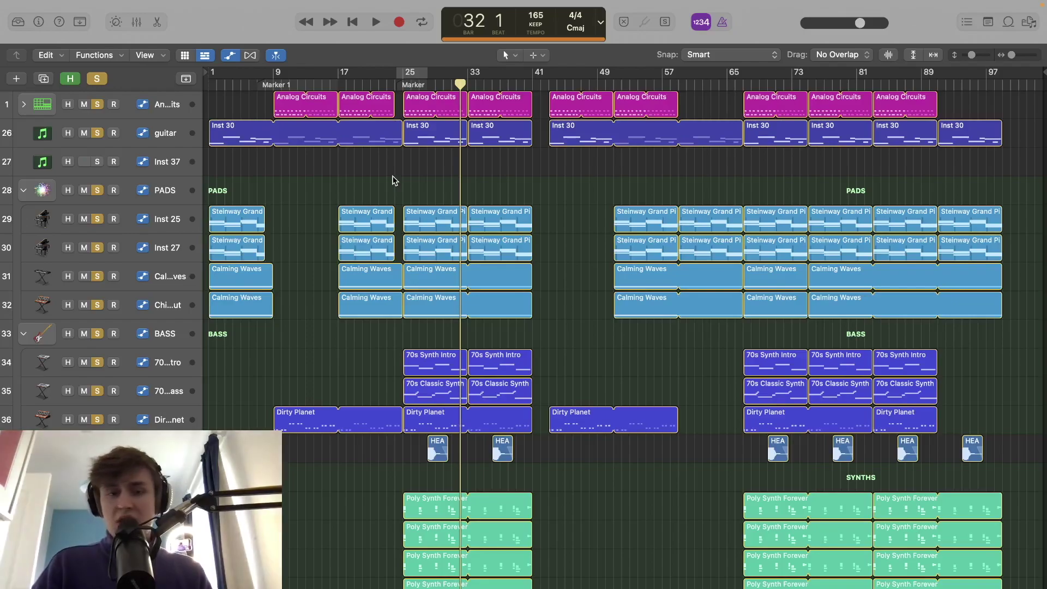
{"action": "key", "text": "super+Down"}
{"action": "scroll", "coordinate": [387, 181], "scroll_direction": "up", "scroll_amount": 5}
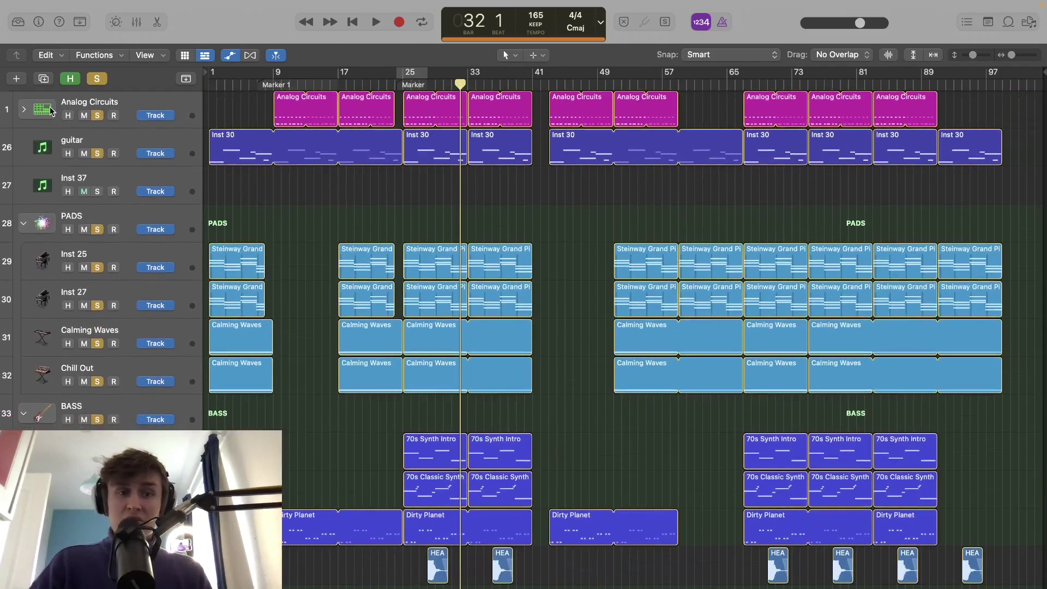
{"action": "left_click", "coordinate": [99, 80]}
{"action": "left_click", "coordinate": [405, 83]}
{"action": "left_click", "coordinate": [101, 116]}
Expand the Analog Circuits drum stack to show its individual kick, snare, clap and hi-hat tracks.
{"action": "key", "text": "super+Down"}
{"action": "key", "text": "super+Down"}
{"action": "key", "text": "super+Down"}
{"action": "key", "text": "super+Down"}
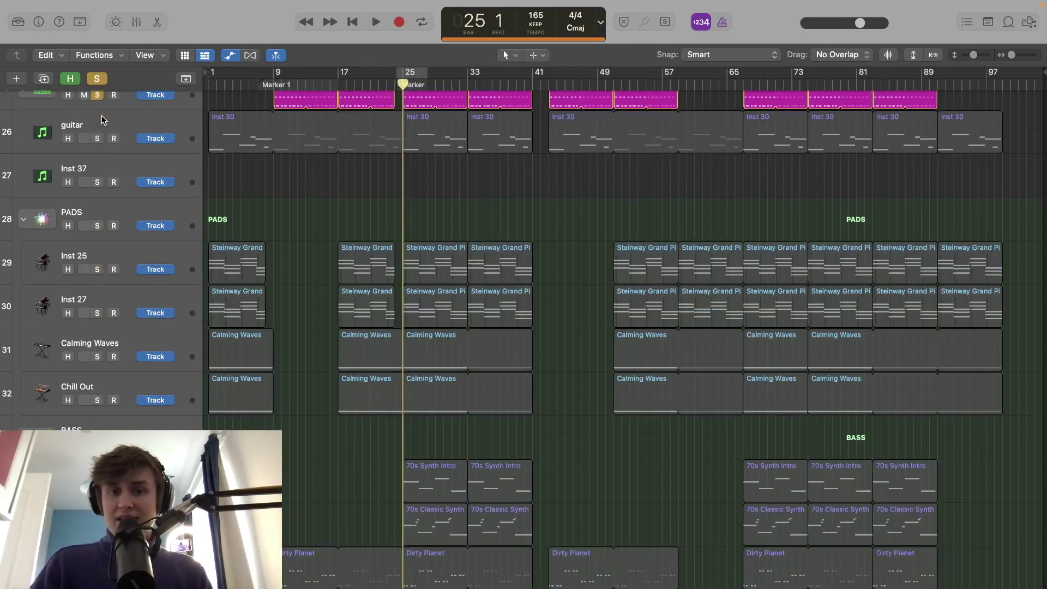
{"action": "key", "text": "super+Right"}
{"action": "scroll", "coordinate": [101, 116], "scroll_direction": "up", "scroll_amount": 5}
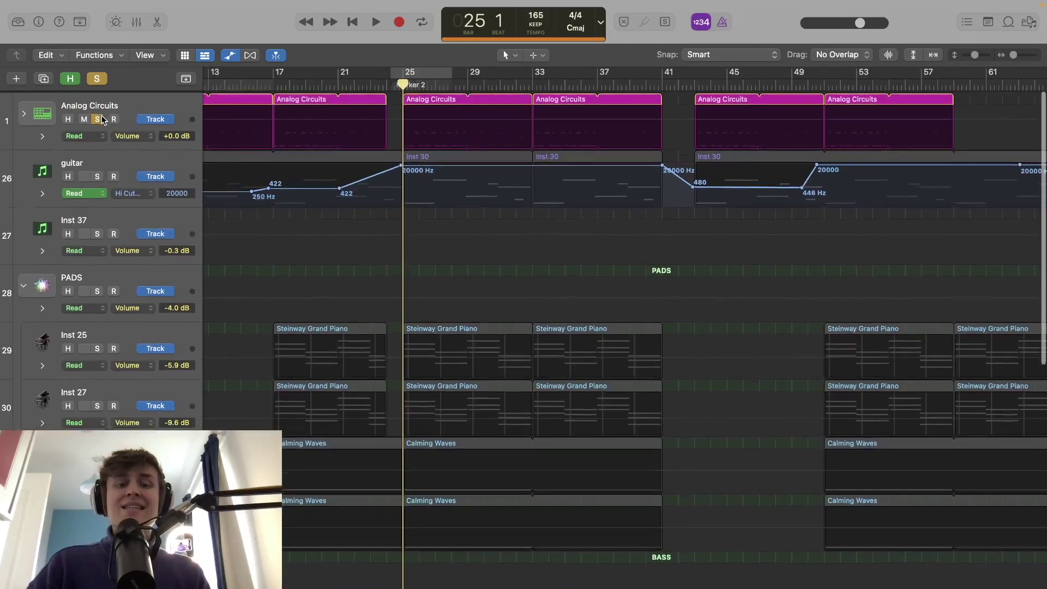
{"action": "left_click", "coordinate": [25, 111]}
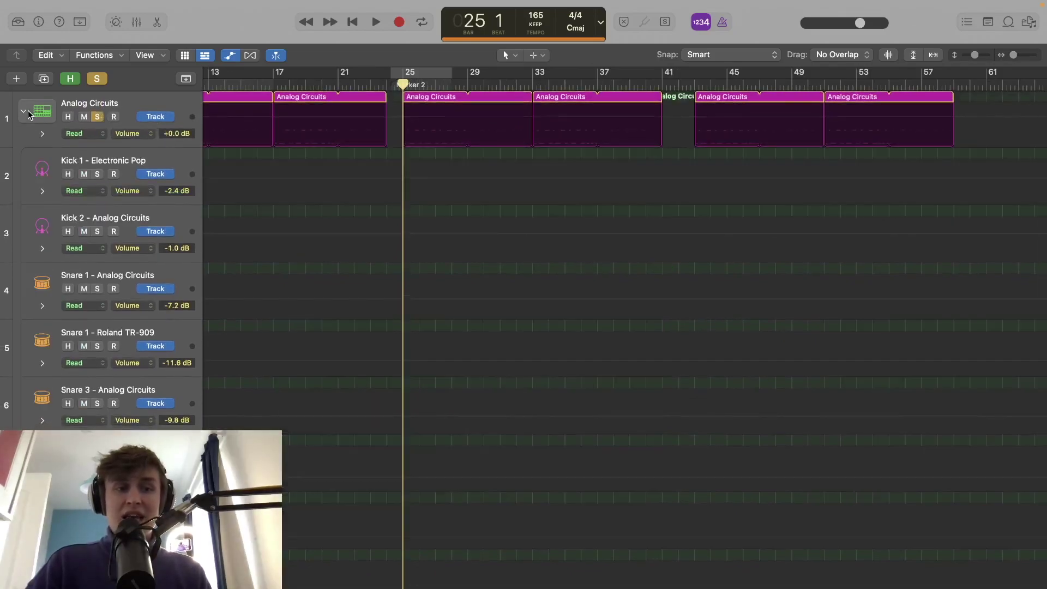
{"action": "left_click", "coordinate": [18, 23]}
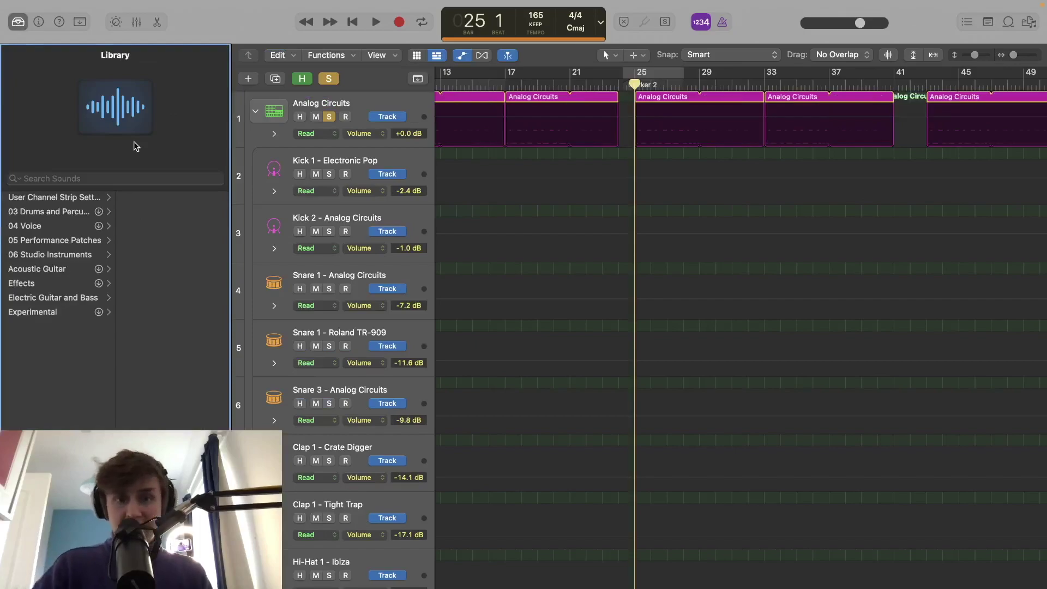
{"action": "scroll", "coordinate": [390, 299], "scroll_direction": "down", "scroll_amount": 5}
{"action": "scroll", "coordinate": [390, 299], "scroll_direction": "up", "scroll_amount": 5}
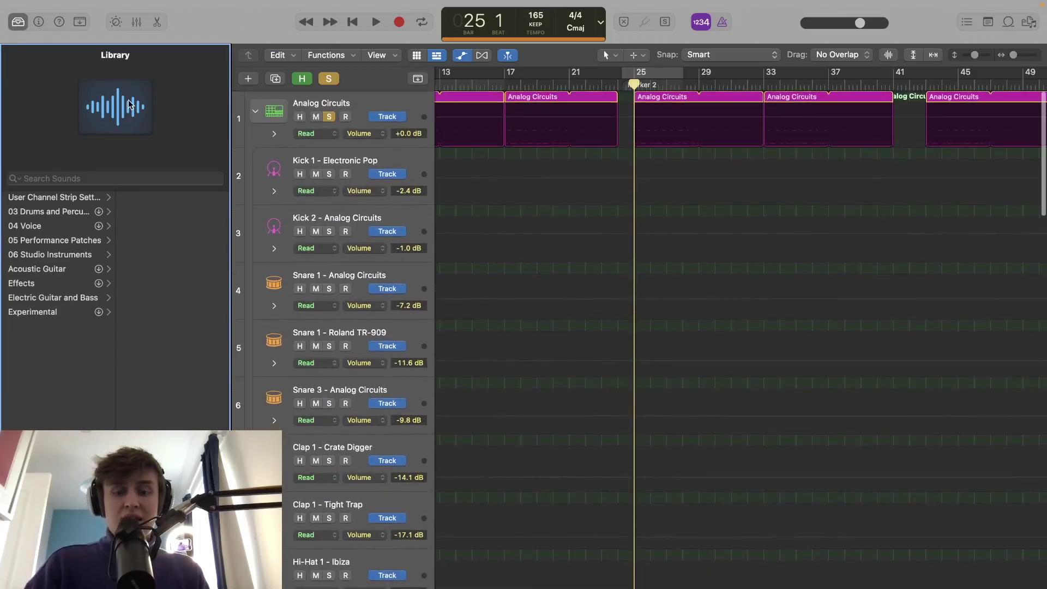
{"action": "left_click", "coordinate": [18, 23]}
Play the soloed drums from bar 25 and hide the track automation, ending with playback stopped.
{"action": "key", "text": "space"}
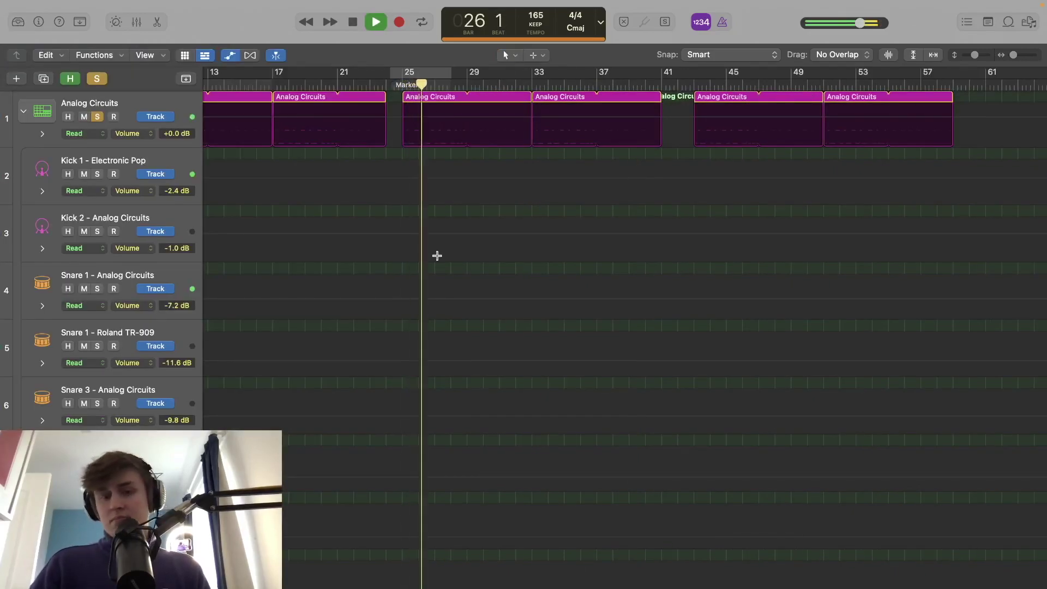
{"action": "key", "text": "a"}
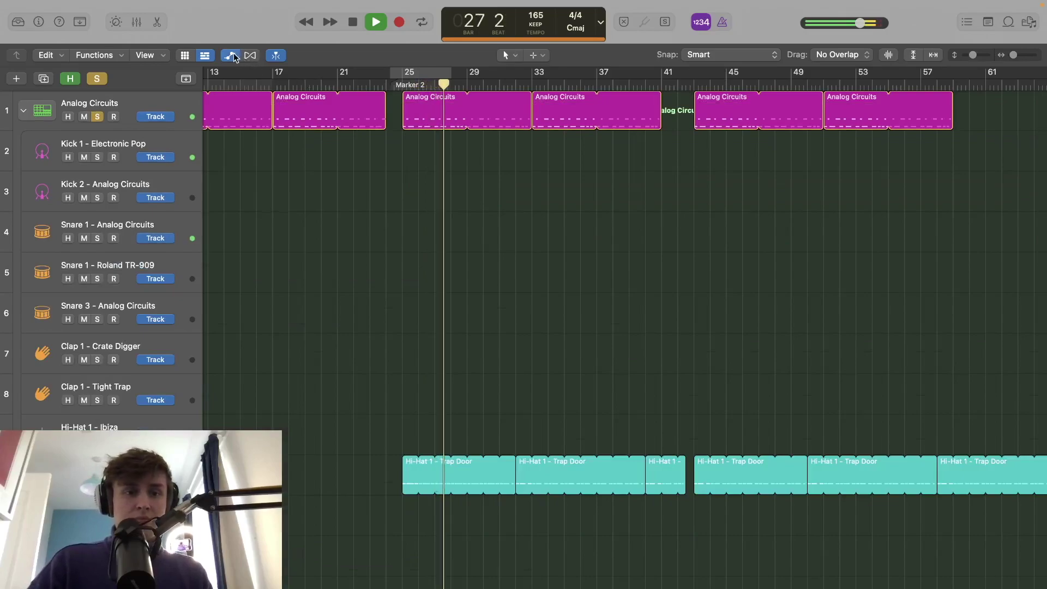
{"action": "left_click", "coordinate": [233, 57]}
{"action": "scroll", "coordinate": [416, 317], "scroll_direction": "down", "scroll_amount": 2}
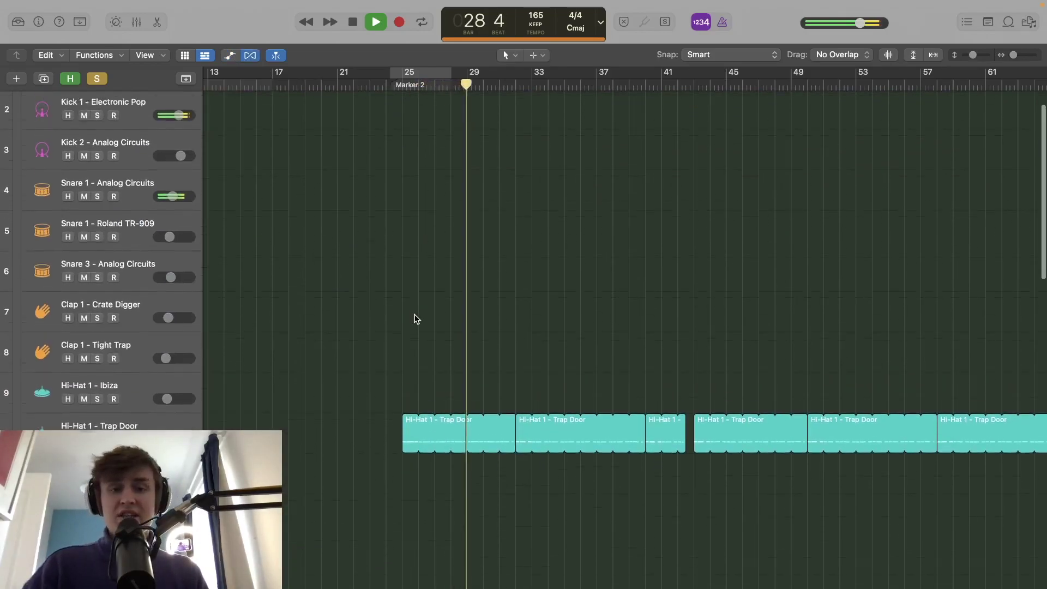
{"action": "scroll", "coordinate": [415, 319], "scroll_direction": "up", "scroll_amount": 2}
{"action": "key", "text": "space"}
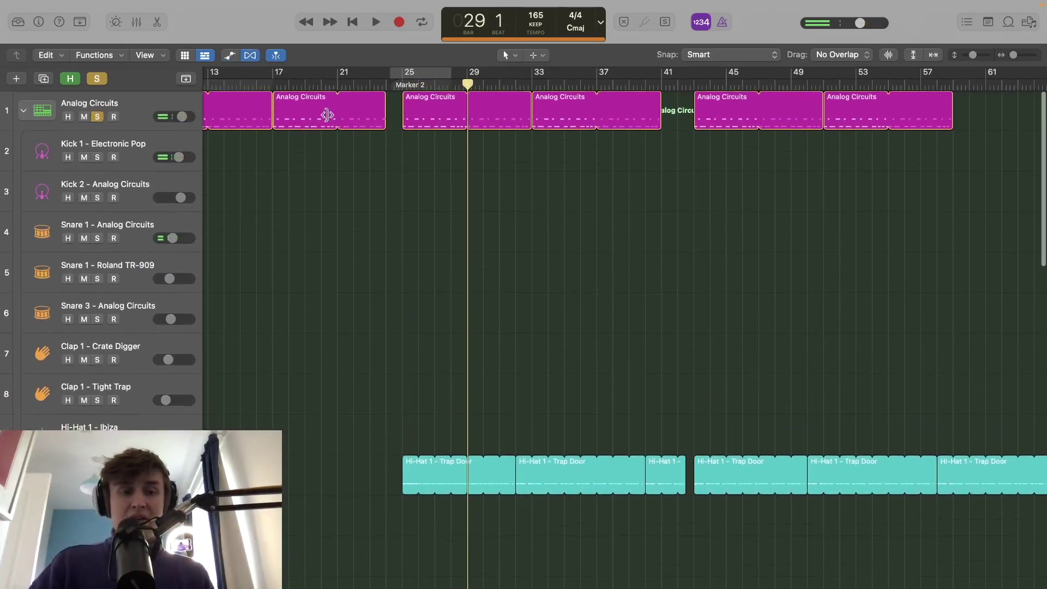
Play the drums again from bar 25, muting and unmuting the Hi-Hat 1 - Trap Door track to compare.
{"action": "left_click", "coordinate": [403, 83]}
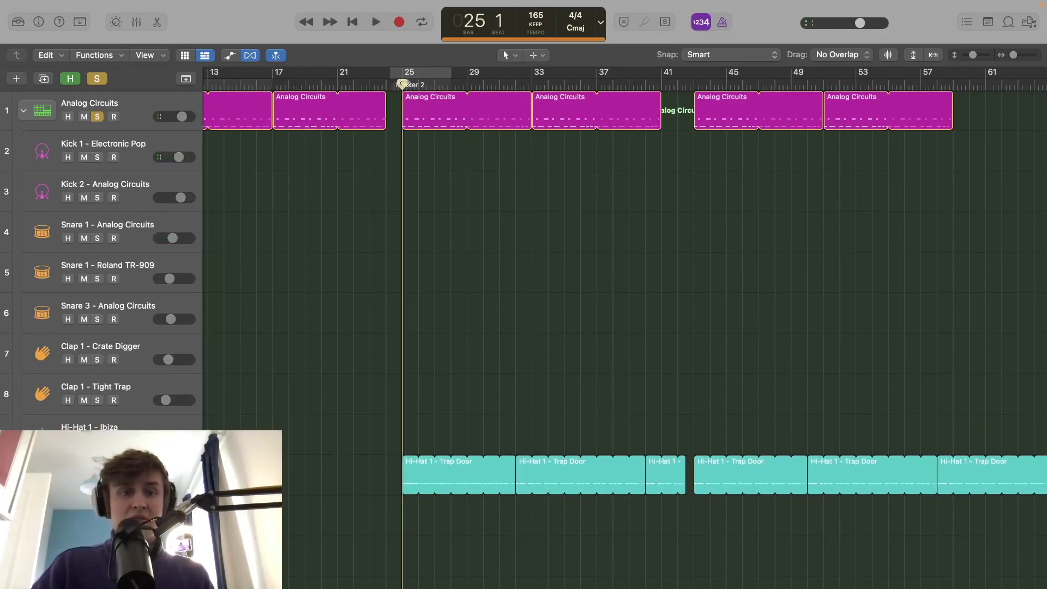
{"action": "key", "text": "space"}
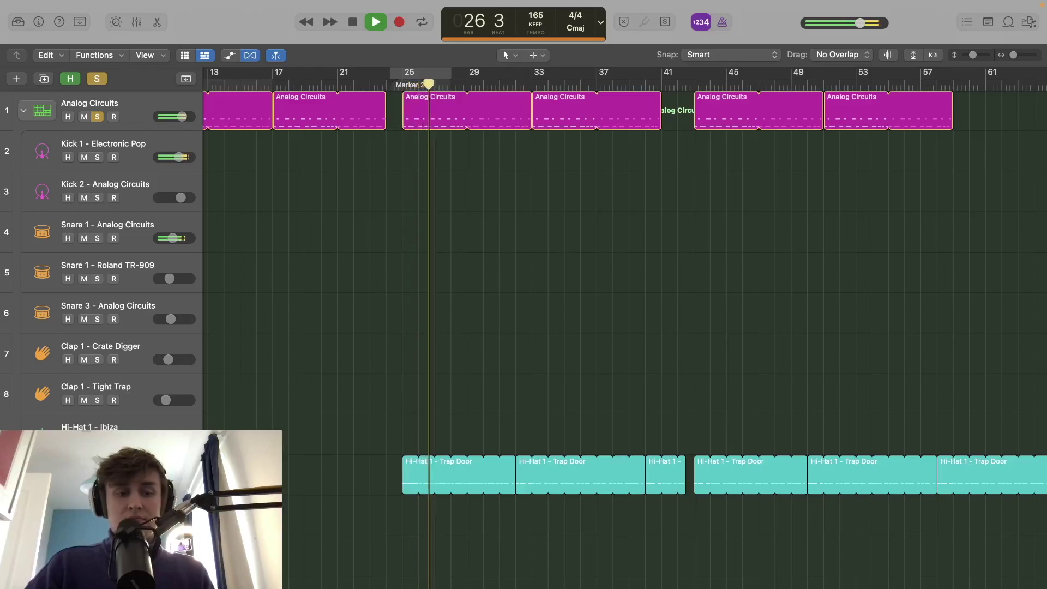
{"action": "left_click", "coordinate": [84, 481]}
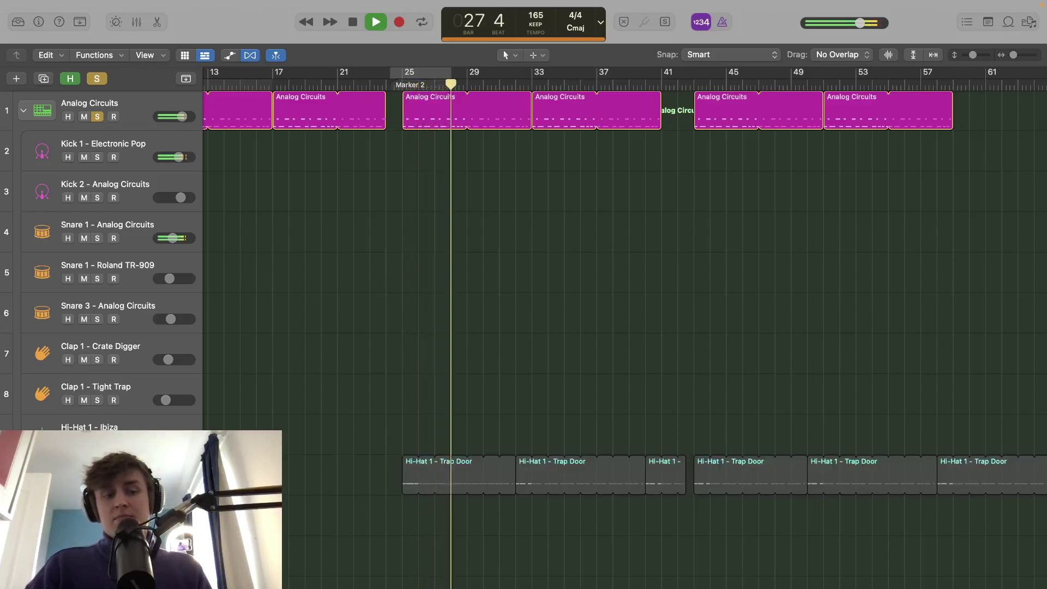
{"action": "left_click", "coordinate": [84, 481]}
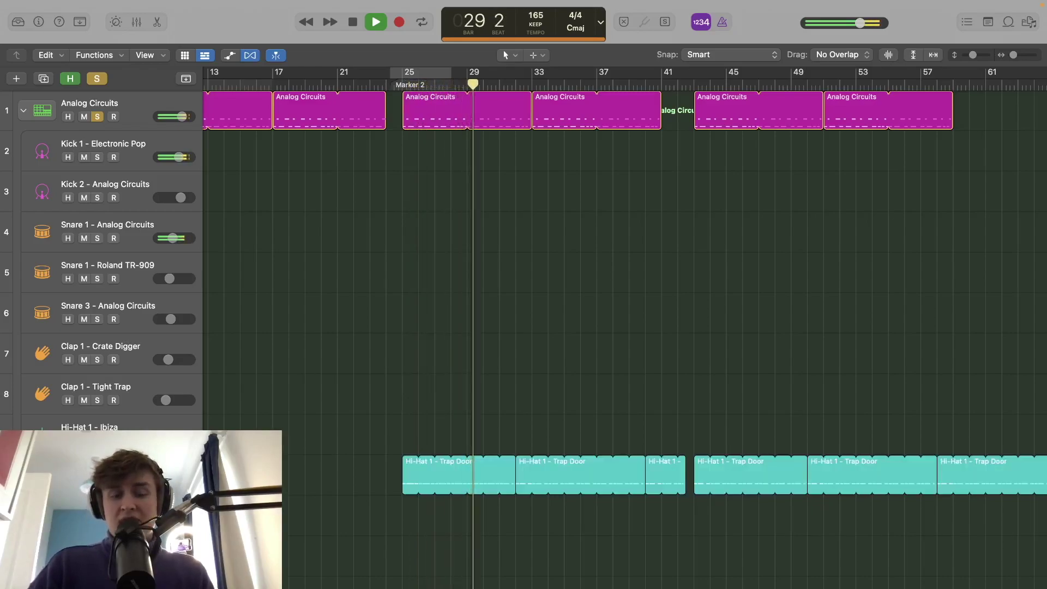
{"action": "key", "text": "space"}
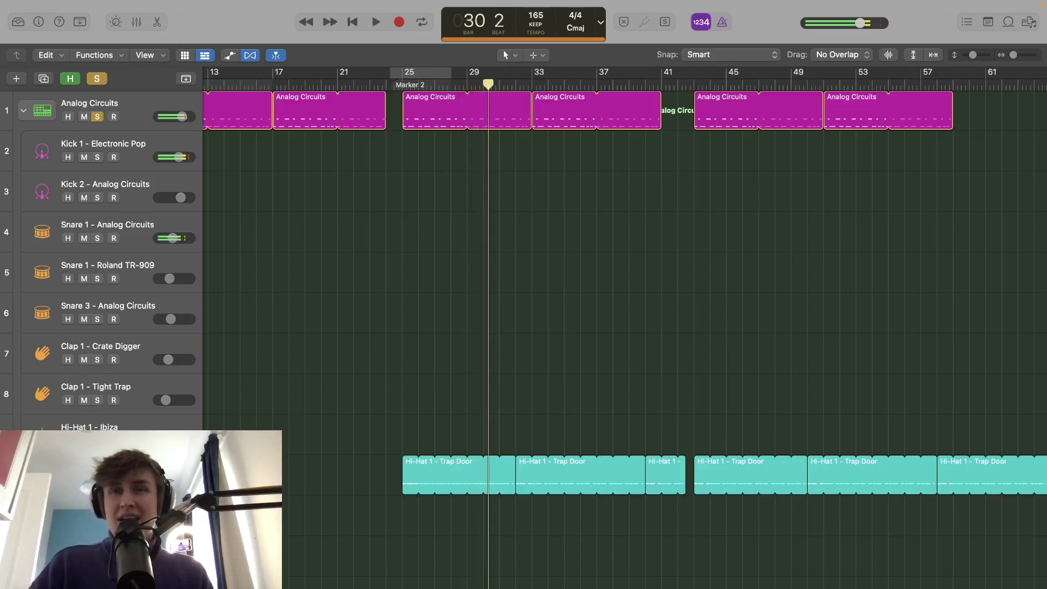
Show the Library and examine the sounds offered for the Analog Circuits kit and the Hi-Hat 1 - Trap Door track.
{"action": "left_click", "coordinate": [104, 472]}
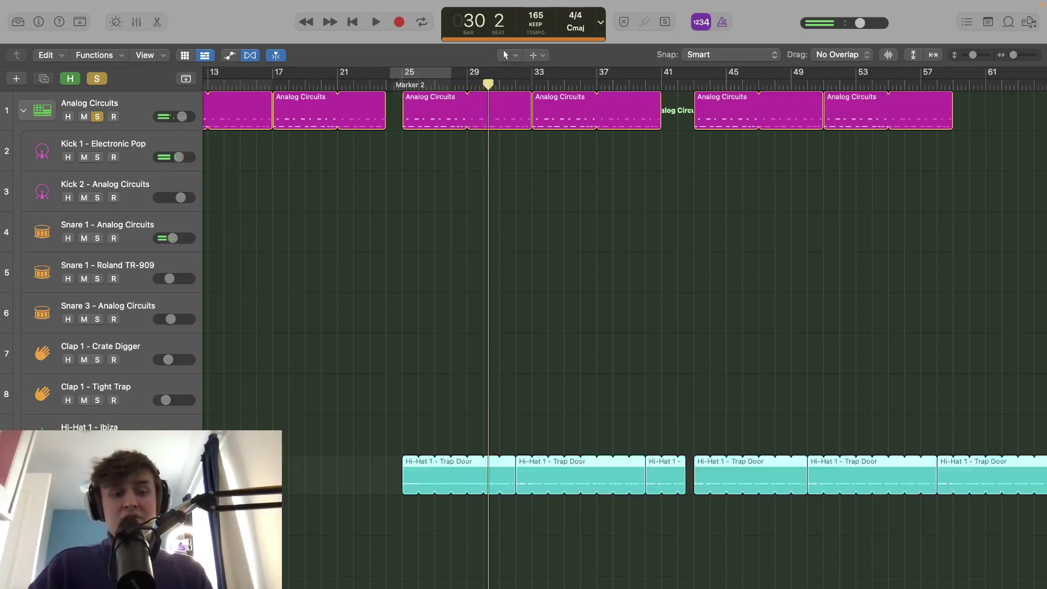
{"action": "scroll", "coordinate": [625, 338], "scroll_direction": "left", "scroll_amount": 1}
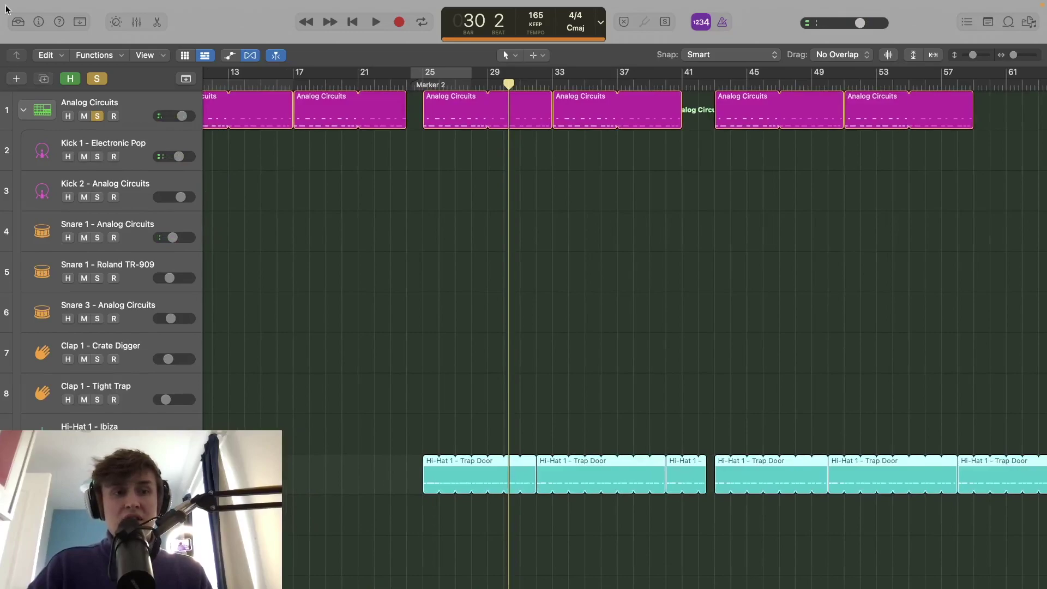
{"action": "left_click", "coordinate": [18, 22]}
{"action": "left_click", "coordinate": [259, 114]}
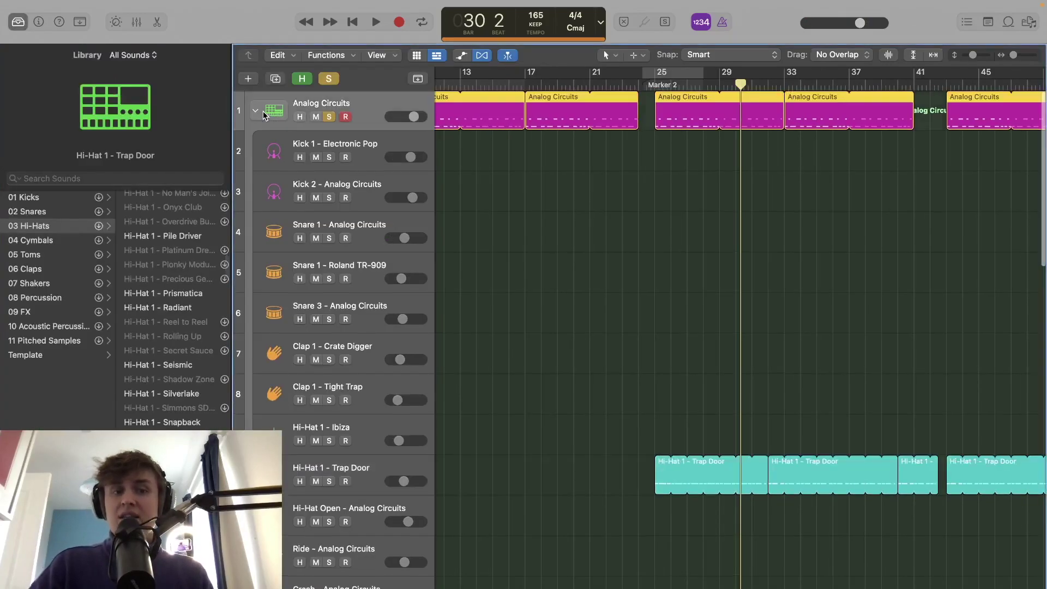
{"action": "left_click", "coordinate": [259, 114]}
{"action": "left_click", "coordinate": [258, 113]}
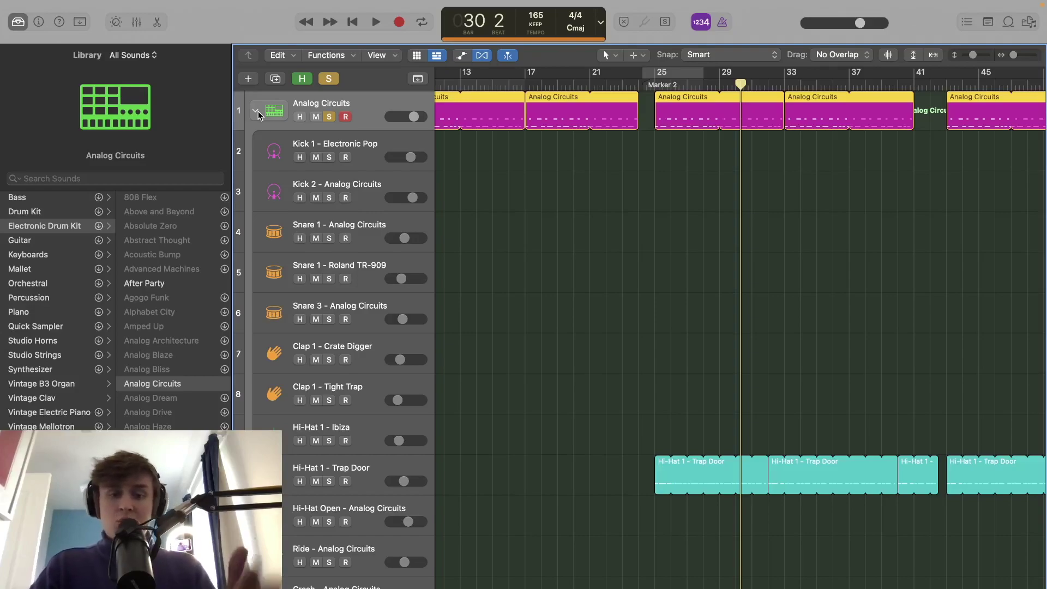
{"action": "left_click", "coordinate": [390, 467]}
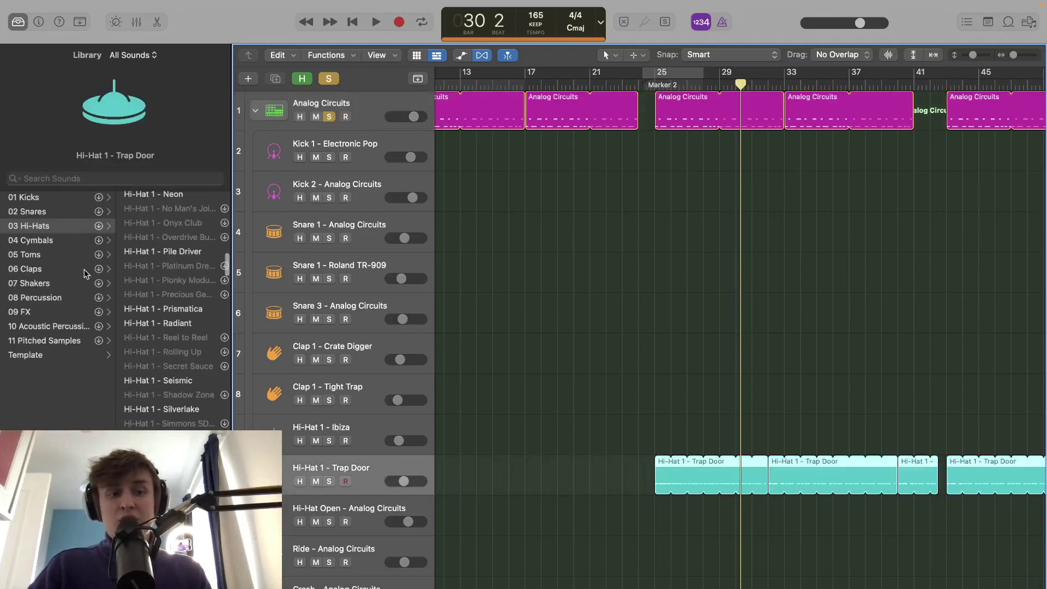
{"action": "scroll", "coordinate": [156, 373], "scroll_direction": "down", "scroll_amount": 15}
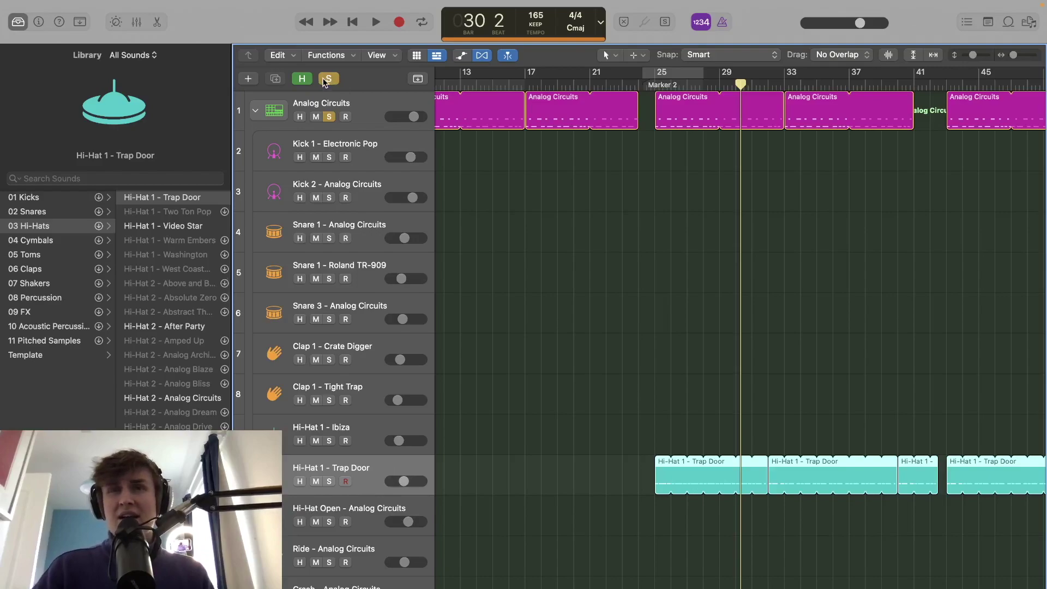
Collapse the Analog Circuits stack and play a short stretch of the soloed drums from bar 25.
{"action": "left_click", "coordinate": [256, 112]}
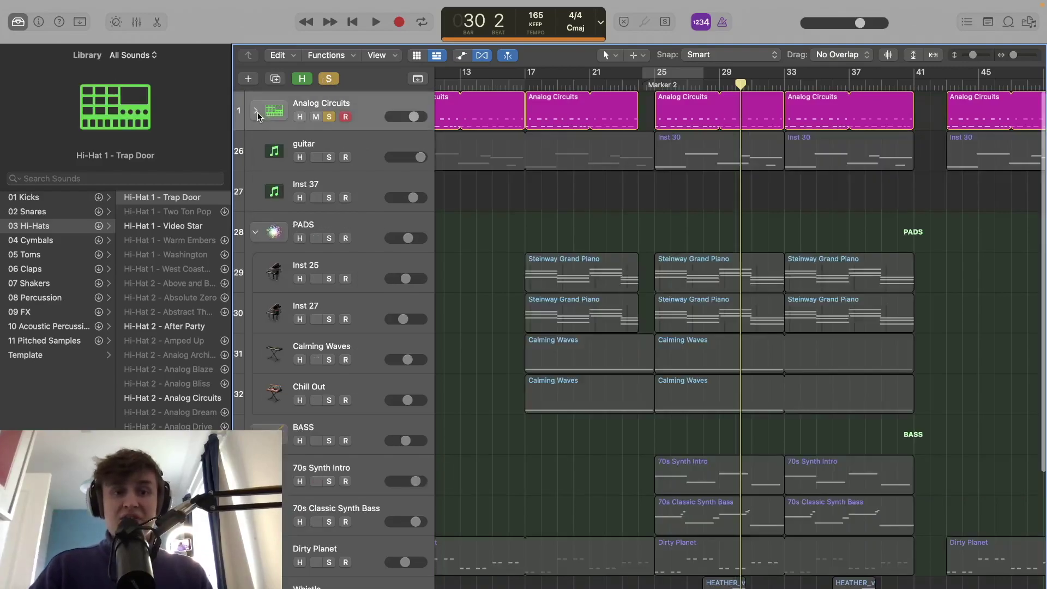
{"action": "left_click", "coordinate": [652, 85]}
{"action": "key", "text": "space"}
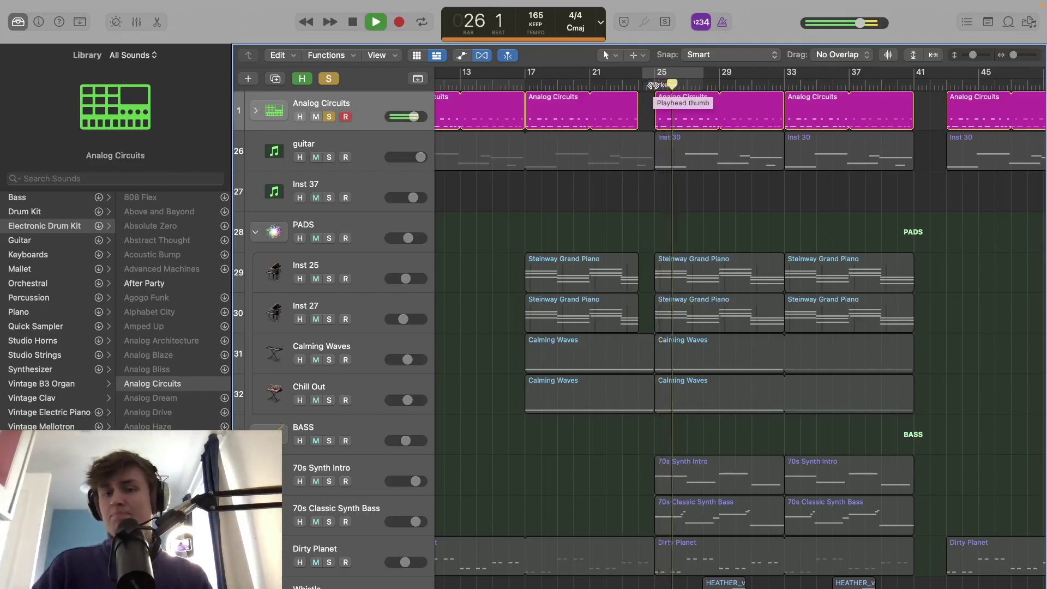
{"action": "key", "text": "space"}
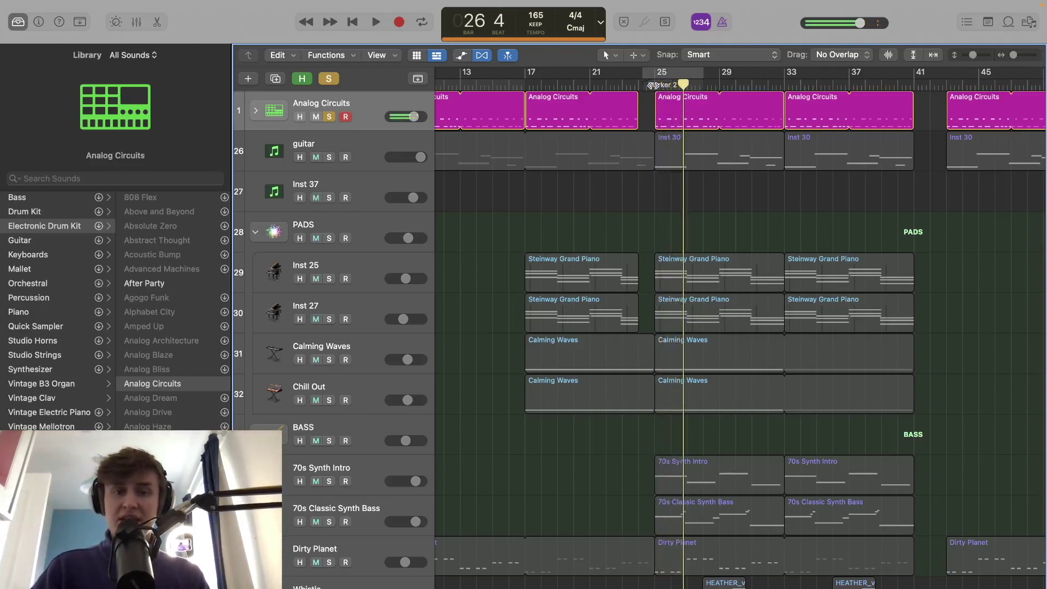
Take the Analog Circuits track off solo and solo the guitar track instead.
{"action": "left_click", "coordinate": [329, 116]}
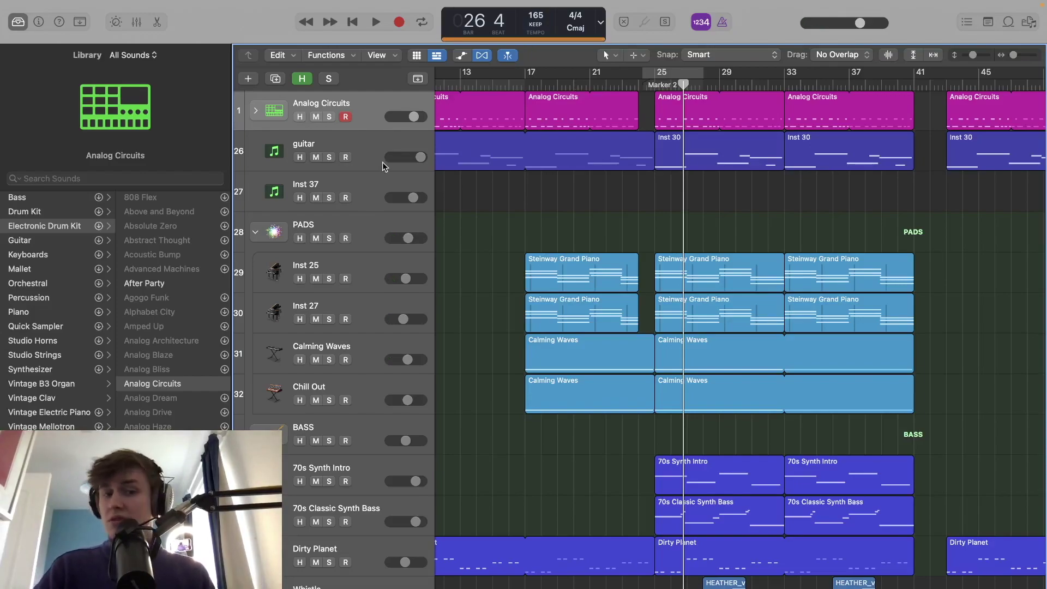
{"action": "left_click", "coordinate": [368, 151]}
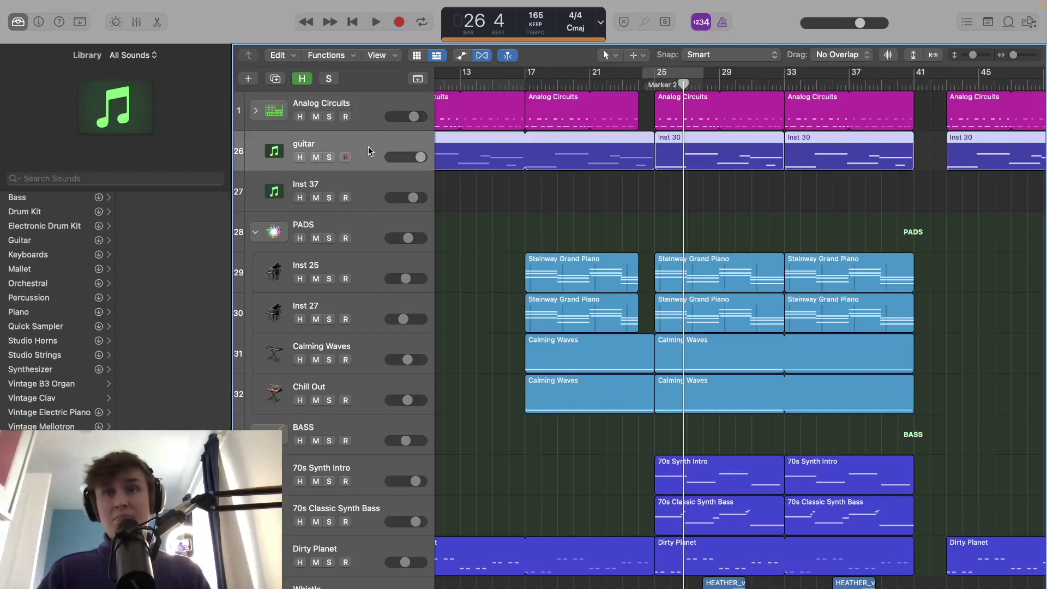
{"action": "left_click", "coordinate": [329, 157]}
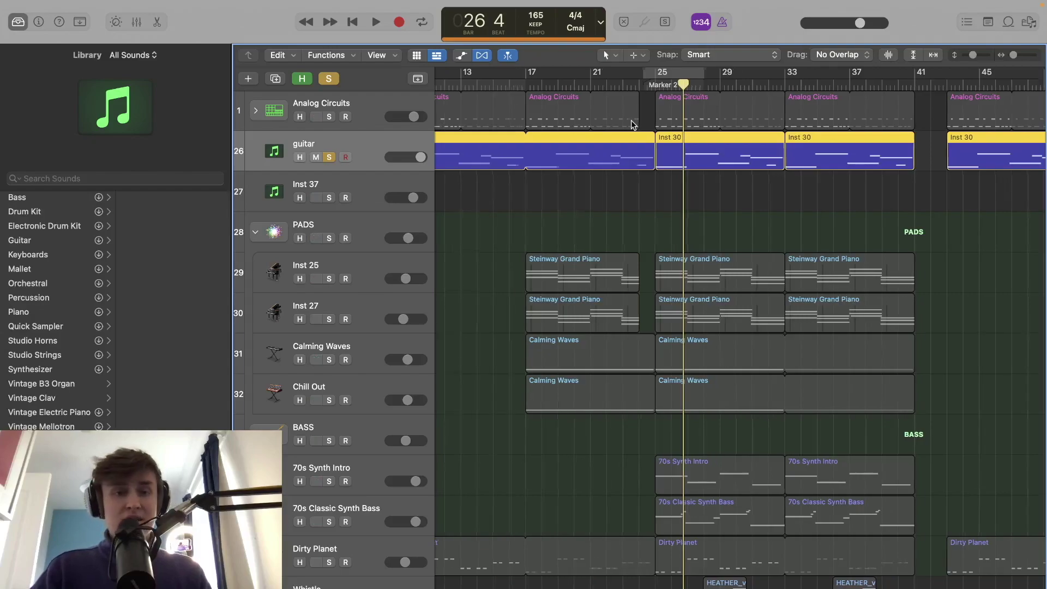
Examine the guitar track's note pattern up close and its regions from bar 1 onwards.
{"action": "scroll", "coordinate": [630, 120], "scroll_direction": "left", "scroll_amount": 3}
{"action": "key", "text": "super+Down"}
{"action": "key", "text": "super+Down"}
{"action": "key", "text": "super+Down"}
{"action": "key", "text": "super+Down"}
{"action": "key", "text": "super+Down"}
{"action": "key", "text": "super+Down"}
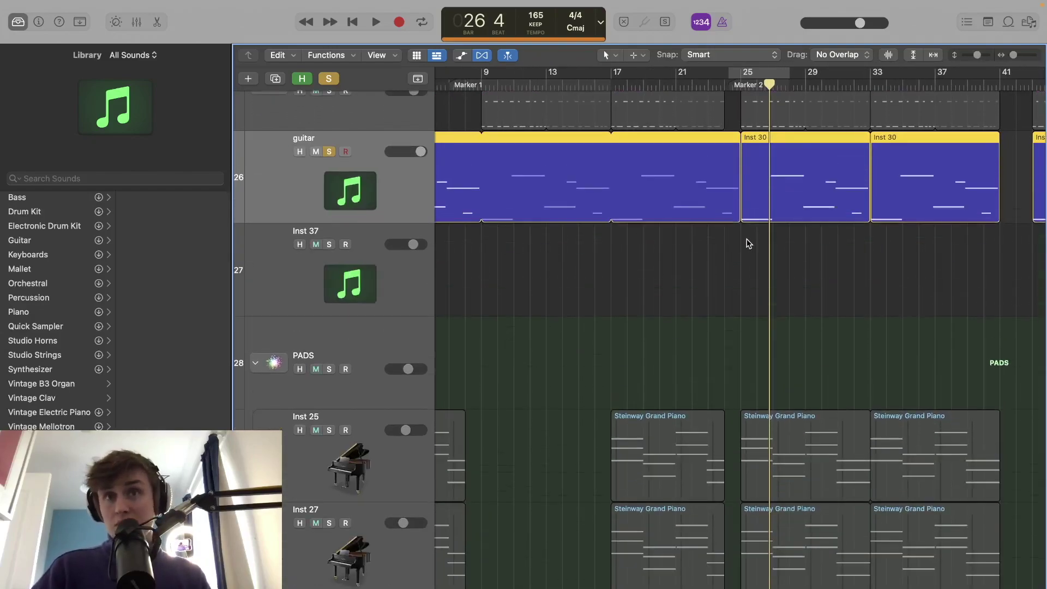
{"action": "scroll", "coordinate": [749, 243], "scroll_direction": "up", "scroll_amount": 2}
{"action": "key", "text": "super+Left"}
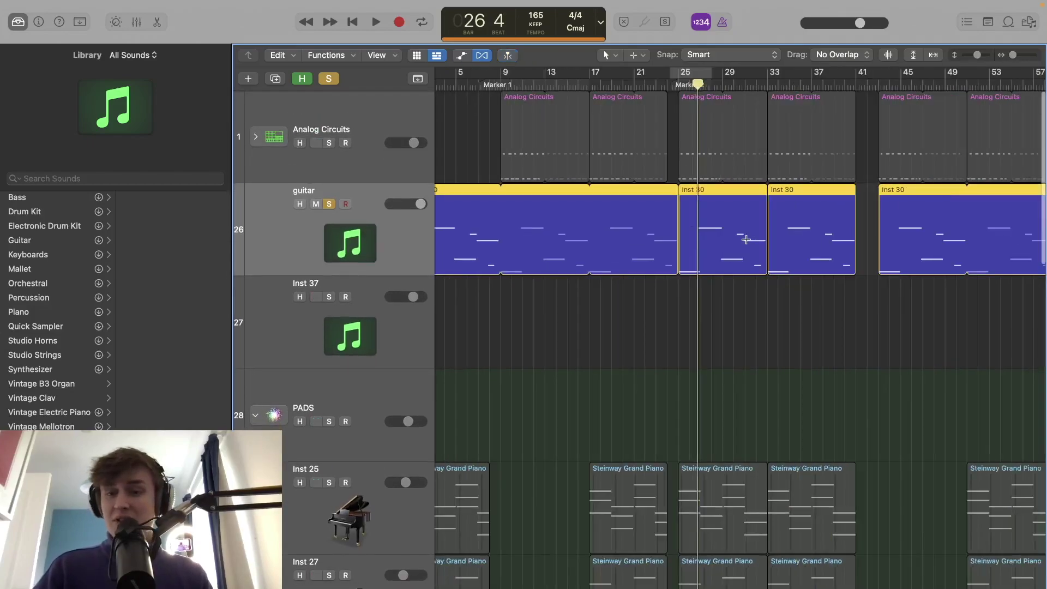
{"action": "scroll", "coordinate": [607, 214], "scroll_direction": "left", "scroll_amount": 2}
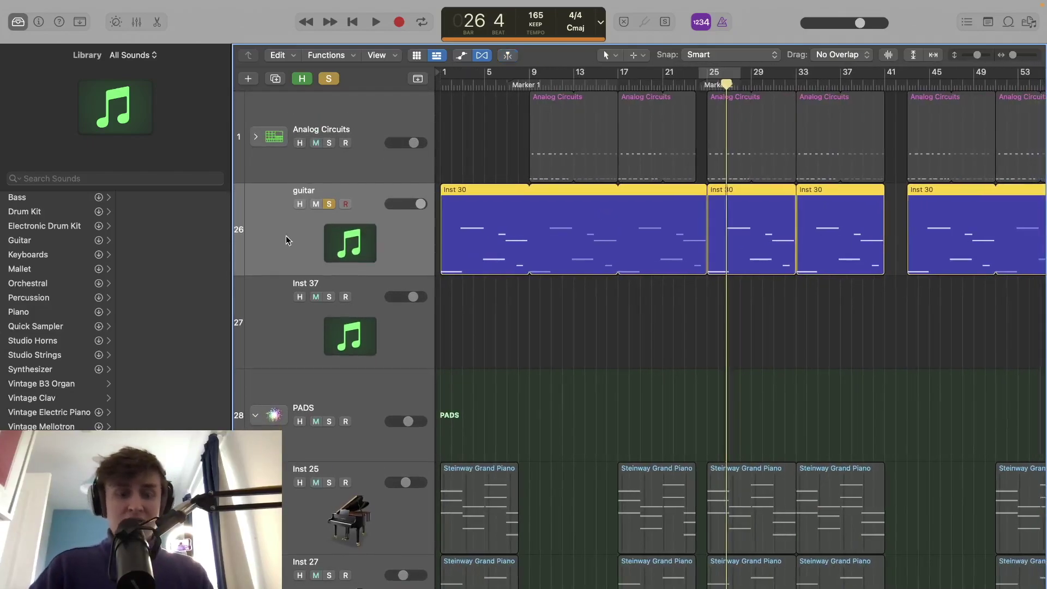
Replace the Library with the Mixer and open the guitar channel's Kontakt instrument, moving its window clear of the channel strip.
{"action": "key", "text": "y"}
{"action": "key", "text": "x"}
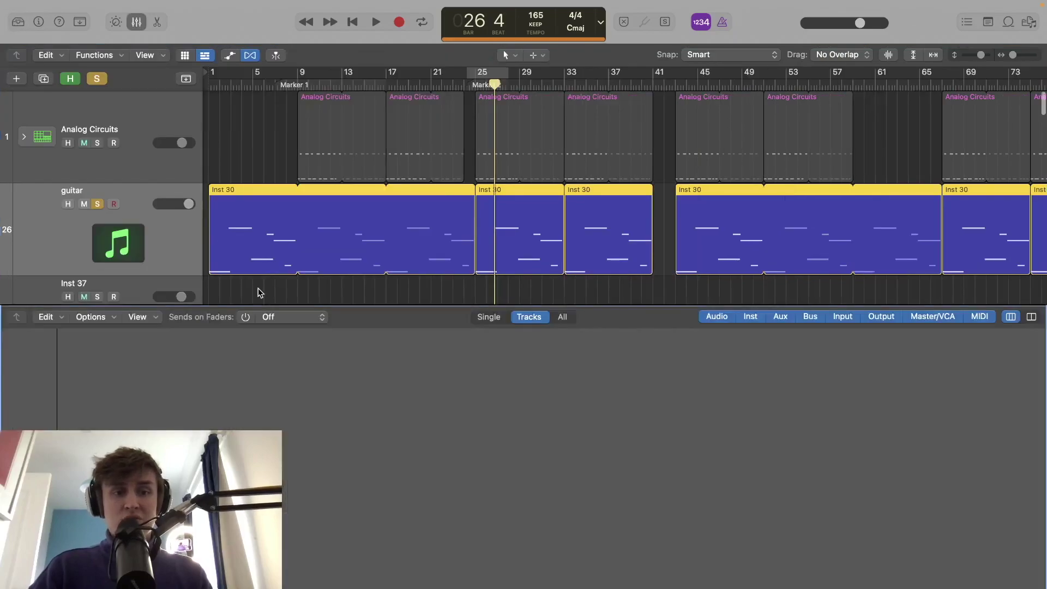
{"action": "scroll", "coordinate": [156, 392], "scroll_direction": "up", "scroll_amount": 8}
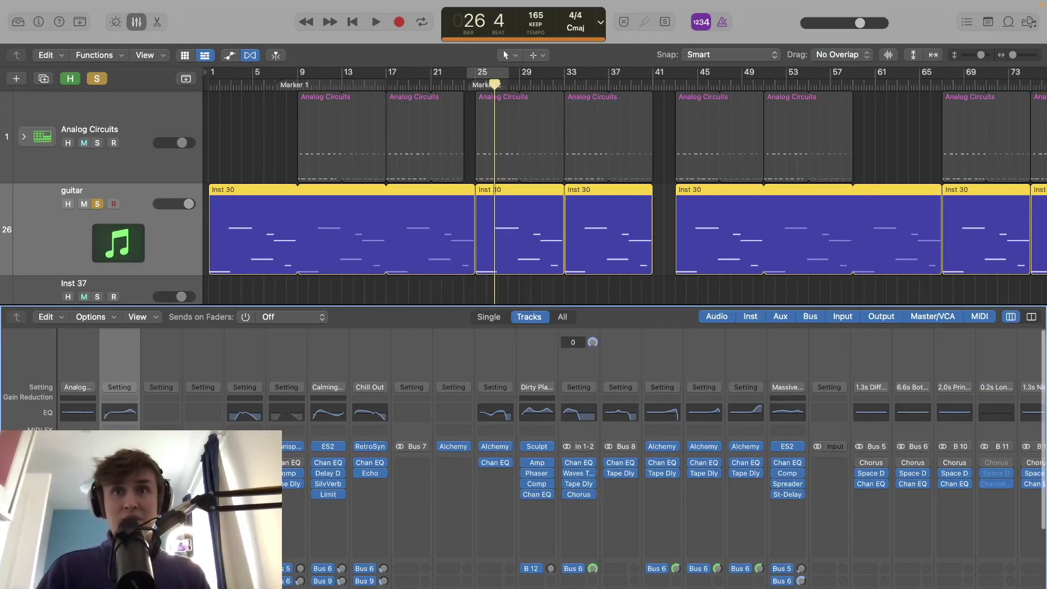
{"action": "left_click", "coordinate": [120, 445]}
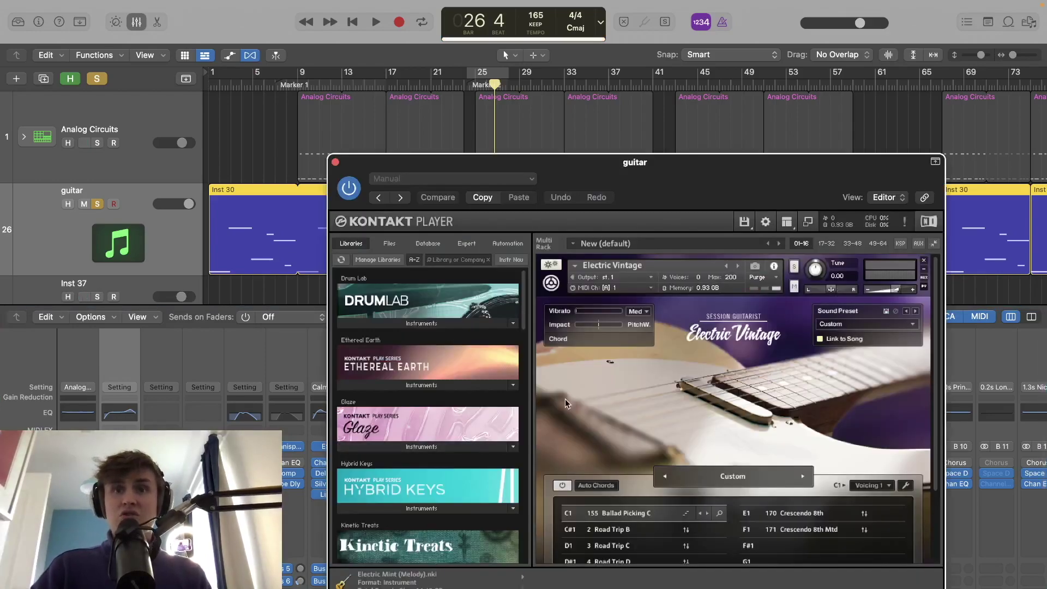
{"action": "left_click_drag", "start_coordinate": [407, 165], "coordinate": [497, 121]}
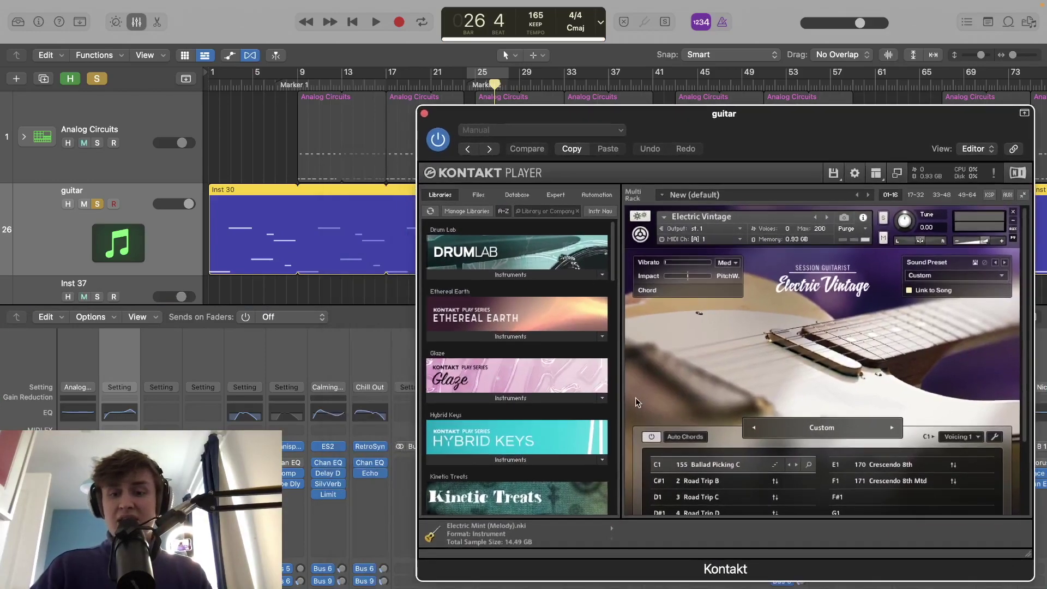
Play the soloed guitar from bar 9 and again from bar 25, moving the Kontakt window down to uncover the regions.
{"action": "left_click", "coordinate": [210, 85]}
{"action": "left_click", "coordinate": [299, 85]}
{"action": "key", "text": "space"}
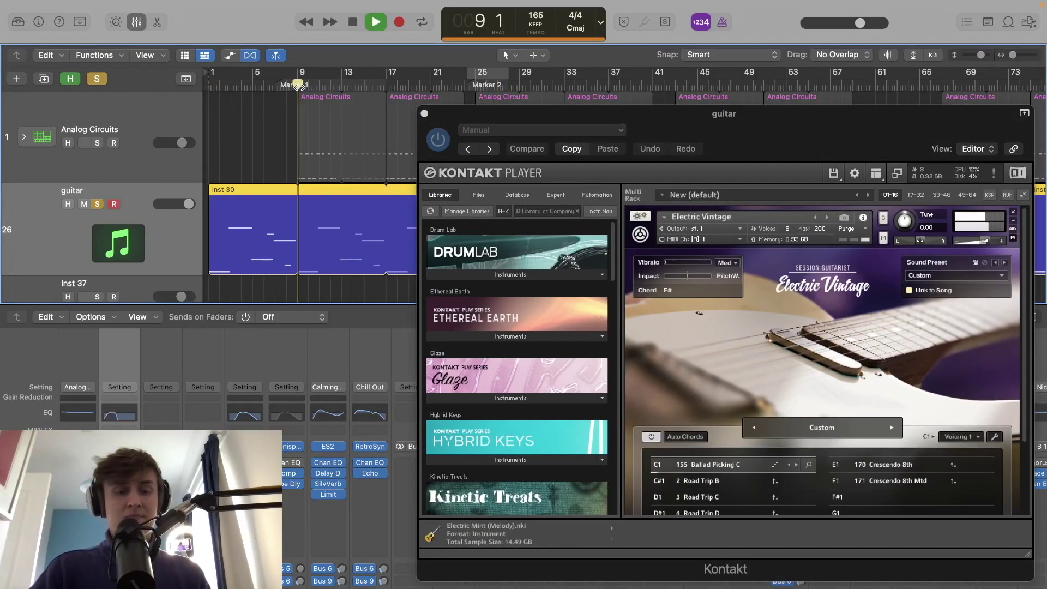
{"action": "mouse_move", "coordinate": [539, 121]}
{"action": "left_mouse_down"}
{"action": "mouse_move", "coordinate": [439, 349]}
{"action": "mouse_move", "coordinate": [434, 321]}
{"action": "left_mouse_up"}
{"action": "left_click", "coordinate": [477, 84]}
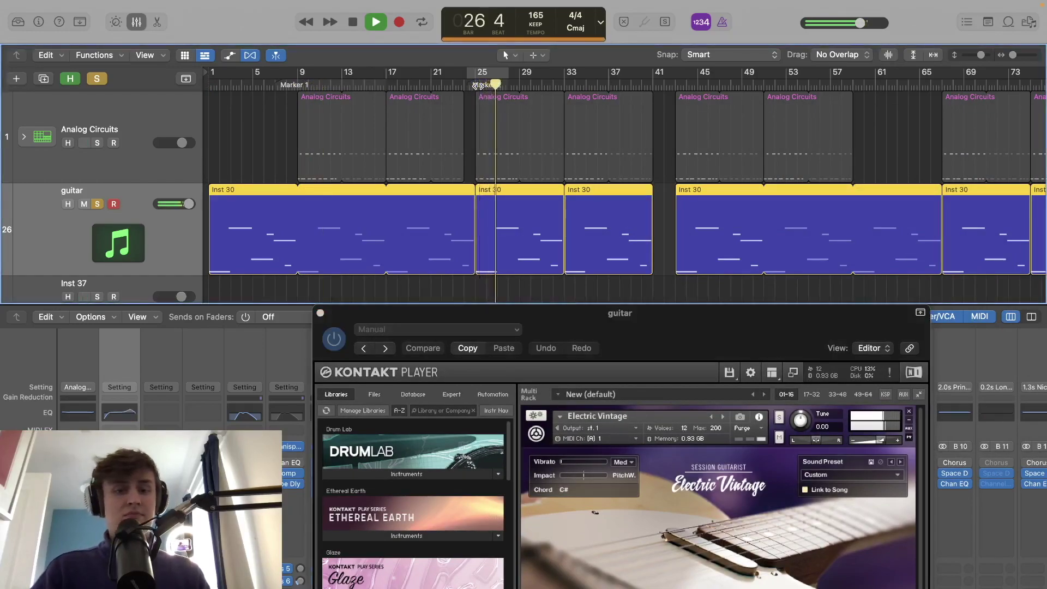
{"action": "key", "text": "space"}
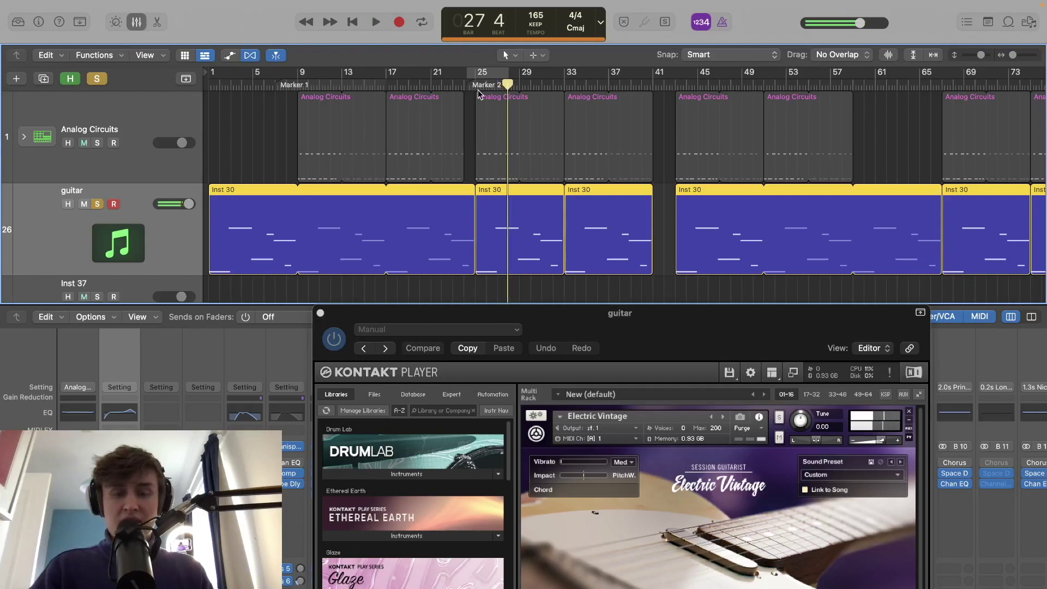
Hide the Mixer, close the Kontakt window, and display the tracks' automation curves.
{"action": "left_click", "coordinate": [141, 24]}
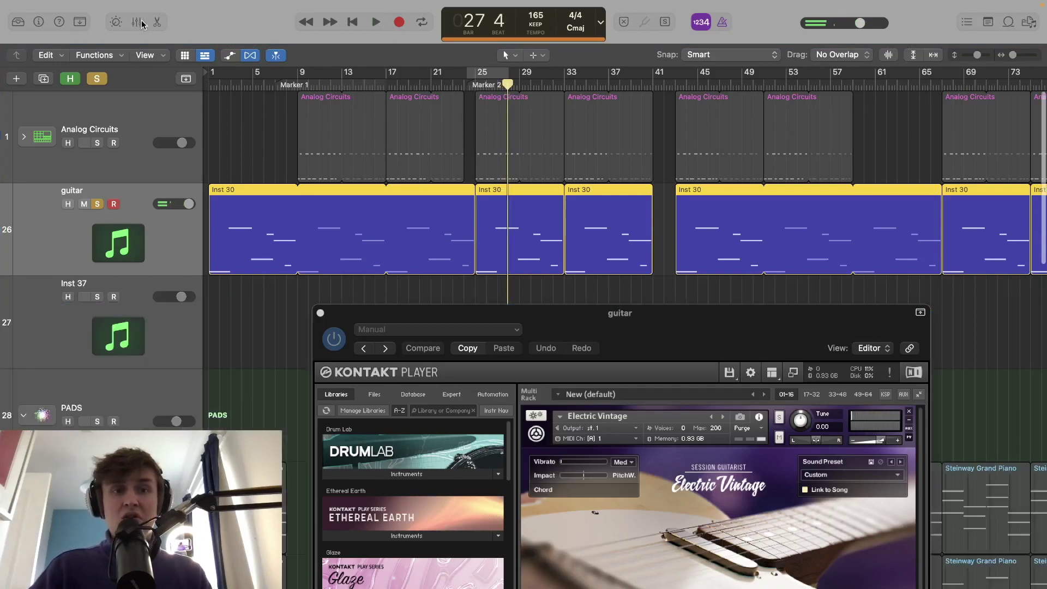
{"action": "left_click", "coordinate": [320, 313]}
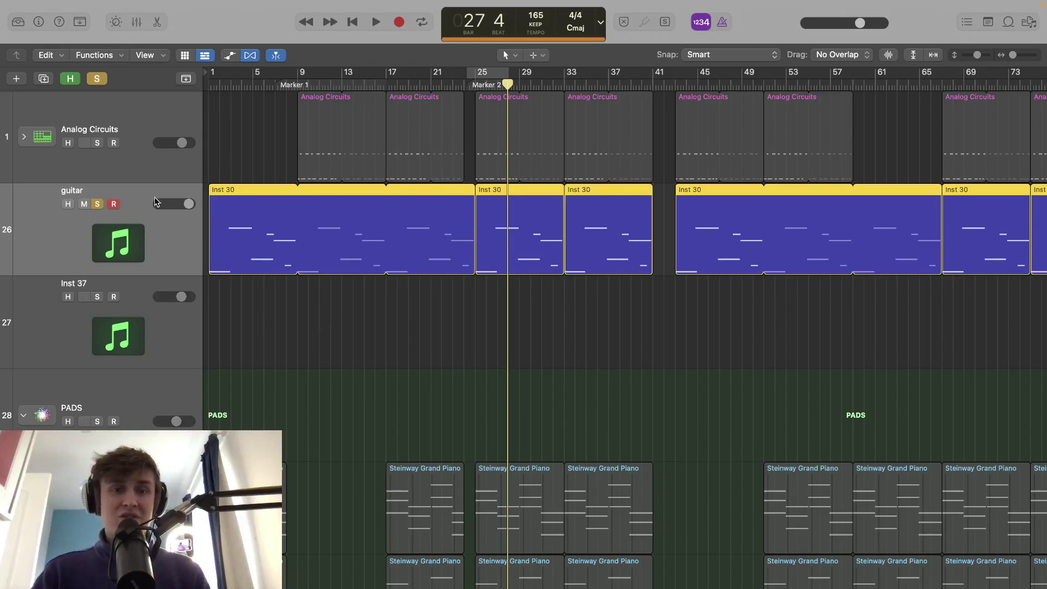
{"action": "left_click", "coordinate": [230, 55]}
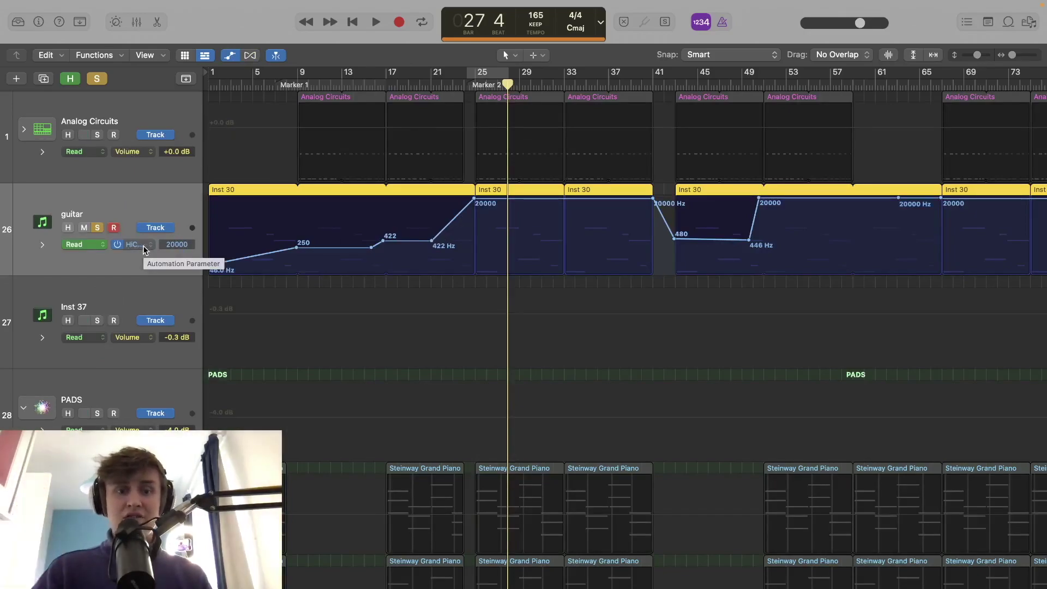
Open the Channel EQ on the guitar's channel strip in the Mixer and move its window off the start of the automation curve.
{"action": "key", "text": "x"}
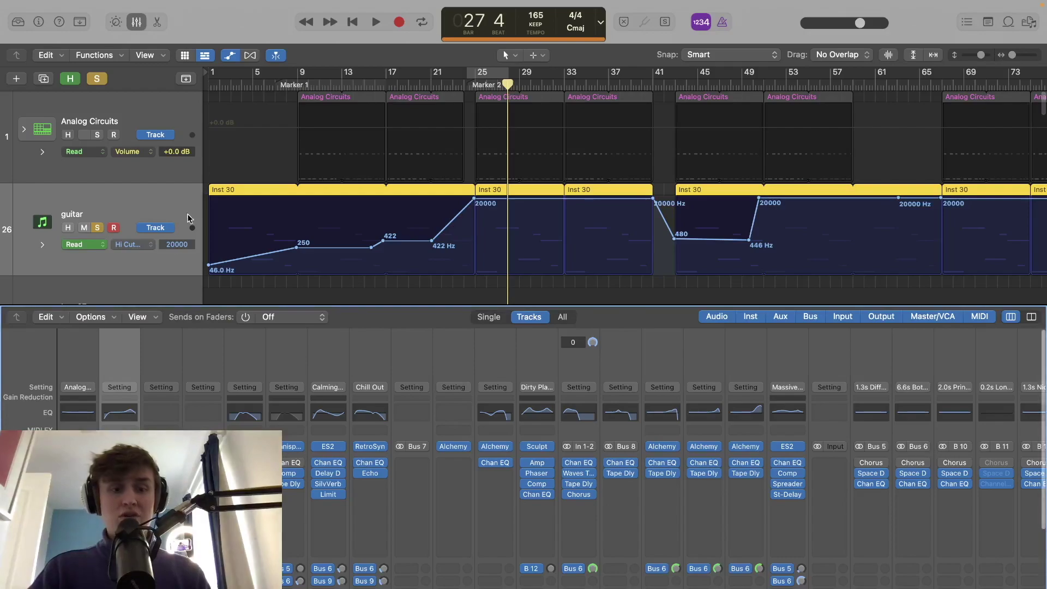
{"action": "left_click", "coordinate": [120, 416]}
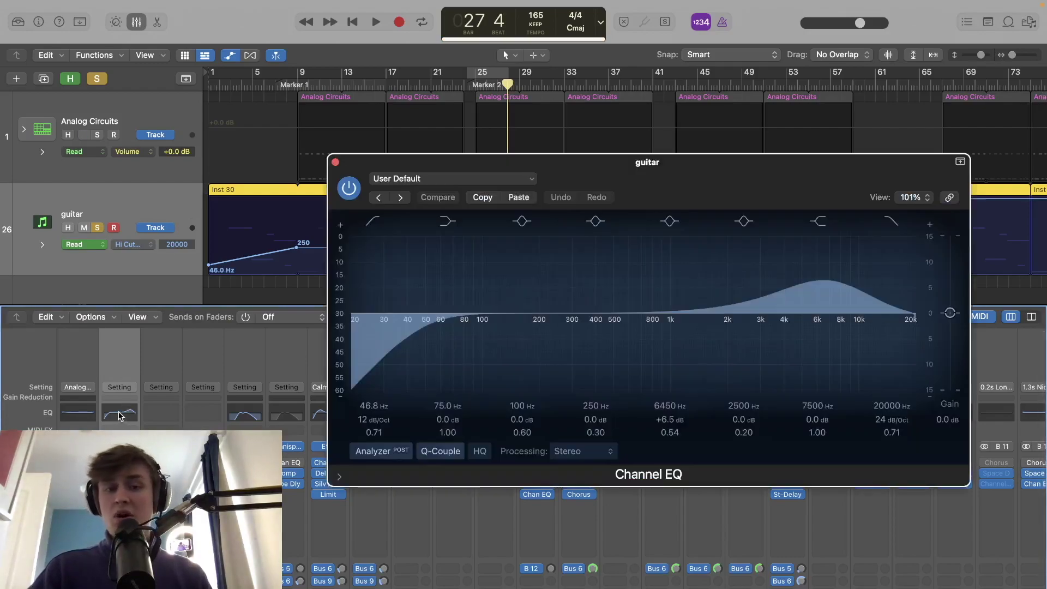
{"action": "left_click_drag", "start_coordinate": [766, 185], "coordinate": [866, 184]}
Play the guitar's filter automation from bar 1, adding the Analog Circuits track to the solo and moving the EQ window below the tracks.
{"action": "key", "text": "Return"}
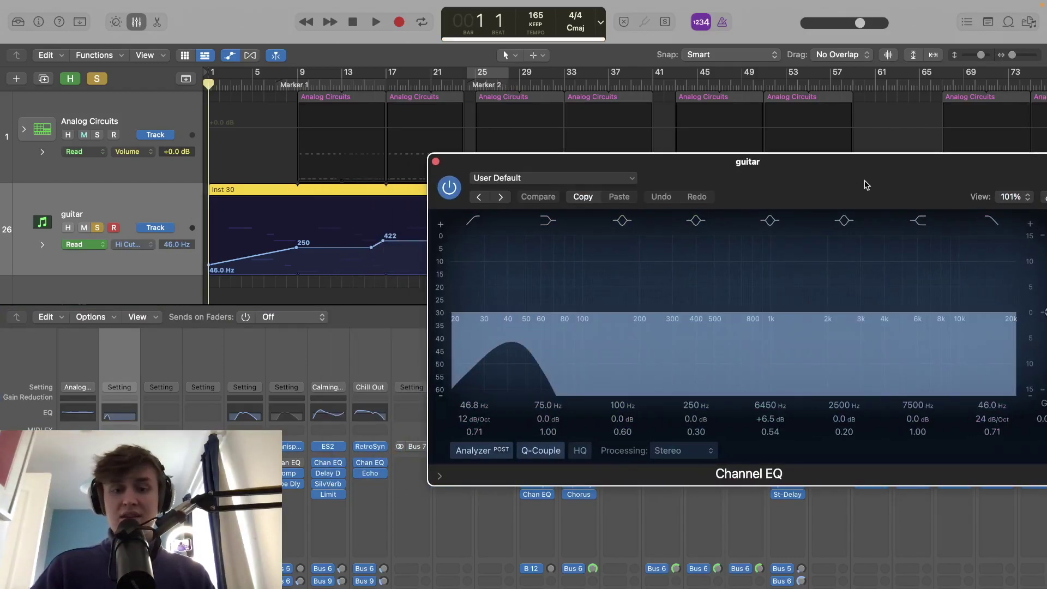
{"action": "key", "text": "space"}
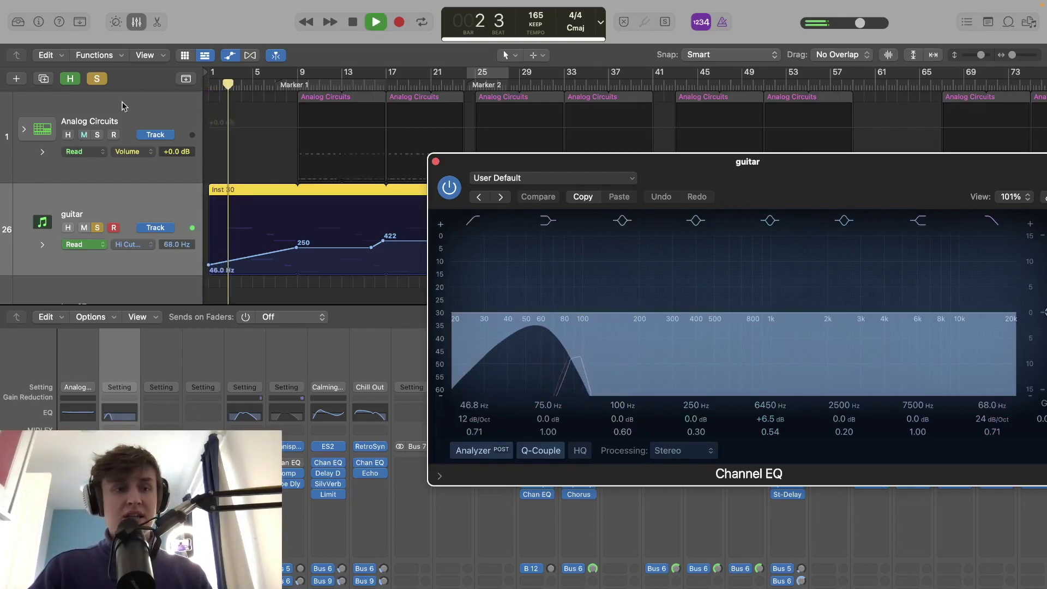
{"action": "left_click", "coordinate": [97, 135]}
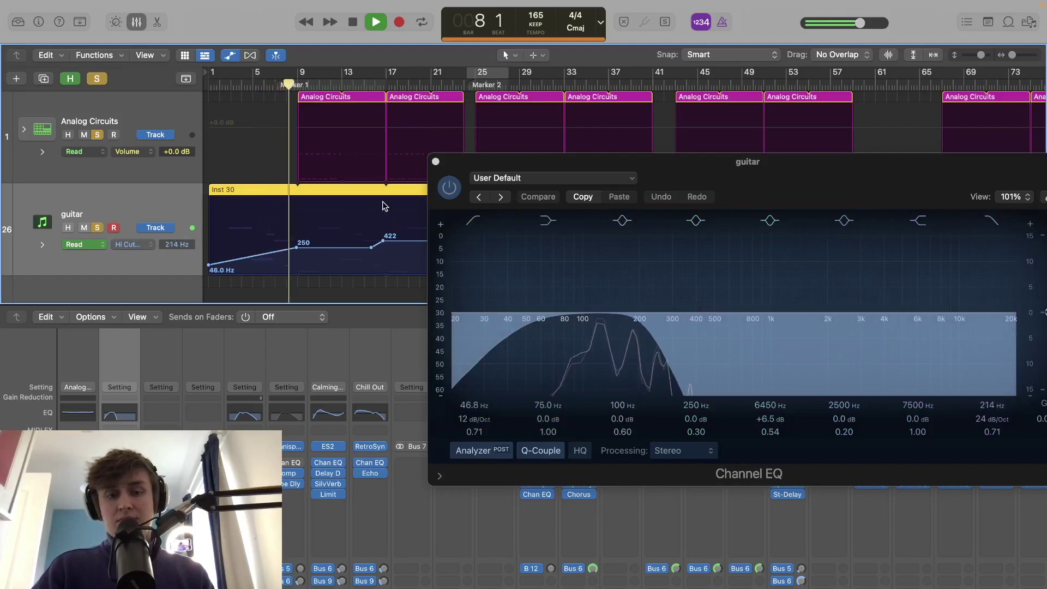
{"action": "left_click_drag", "start_coordinate": [502, 163], "coordinate": [411, 304]}
{"action": "key", "text": "space"}
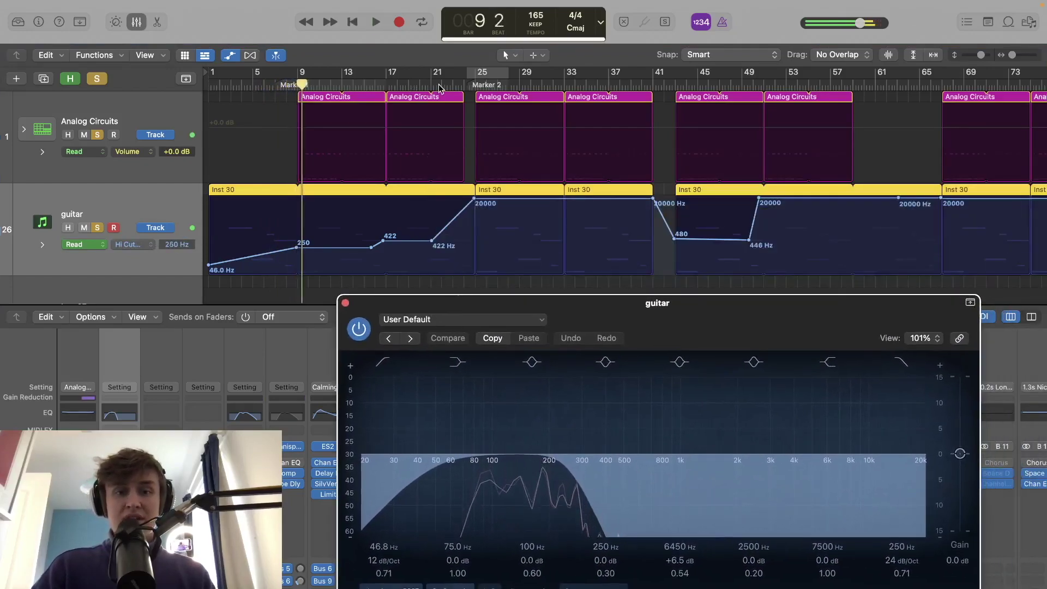
Play the filter sweep from bar 20 up to bar 25 and close the Channel EQ window.
{"action": "left_click", "coordinate": [419, 85]}
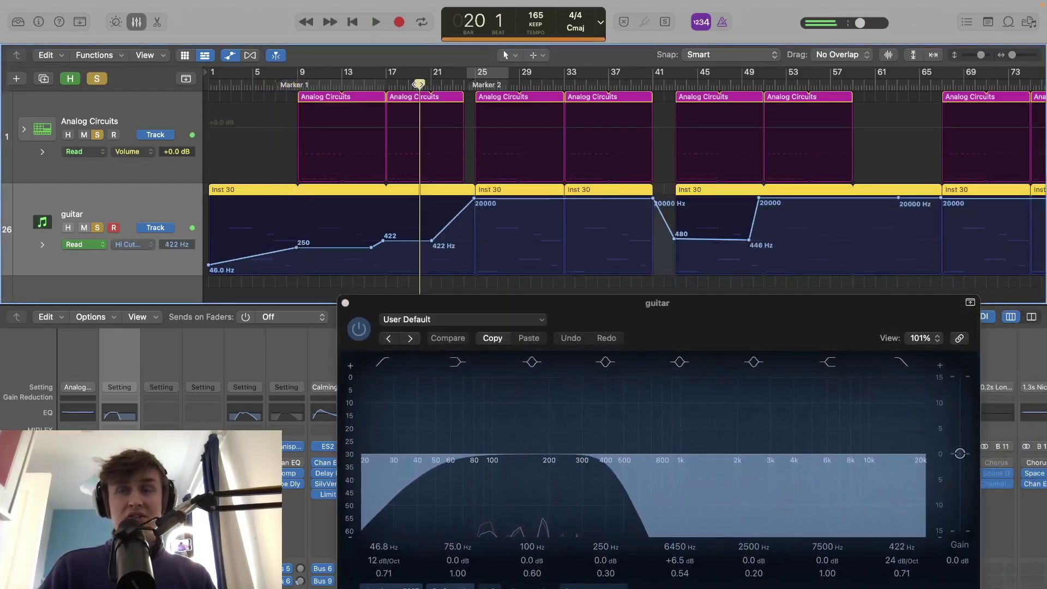
{"action": "key", "text": "space"}
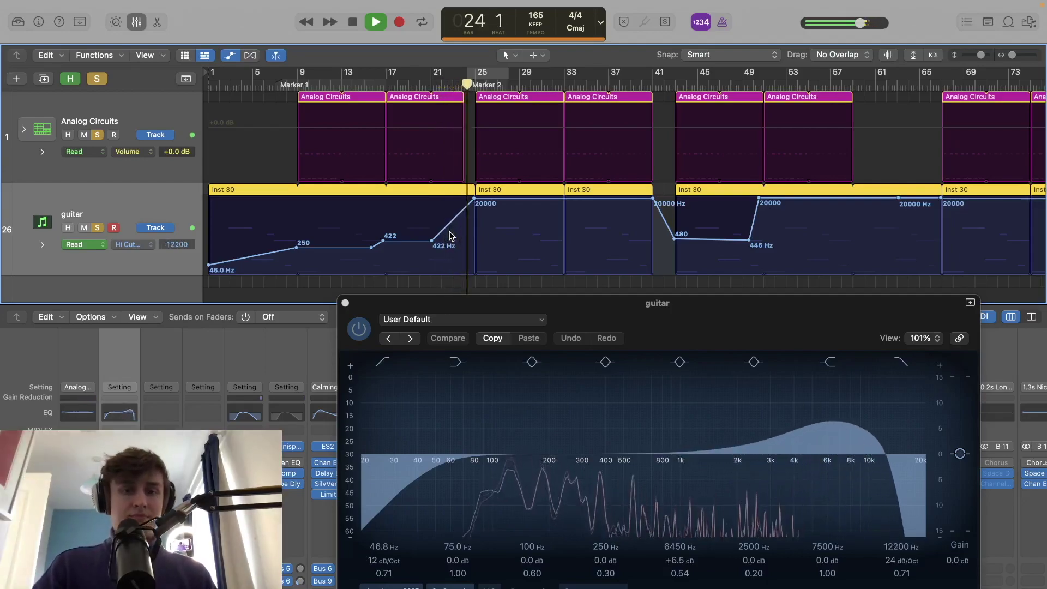
{"action": "key", "text": "space"}
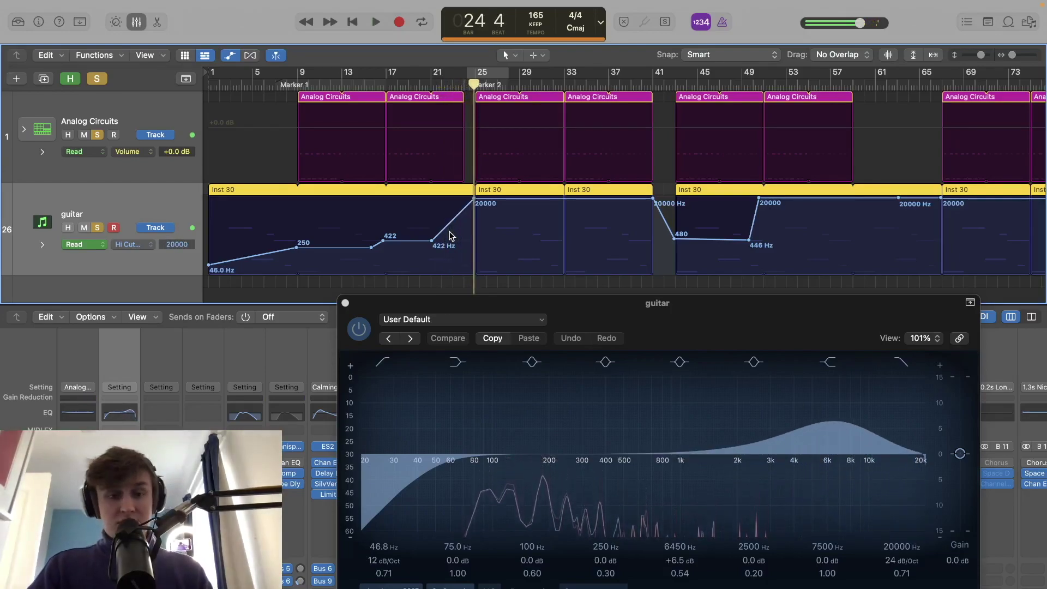
{"action": "left_click", "coordinate": [345, 303]}
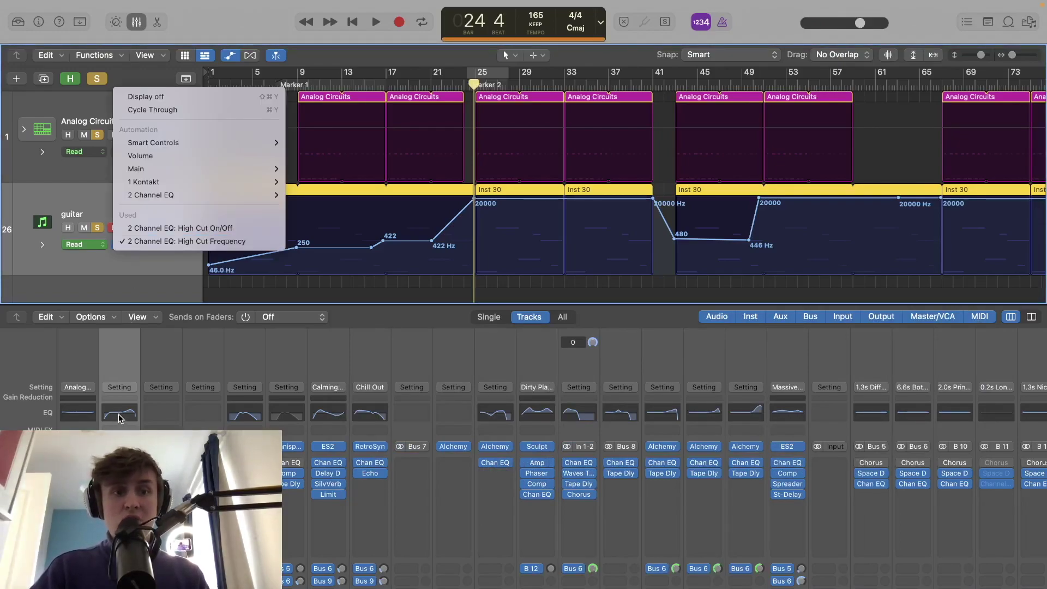
Display the Channel EQ's High Cut On/Off automation on the guitar track.
{"action": "mouse_move", "coordinate": [167, 196]}
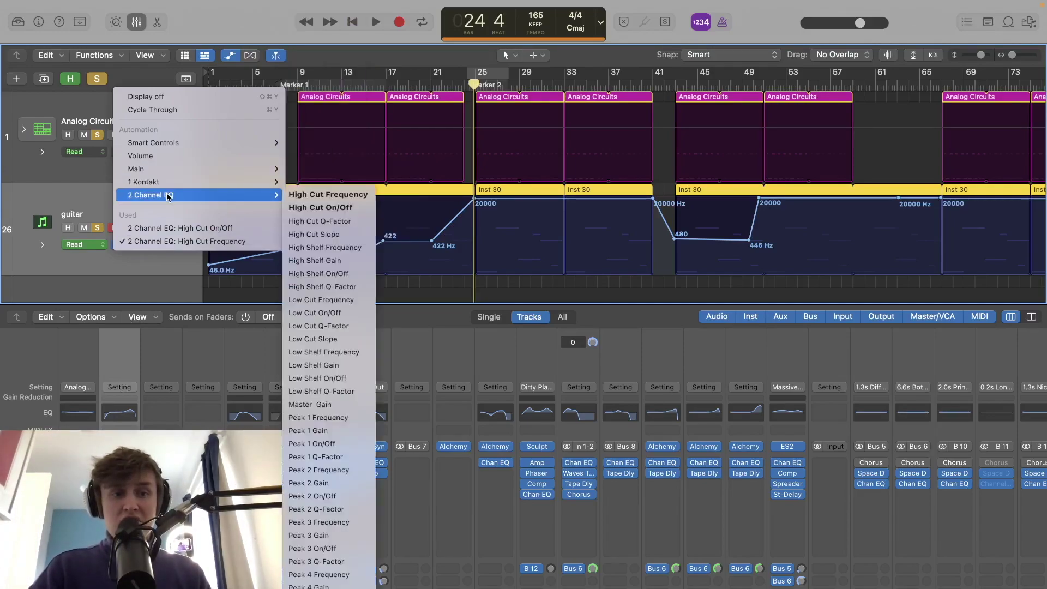
{"action": "left_click", "coordinate": [332, 208]}
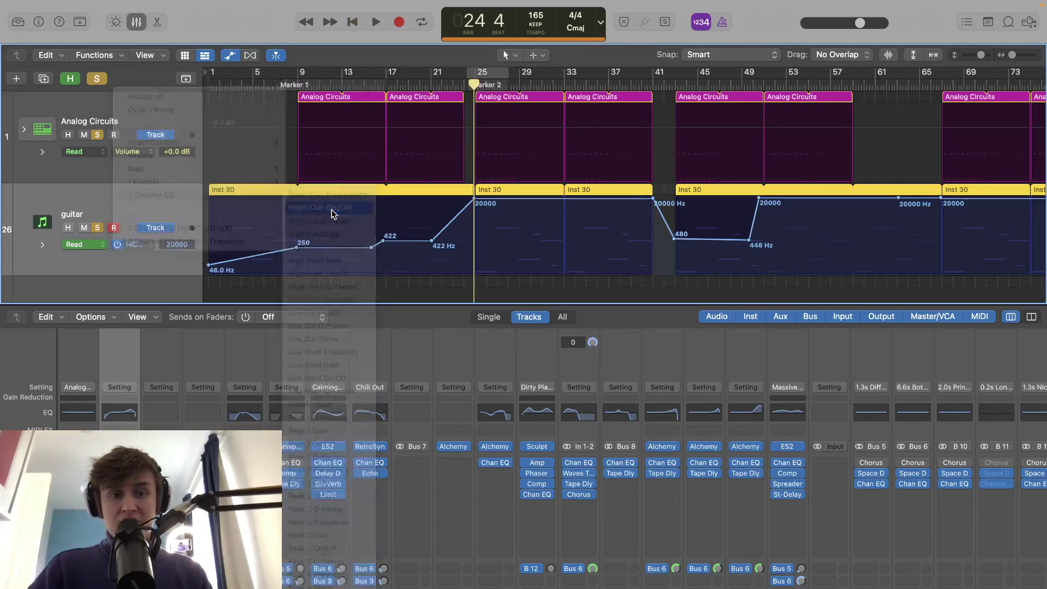
{"action": "mouse_move", "coordinate": [220, 205]}
{"action": "left_mouse_down"}
{"action": "mouse_move", "coordinate": [226, 245]}
{"action": "mouse_move", "coordinate": [207, 268]}
{"action": "mouse_move", "coordinate": [224, 198]}
{"action": "left_mouse_up"}
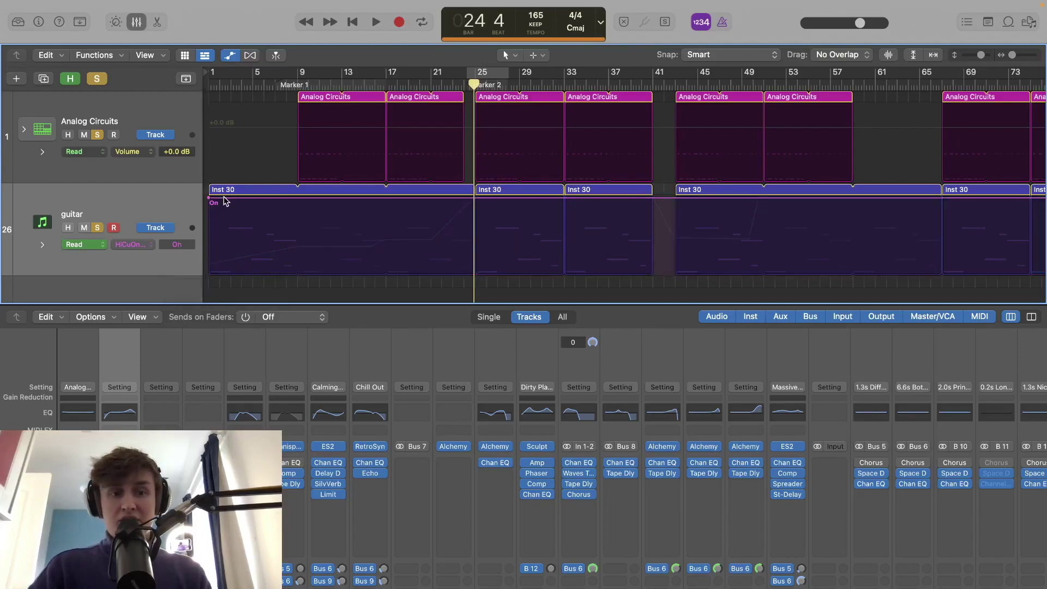
Return the guitar's automation lane to High Cut Frequency and raise the flat stretch between bars 17 and 21 to 454 Hz.
{"action": "left_click", "coordinate": [140, 246]}
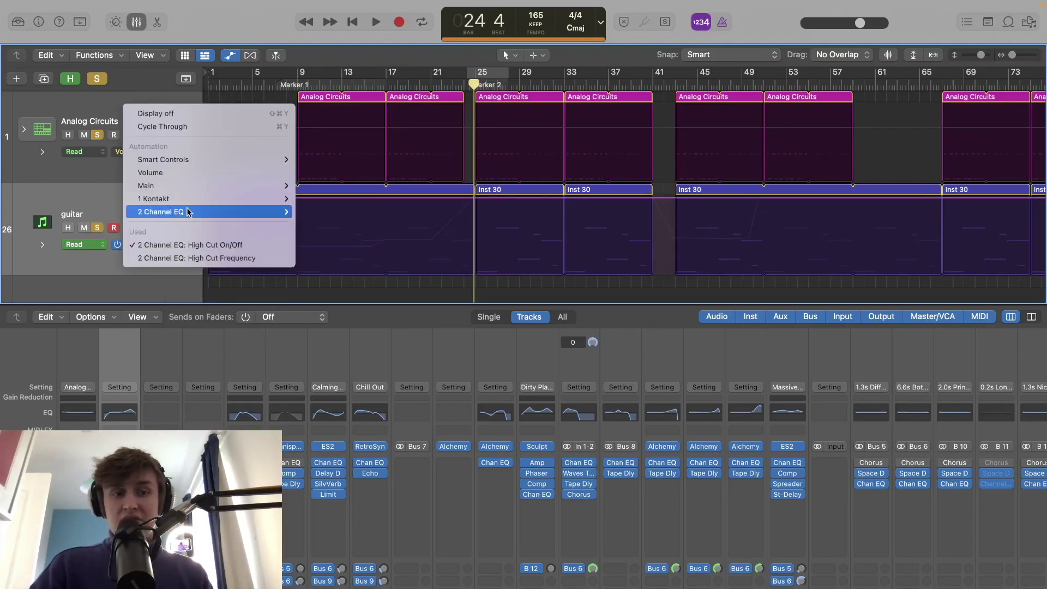
{"action": "mouse_move", "coordinate": [194, 212]}
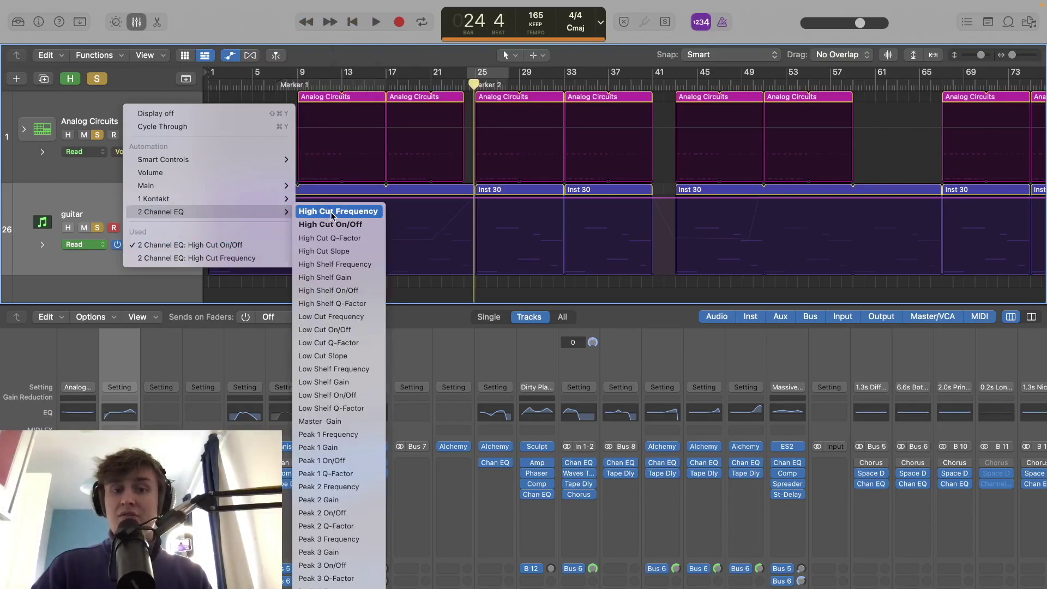
{"action": "left_click", "coordinate": [331, 211]}
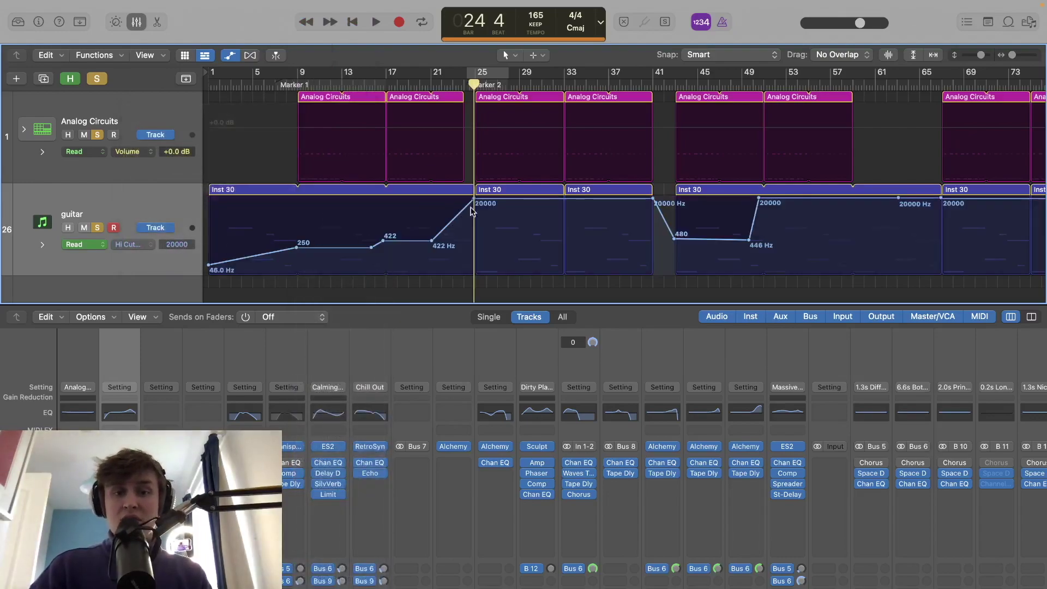
{"action": "mouse_move", "coordinate": [400, 247]}
{"action": "left_mouse_down"}
{"action": "mouse_move", "coordinate": [398, 233]}
{"action": "mouse_move", "coordinate": [399, 246]}
{"action": "left_mouse_up"}
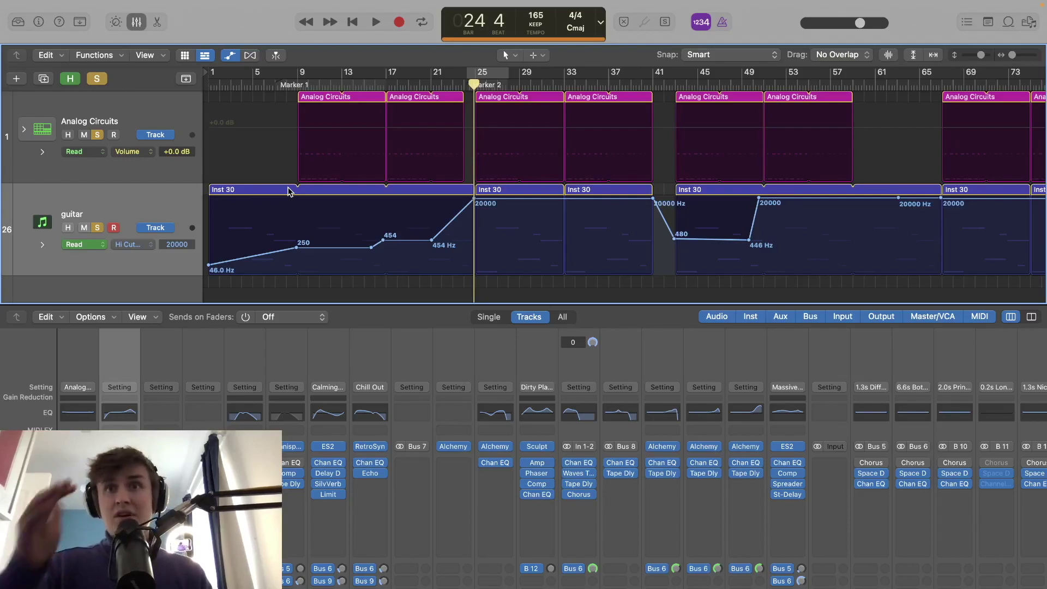
Hide the Mixer and take all tracks off solo.
{"action": "key", "text": "x"}
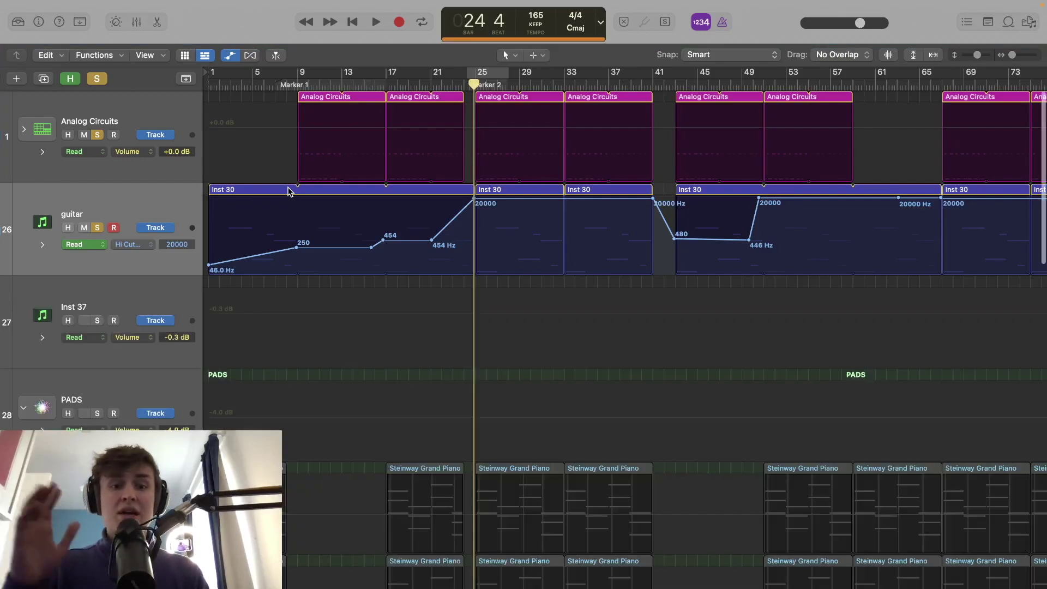
{"action": "left_click", "coordinate": [97, 79]}
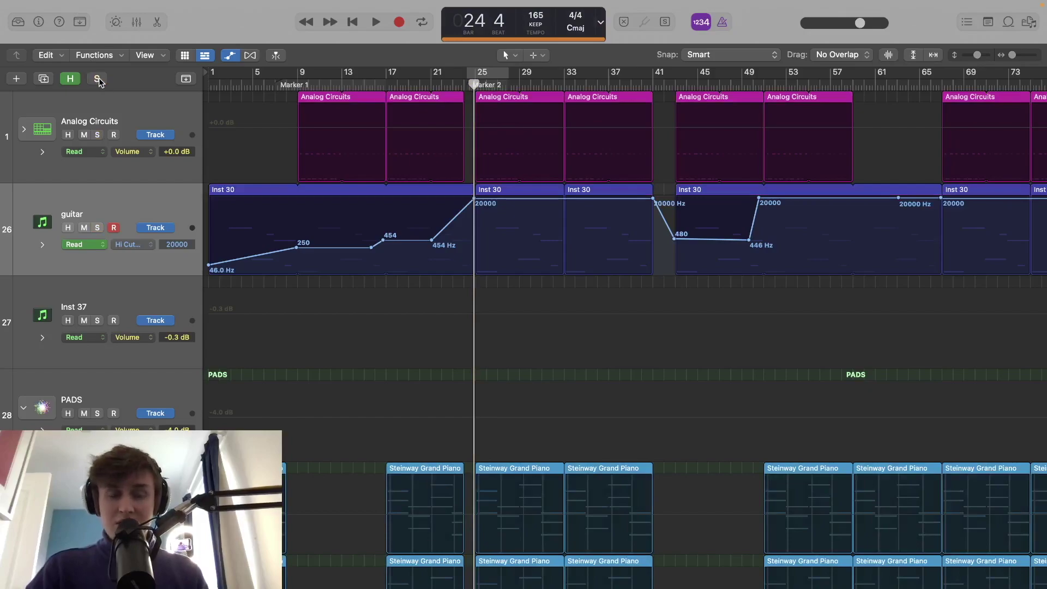
Hide the automation curves on all tracks, with the arrangement zoomed out to fit the pads and bass.
{"action": "key", "text": "super+Up"}
{"action": "key", "text": "super+Left"}
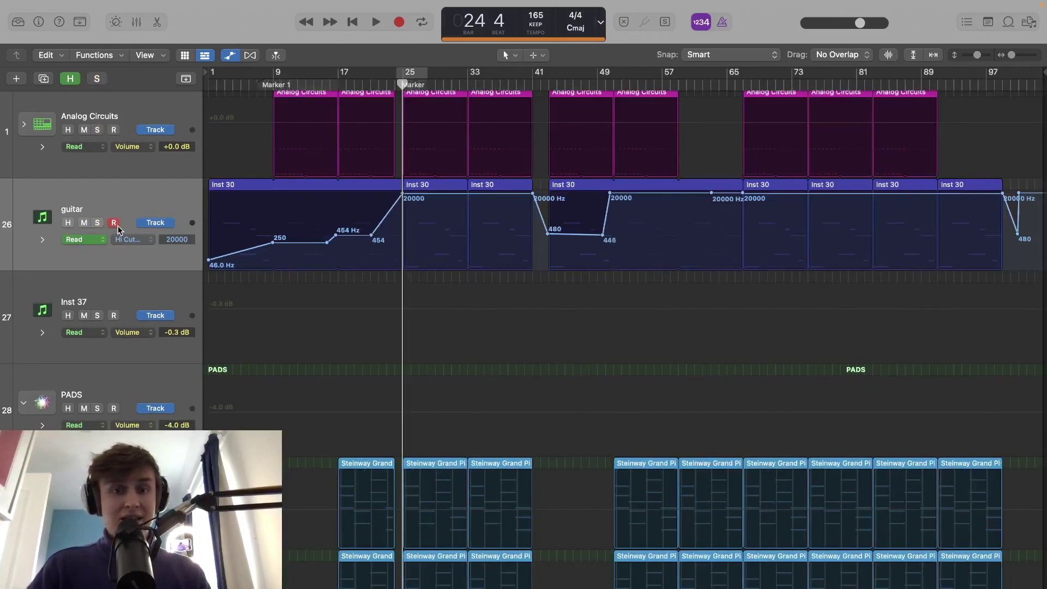
{"action": "key", "text": "super+Up"}
{"action": "key", "text": "super+Up"}
{"action": "key", "text": "super+Up"}
{"action": "key", "text": "super+Up"}
{"action": "key", "text": "super+Up"}
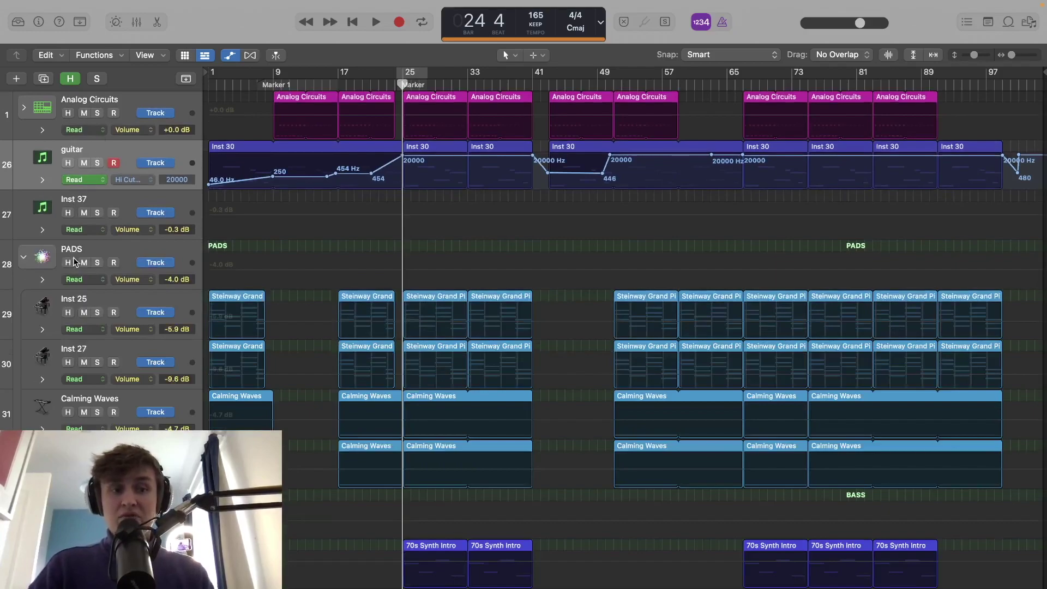
{"action": "left_click", "coordinate": [231, 56]}
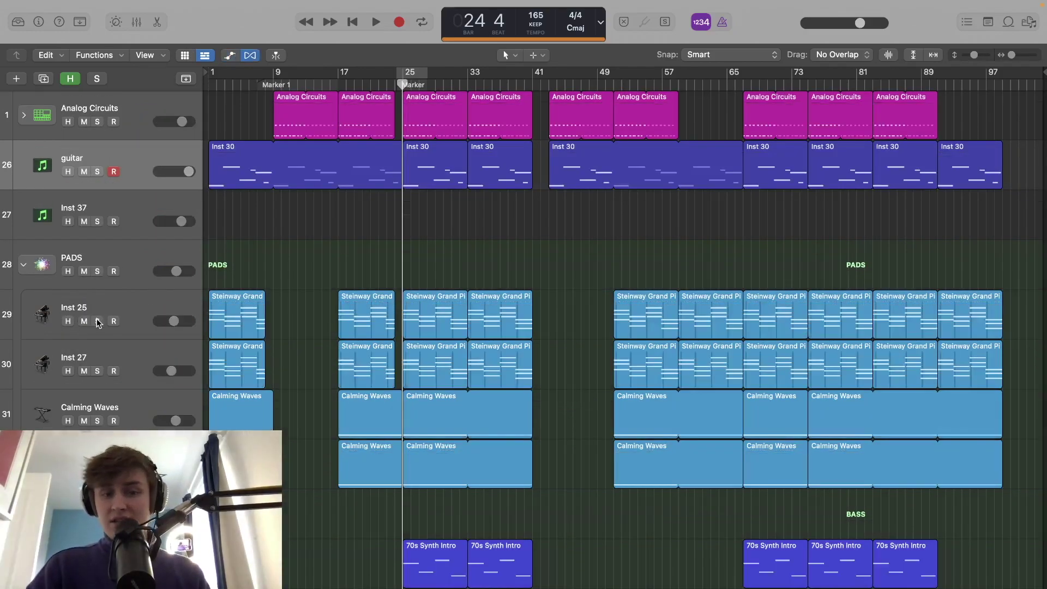
Solo the piano tracks Inst 25 and Inst 27 and select the PADS stack, showing their regions up close.
{"action": "left_click_drag", "start_coordinate": [97, 321], "coordinate": [99, 354]}
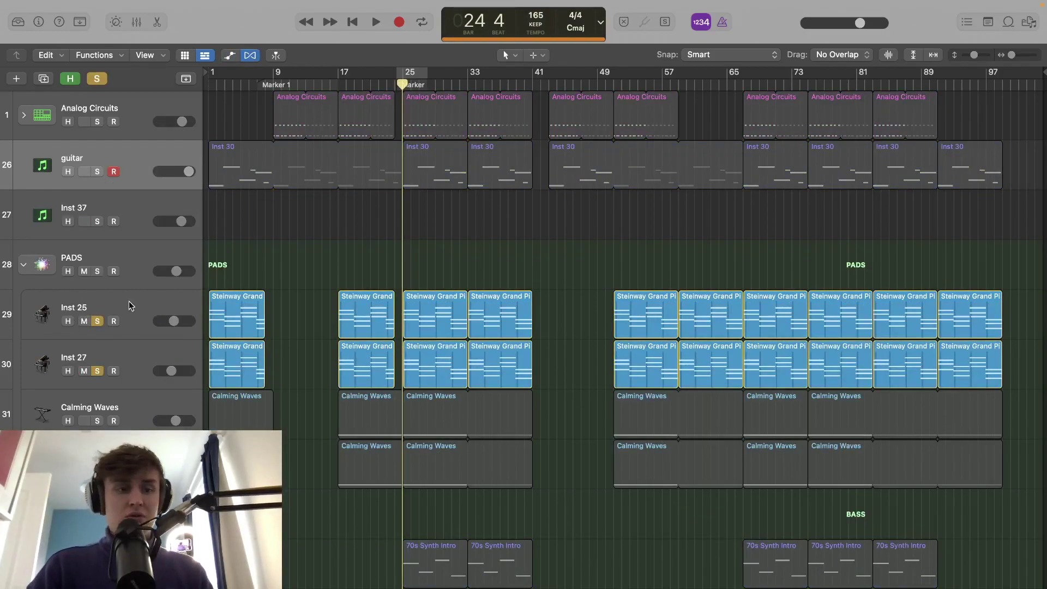
{"action": "left_click", "coordinate": [134, 261]}
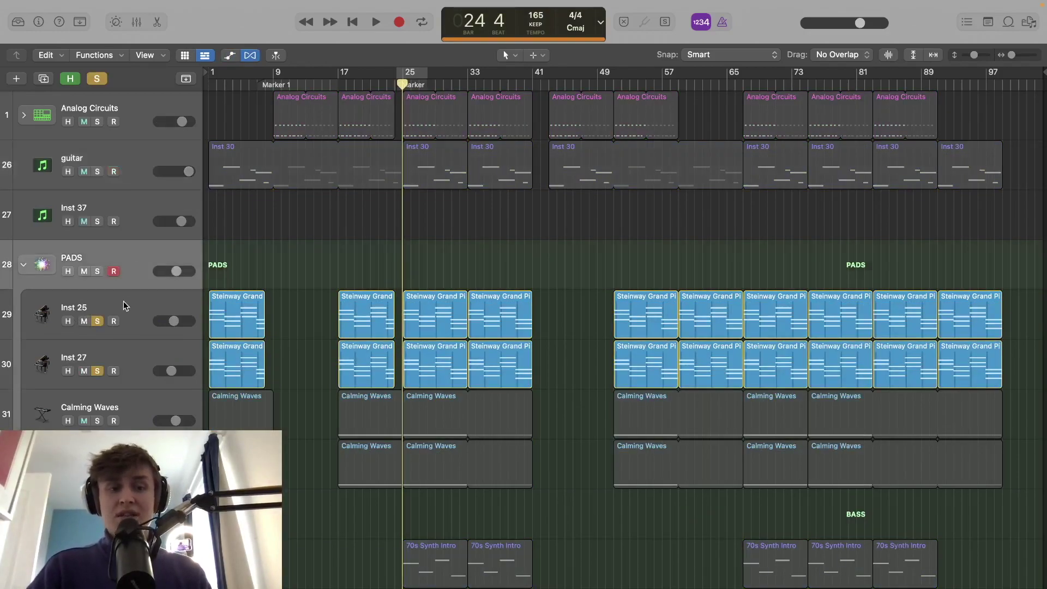
{"action": "key", "text": "super+Down"}
{"action": "key", "text": "super+Down"}
{"action": "key", "text": "super+Down"}
{"action": "key", "text": "super+Down"}
{"action": "key", "text": "super+Down"}
{"action": "key", "text": "super+Down"}
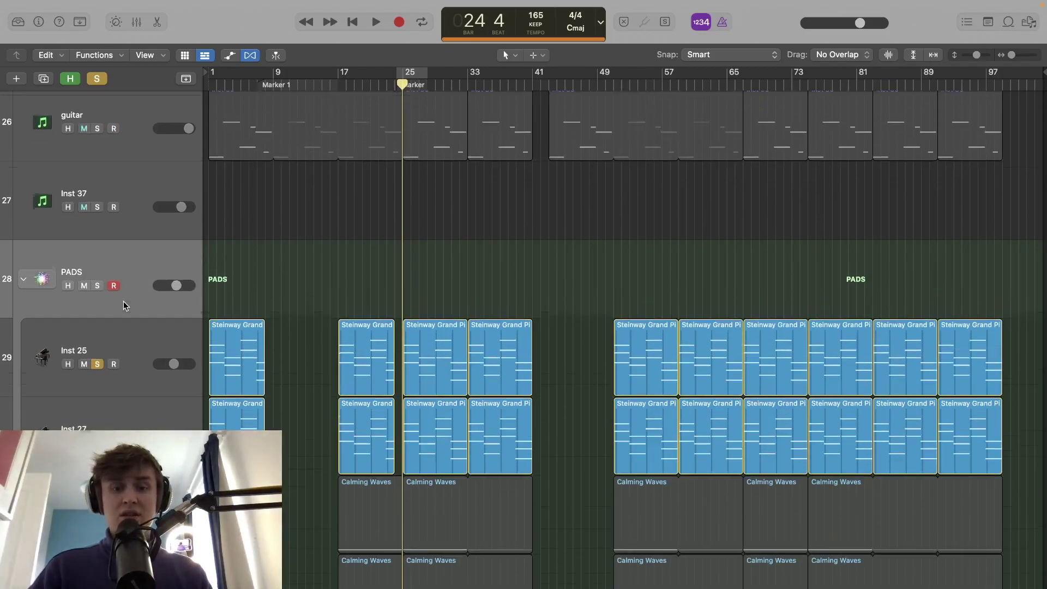
{"action": "key", "text": "super+Right"}
{"action": "scroll", "coordinate": [123, 301], "scroll_direction": "down", "scroll_amount": 4}
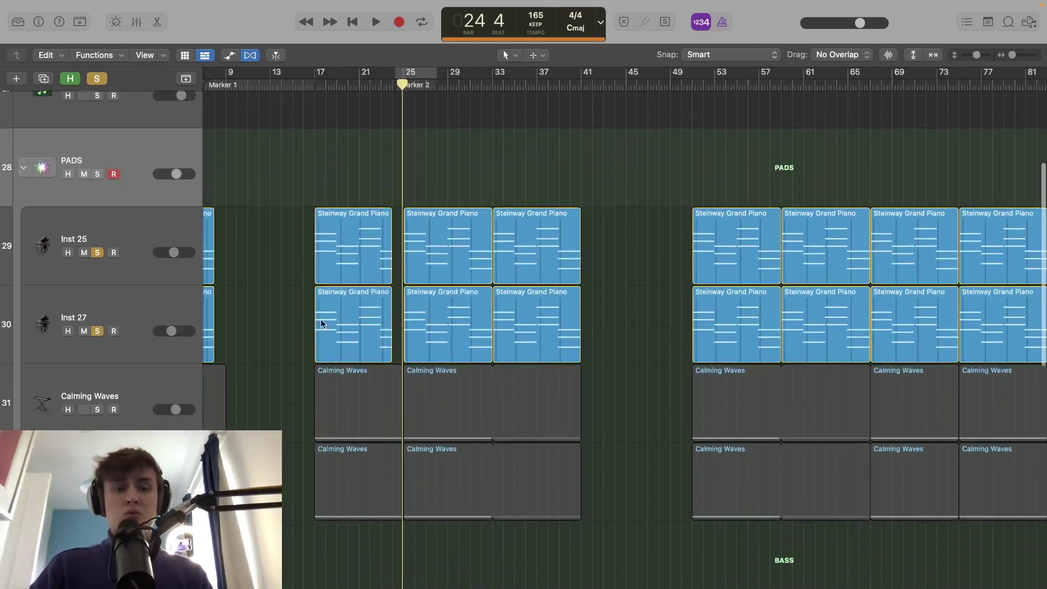
Take Inst 27 off solo and select the Inst 25 piano track.
{"action": "left_click", "coordinate": [98, 331]}
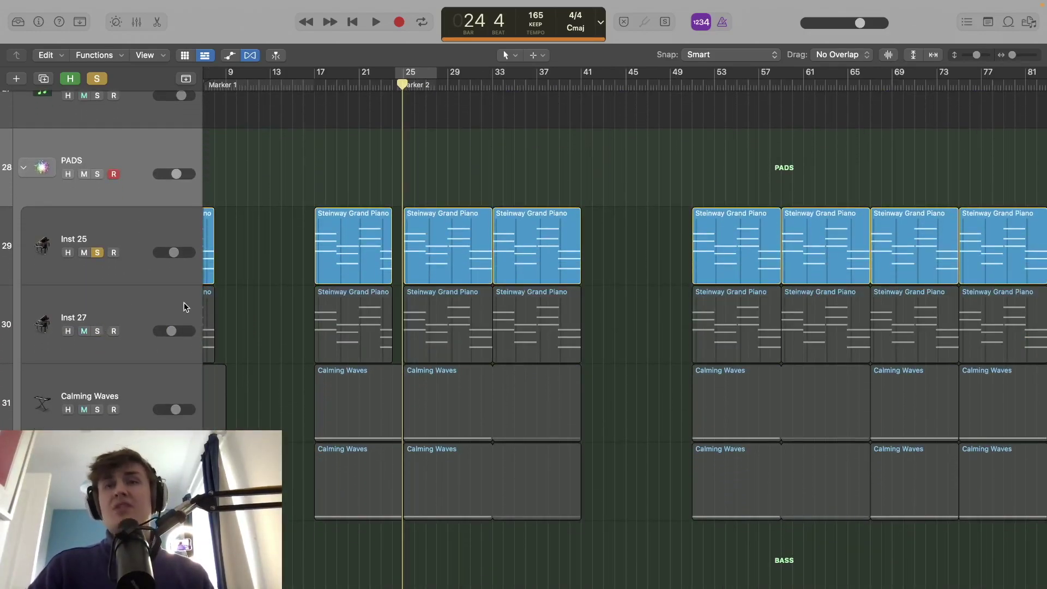
{"action": "key", "text": "super+Right"}
{"action": "key", "text": "super+Down"}
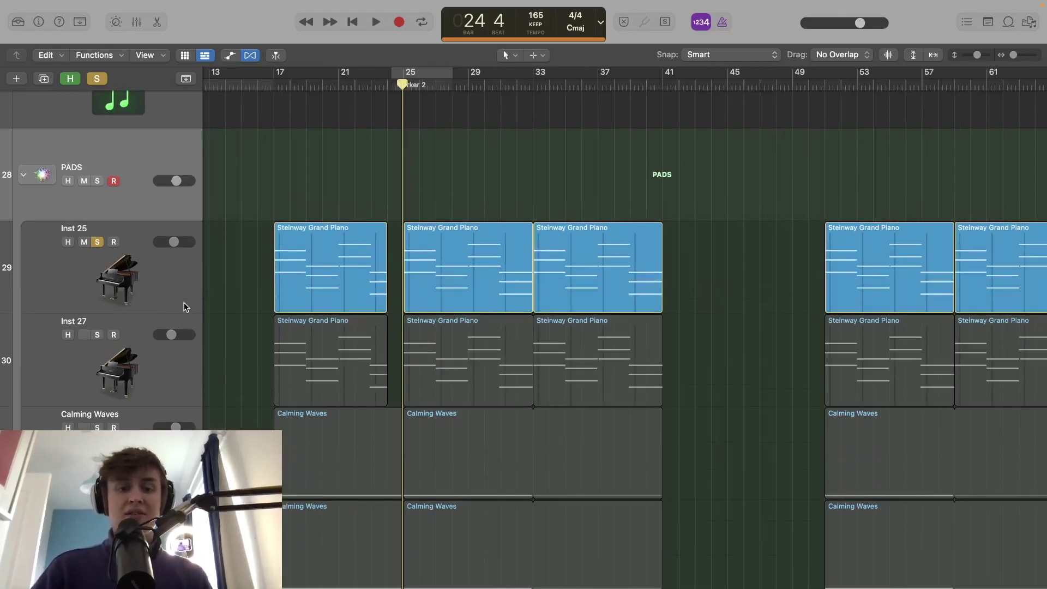
{"action": "scroll", "coordinate": [244, 382], "scroll_direction": "down", "scroll_amount": 3}
{"action": "left_click", "coordinate": [152, 234]}
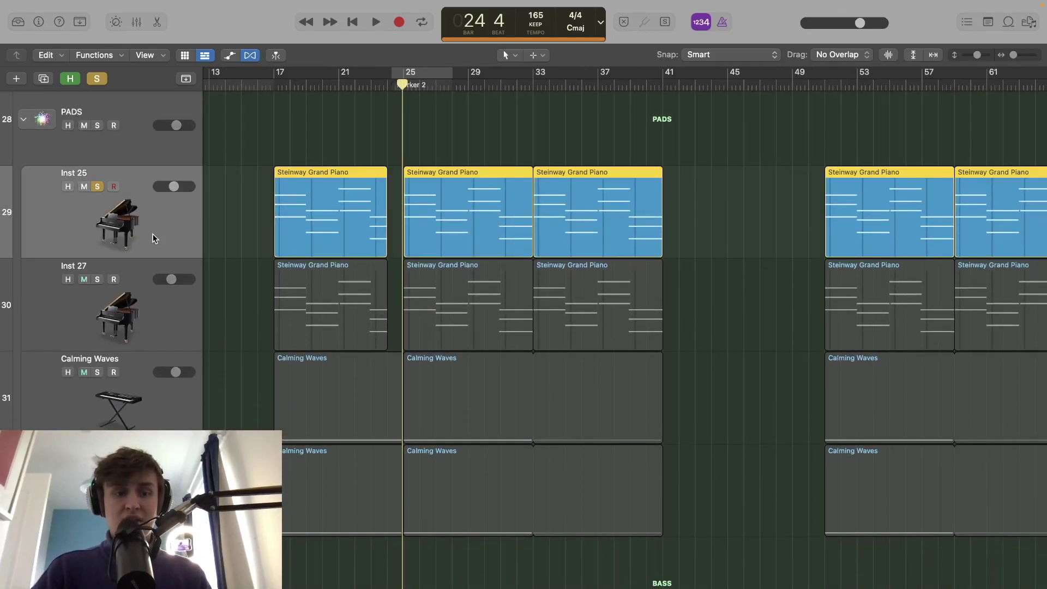
Show the Mixer at the Inst 25 channel and play the soloed piano from bar 25.
{"action": "key", "text": "x"}
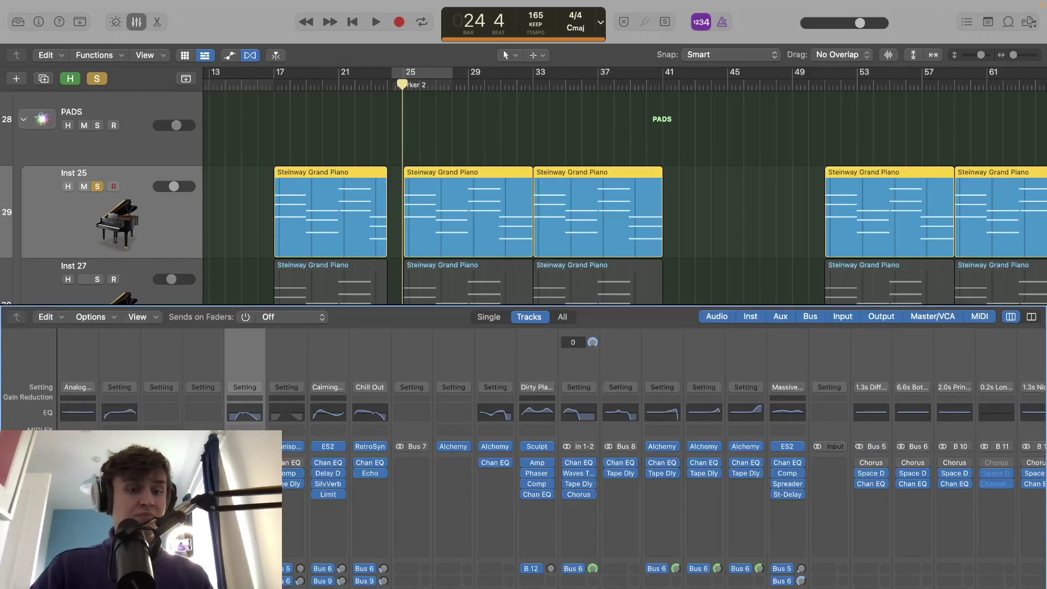
{"action": "left_click", "coordinate": [244, 446]}
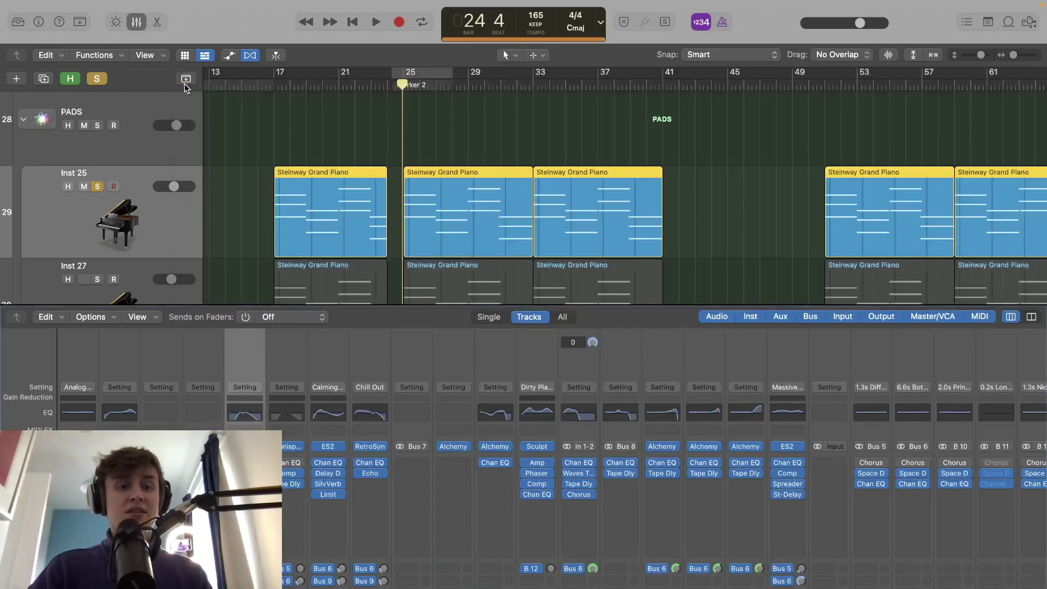
{"action": "left_click", "coordinate": [185, 84]}
{"action": "key", "text": "space"}
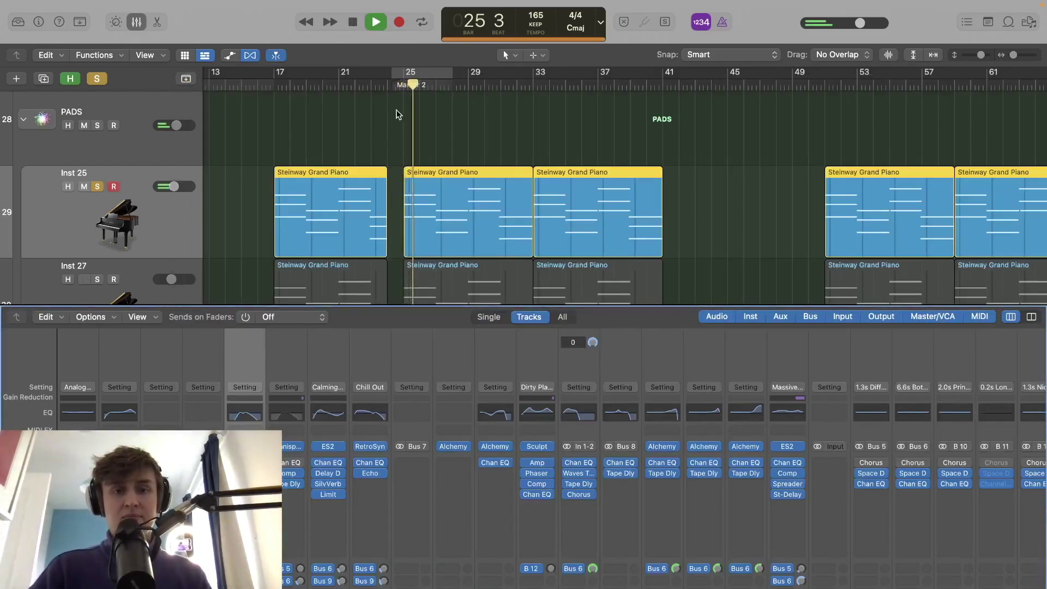
Set the cycle range to bars 25–33 and audition the soloed Inst 25 piano in it.
{"action": "left_click_drag", "start_coordinate": [405, 81], "coordinate": [533, 88]}
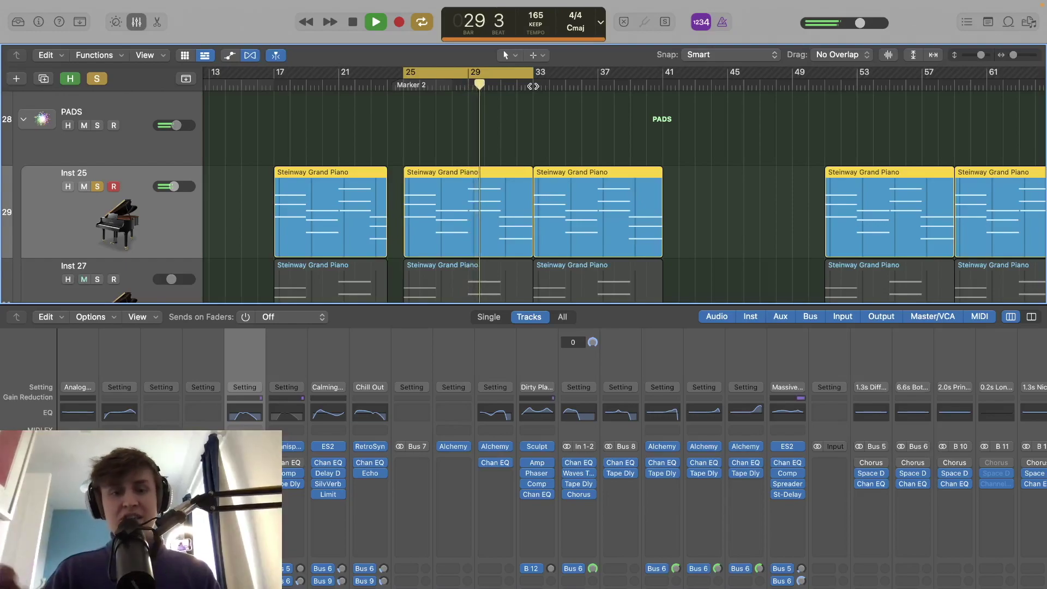
{"action": "key", "text": "space"}
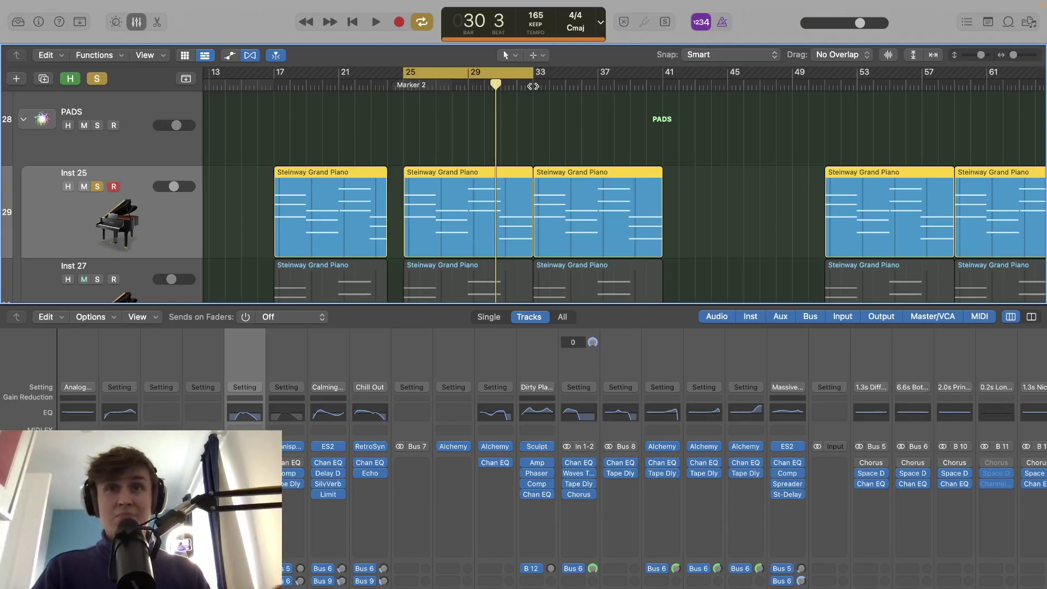
{"action": "key", "text": "space"}
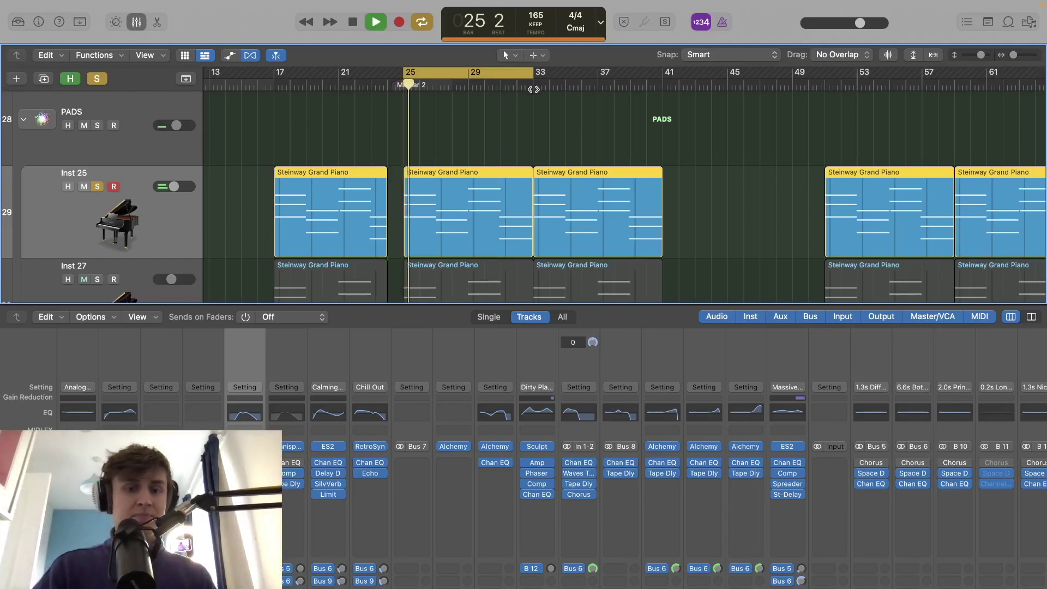
{"action": "scroll", "coordinate": [292, 185], "scroll_direction": "down", "scroll_amount": 2}
{"action": "key", "text": "space"}
Solo Inst 27 in place of Inst 25, audition it and examine its effects and bus sends in the Mixer.
{"action": "left_click", "coordinate": [97, 224]}
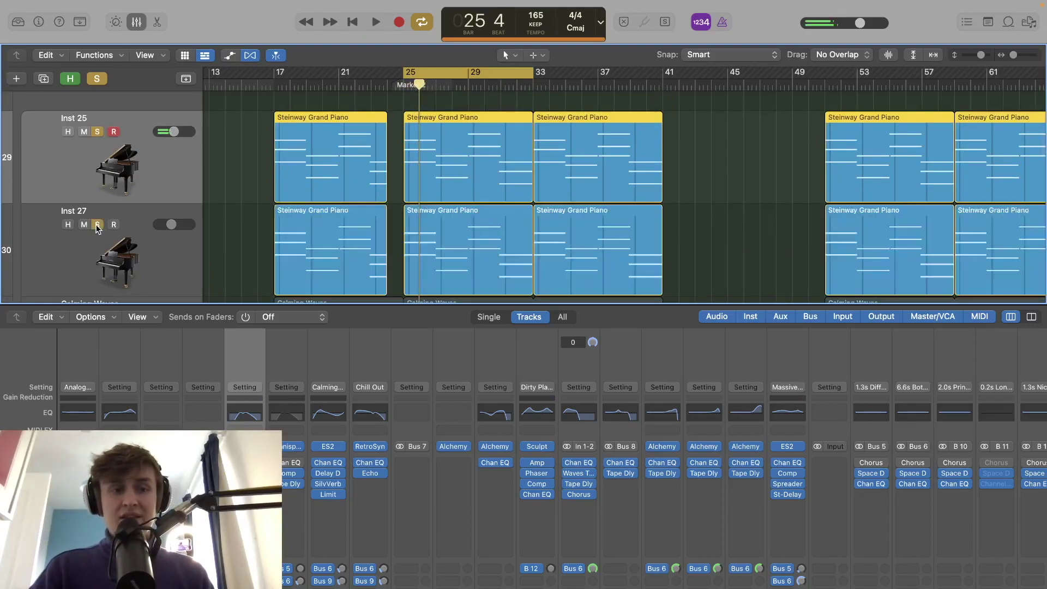
{"action": "left_click", "coordinate": [97, 132]}
{"action": "key", "text": "space"}
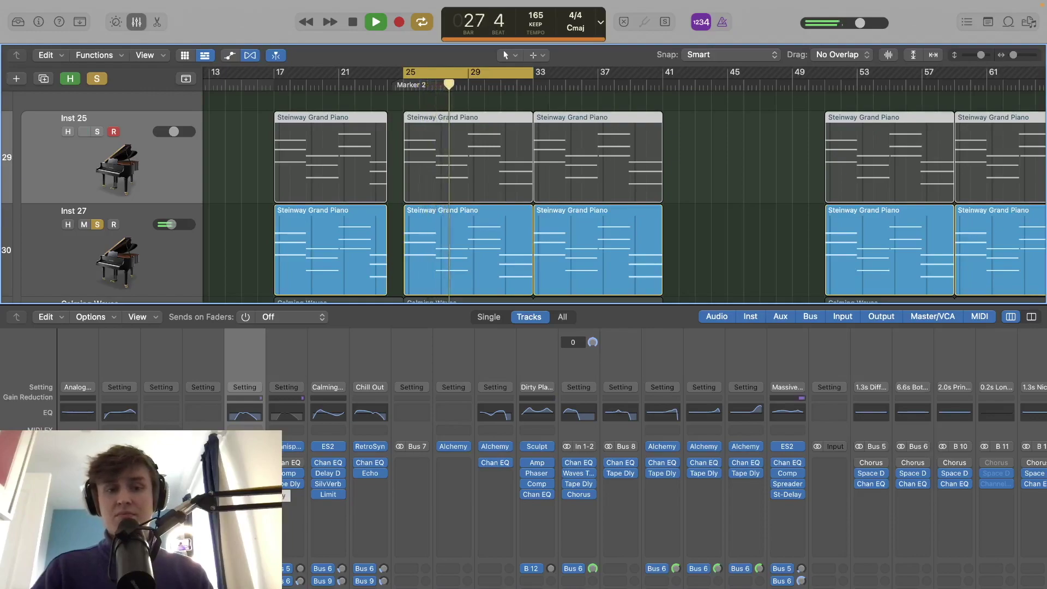
{"action": "key", "text": "space"}
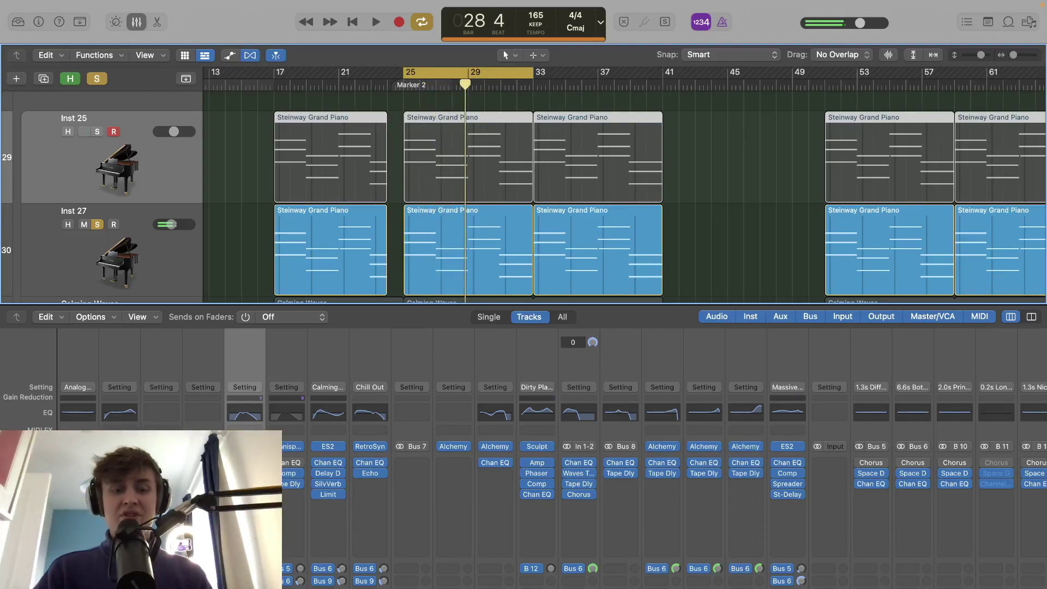
{"action": "scroll", "coordinate": [298, 525], "scroll_direction": "down", "scroll_amount": 3}
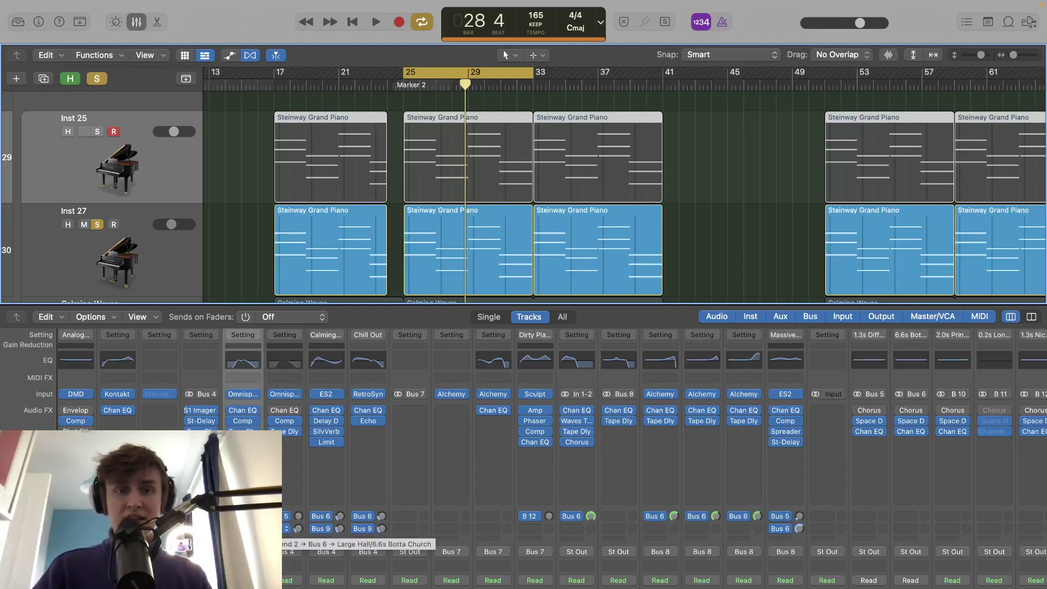
{"action": "scroll", "coordinate": [404, 180], "scroll_direction": "down", "scroll_amount": 2}
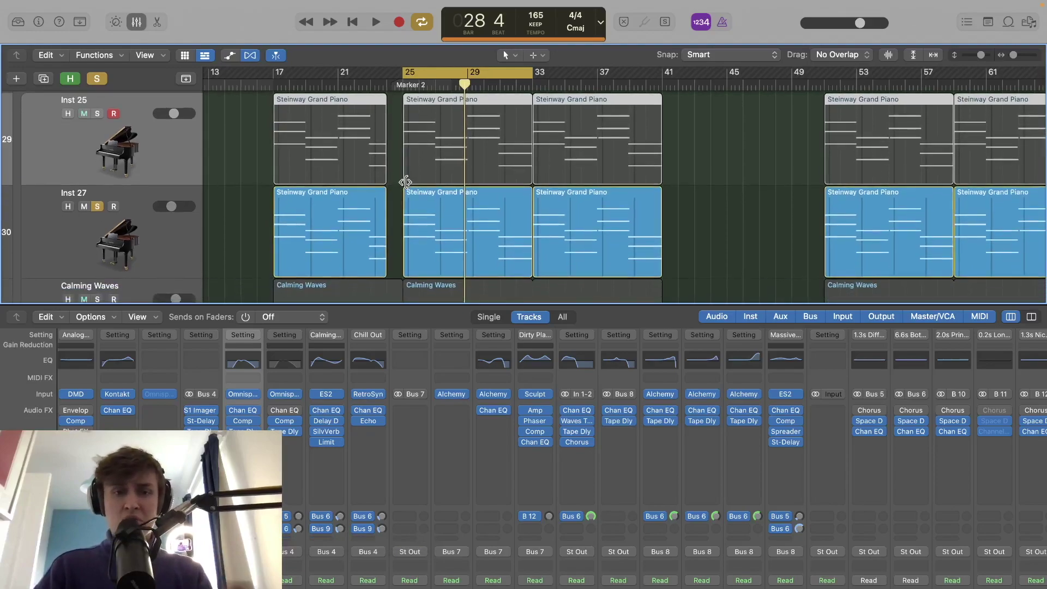
Add Inst 25 back to the solo and play both pianos together from bar 25.
{"action": "left_click", "coordinate": [402, 85]}
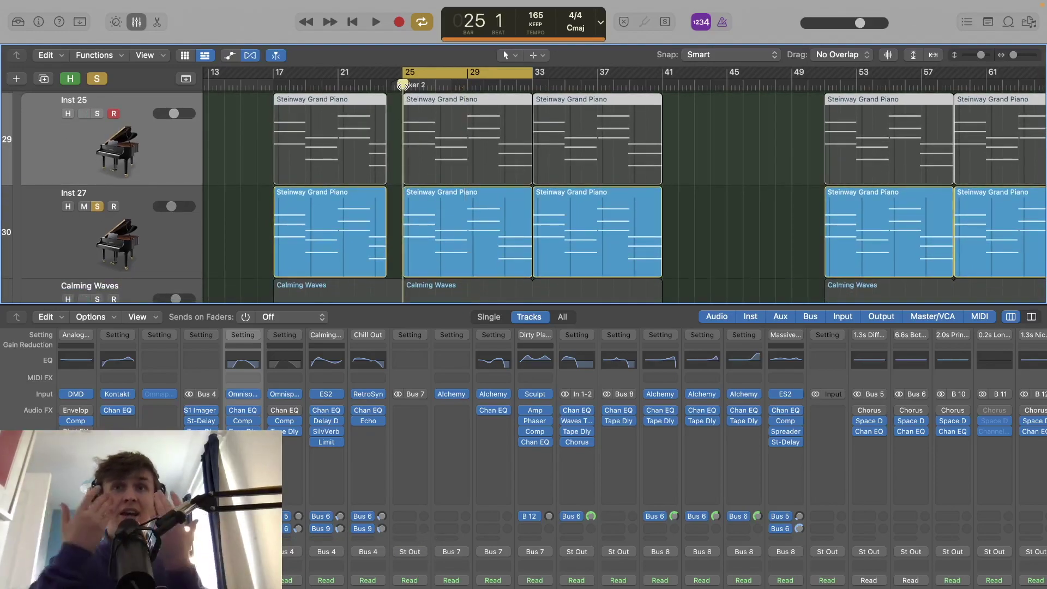
{"action": "left_click", "coordinate": [97, 113]}
{"action": "key", "text": "space"}
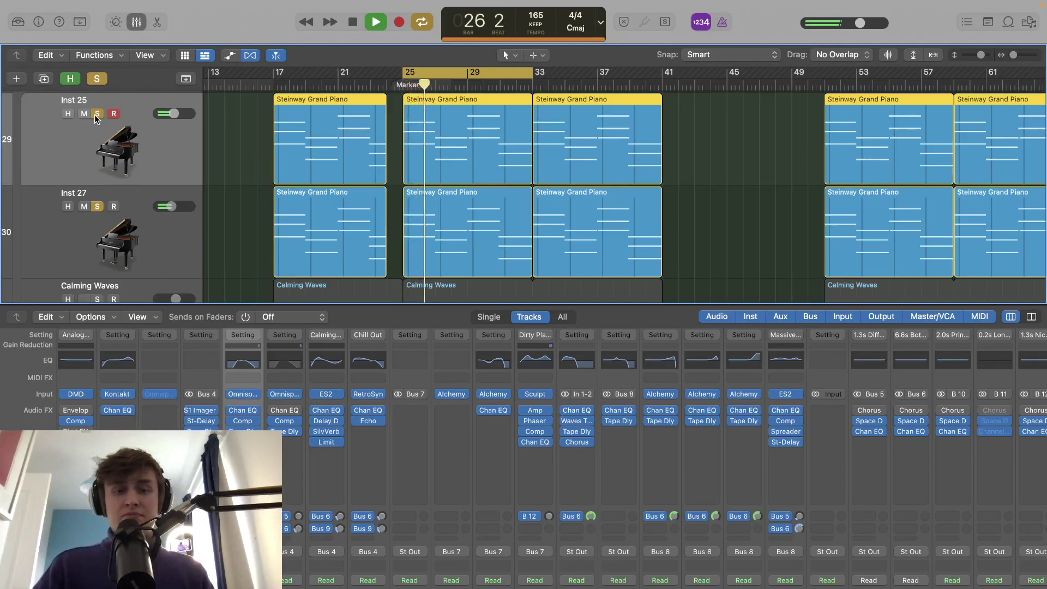
Solo the guitar and Analog Circuits tracks alongside the playing pianos, then stop playback and hide the Mixer.
{"action": "scroll", "coordinate": [207, 218], "scroll_direction": "up", "scroll_amount": 8}
{"action": "scroll", "coordinate": [132, 217], "scroll_direction": "up", "scroll_amount": 4}
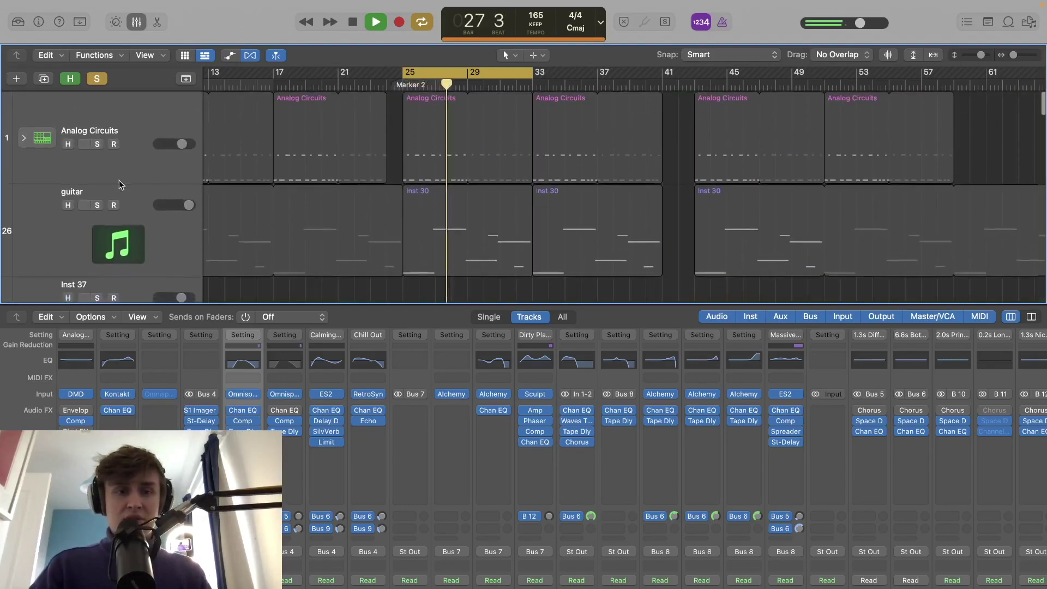
{"action": "left_click_drag", "start_coordinate": [97, 204], "coordinate": [97, 157]}
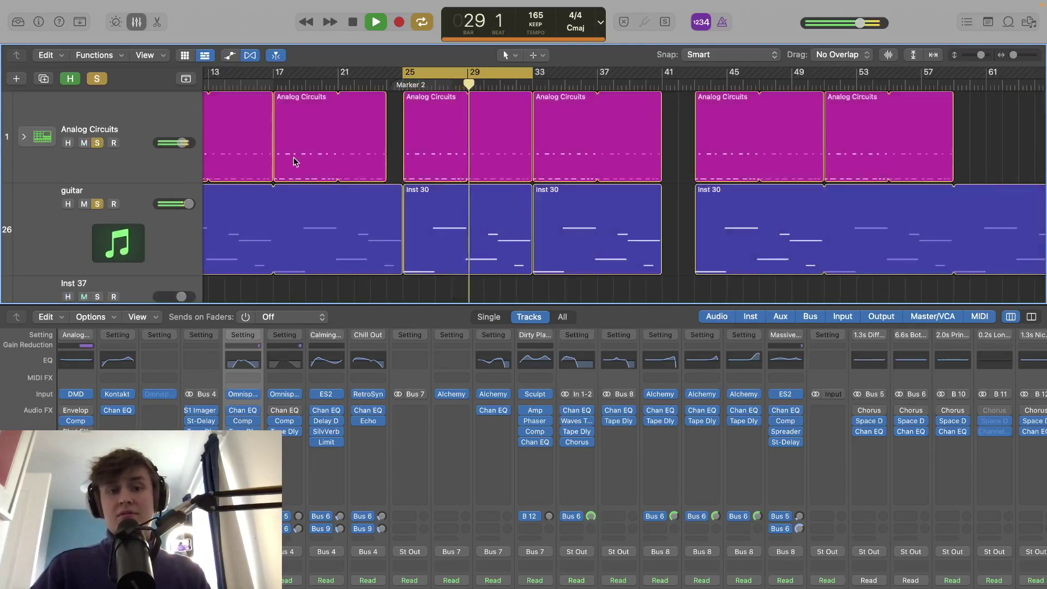
{"action": "scroll", "coordinate": [293, 161], "scroll_direction": "down", "scroll_amount": 10}
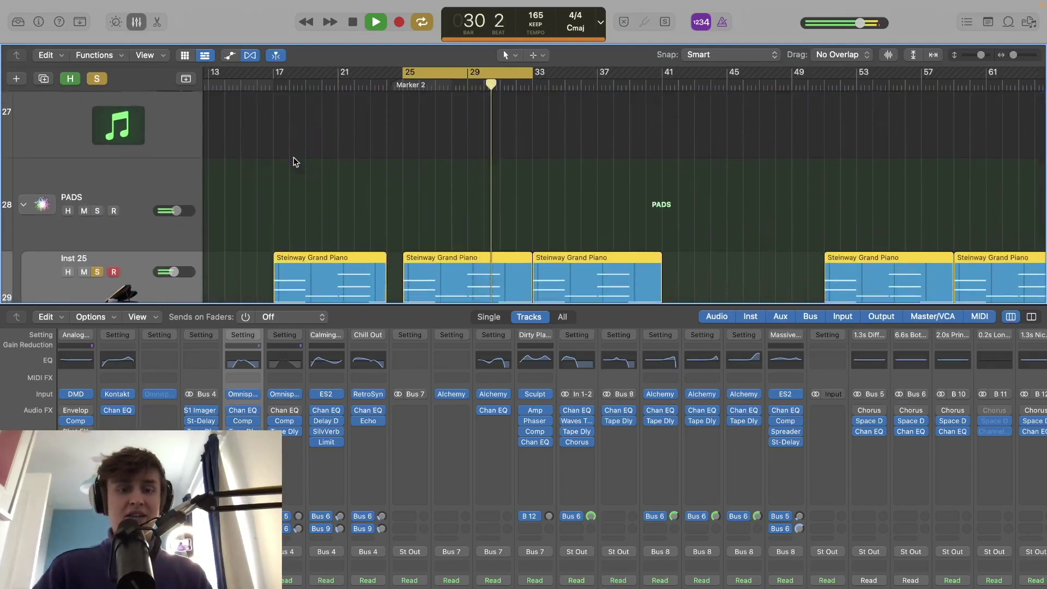
{"action": "key", "text": "space"}
{"action": "scroll", "coordinate": [299, 179], "scroll_direction": "down", "scroll_amount": 1}
{"action": "scroll", "coordinate": [298, 175], "scroll_direction": "down", "scroll_amount": 2}
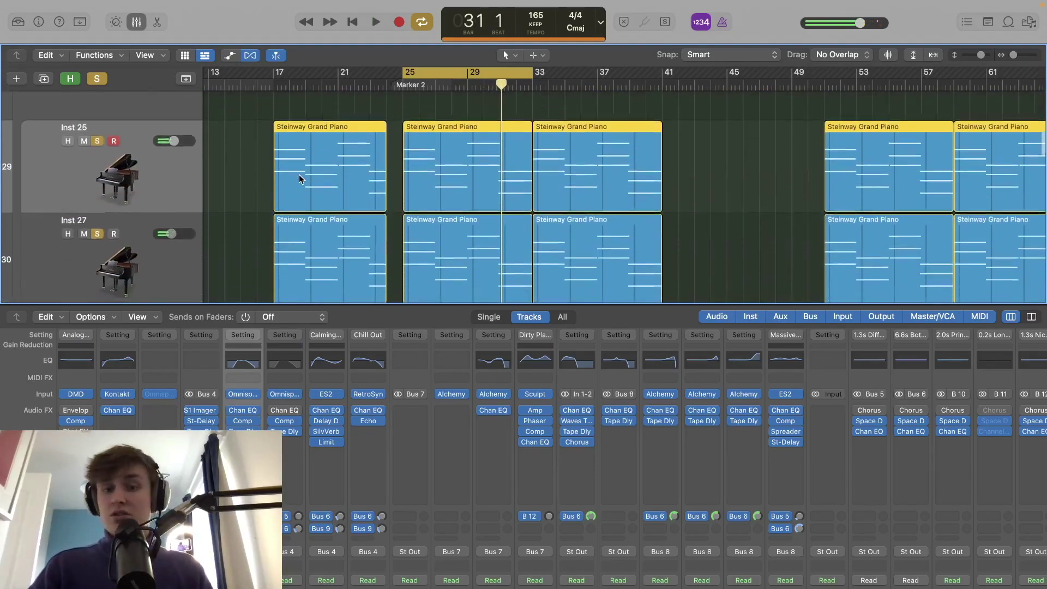
{"action": "key", "text": "x"}
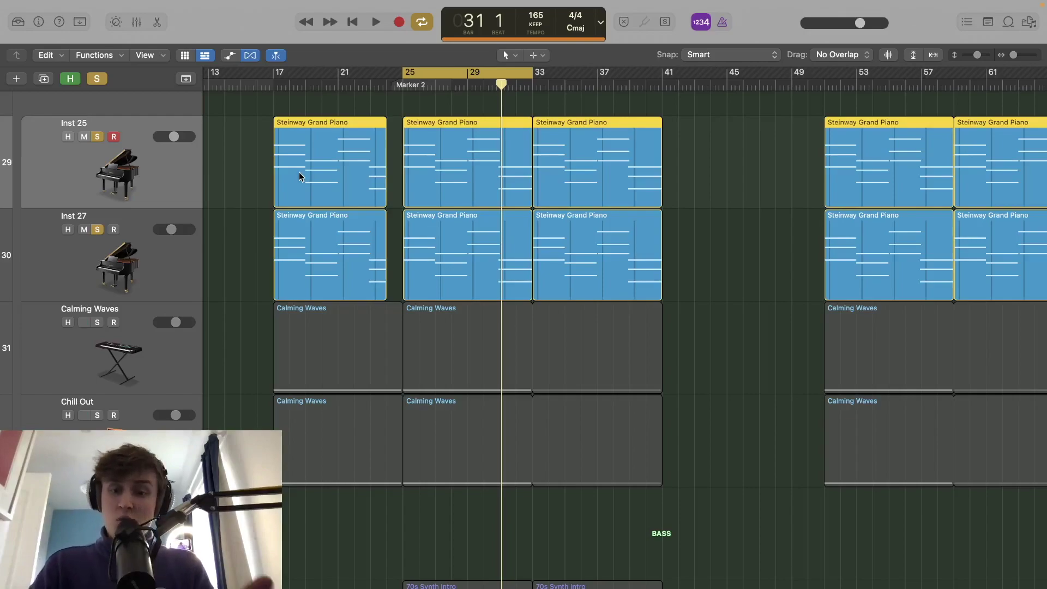
Return to bar 25, solo the Calming Waves track and check the Calming Waves and Chill Out sounds in the Library.
{"action": "left_click", "coordinate": [401, 85]}
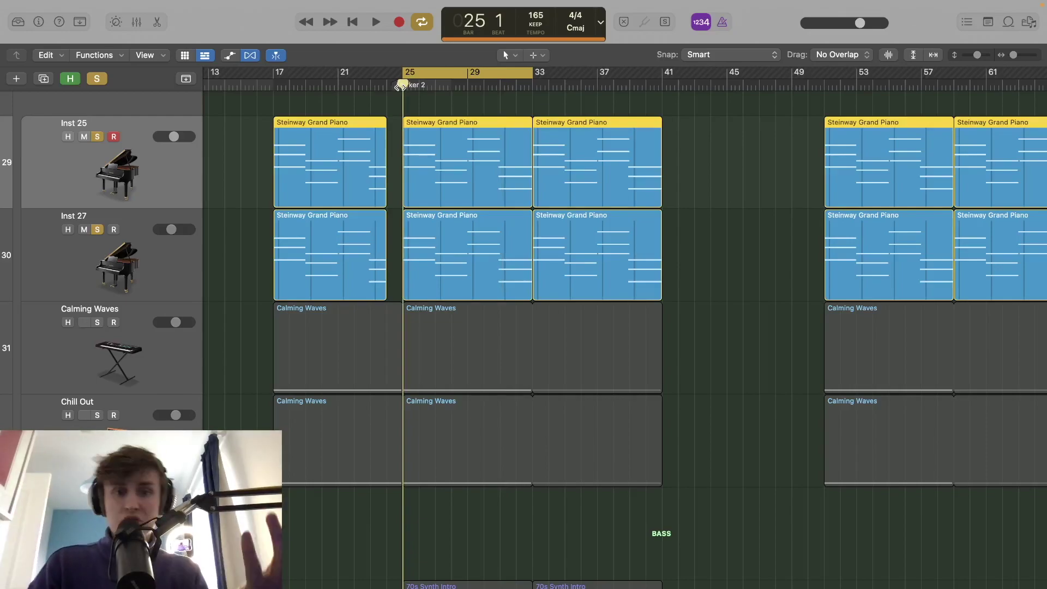
{"action": "left_click", "coordinate": [97, 322]}
{"action": "left_click", "coordinate": [171, 351]}
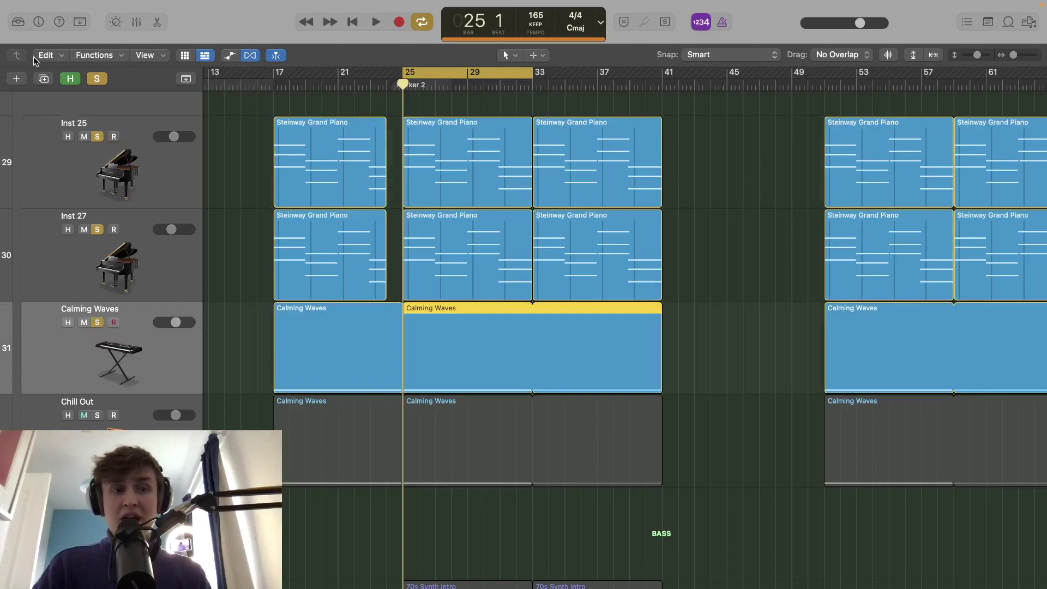
{"action": "left_click", "coordinate": [19, 23]}
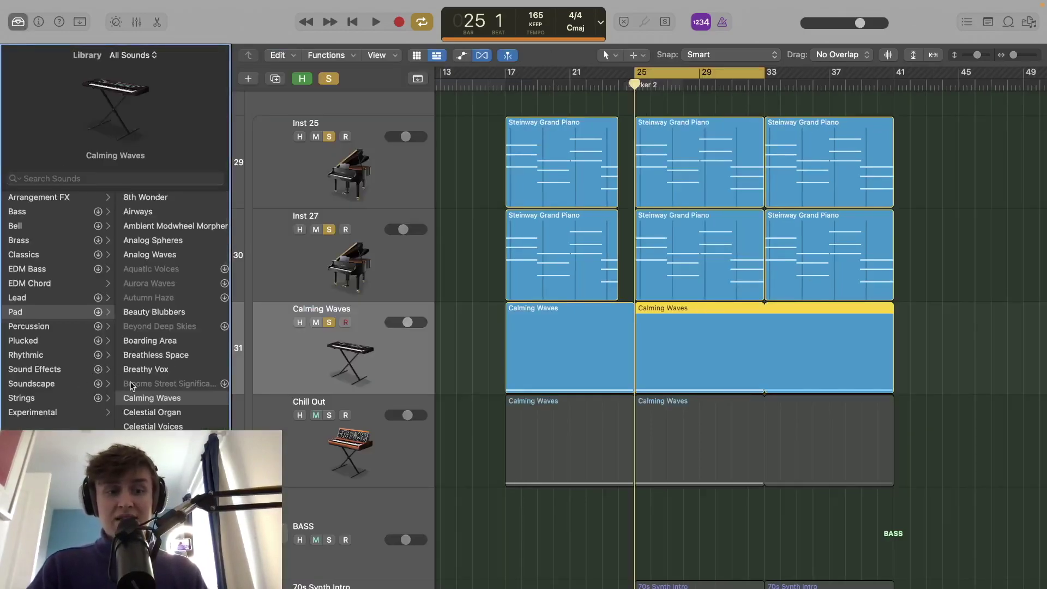
{"action": "left_click", "coordinate": [274, 429]}
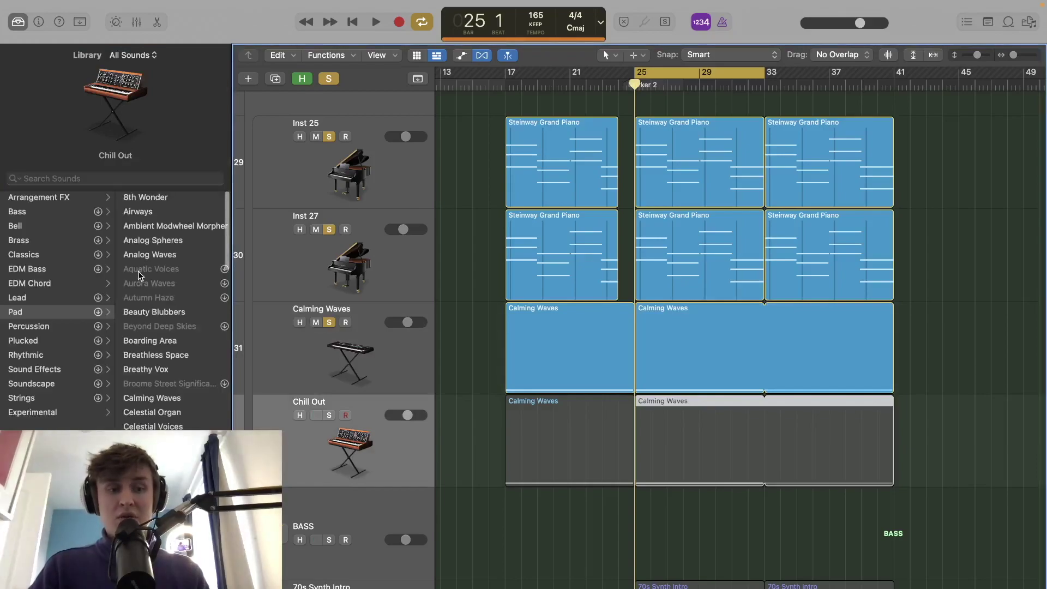
{"action": "left_click", "coordinate": [18, 23]}
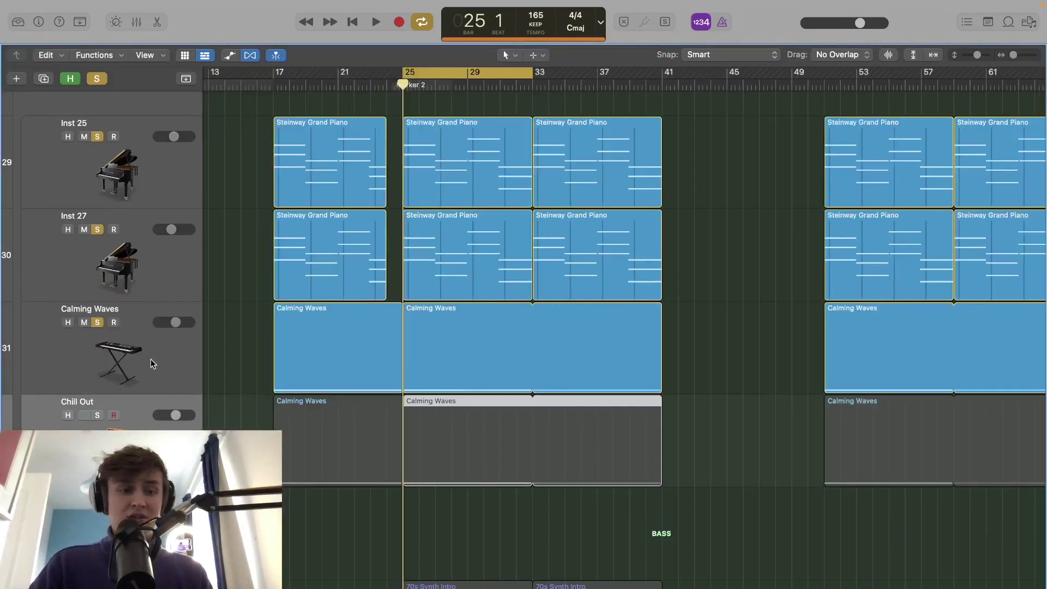
Add Chill Out to the solo, take Inst 25 and Inst 27 off solo, and briefly play the mix.
{"action": "left_click", "coordinate": [99, 415]}
{"action": "left_click", "coordinate": [96, 233]}
{"action": "left_click", "coordinate": [97, 136]}
{"action": "key", "text": "space"}
{"action": "key", "text": "space"}
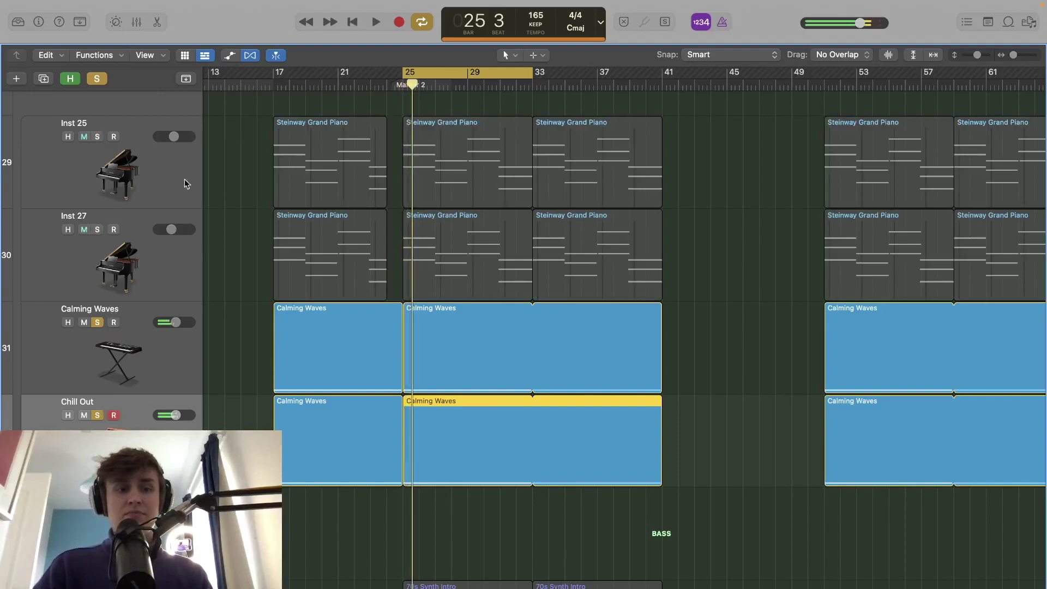
Take Analog Circuits and guitar off solo and play the Calming Waves and Chill Out pads alone.
{"action": "scroll", "coordinate": [185, 182], "scroll_direction": "up", "scroll_amount": 10}
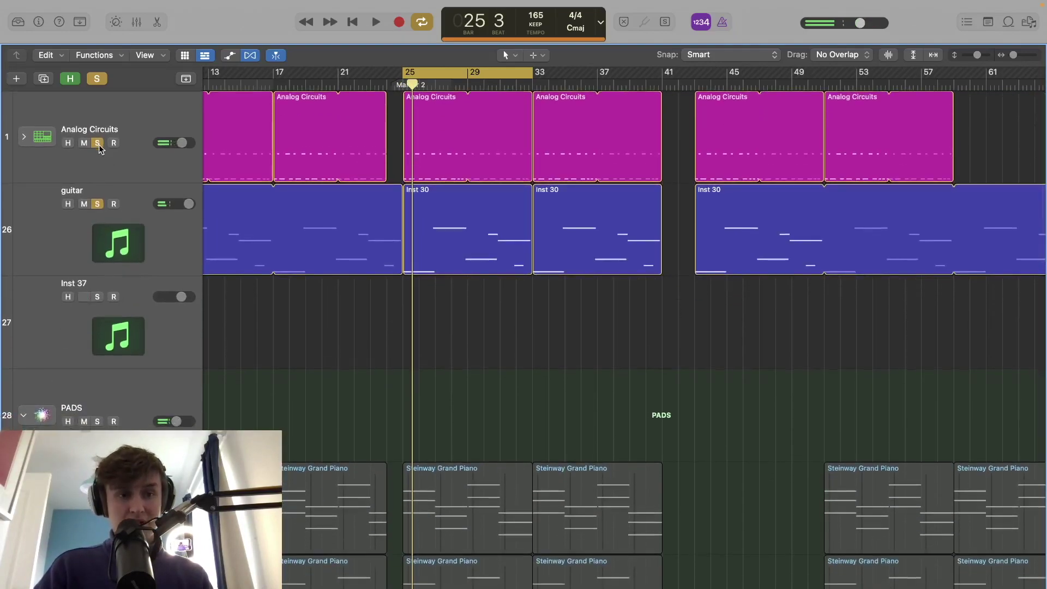
{"action": "left_click", "coordinate": [97, 143]}
{"action": "left_click", "coordinate": [98, 202]}
{"action": "key", "text": "space"}
{"action": "scroll", "coordinate": [99, 200], "scroll_direction": "down", "scroll_amount": 10}
{"action": "scroll", "coordinate": [99, 201], "scroll_direction": "down", "scroll_amount": 2}
{"action": "scroll", "coordinate": [508, 379], "scroll_direction": "up", "scroll_amount": 3}
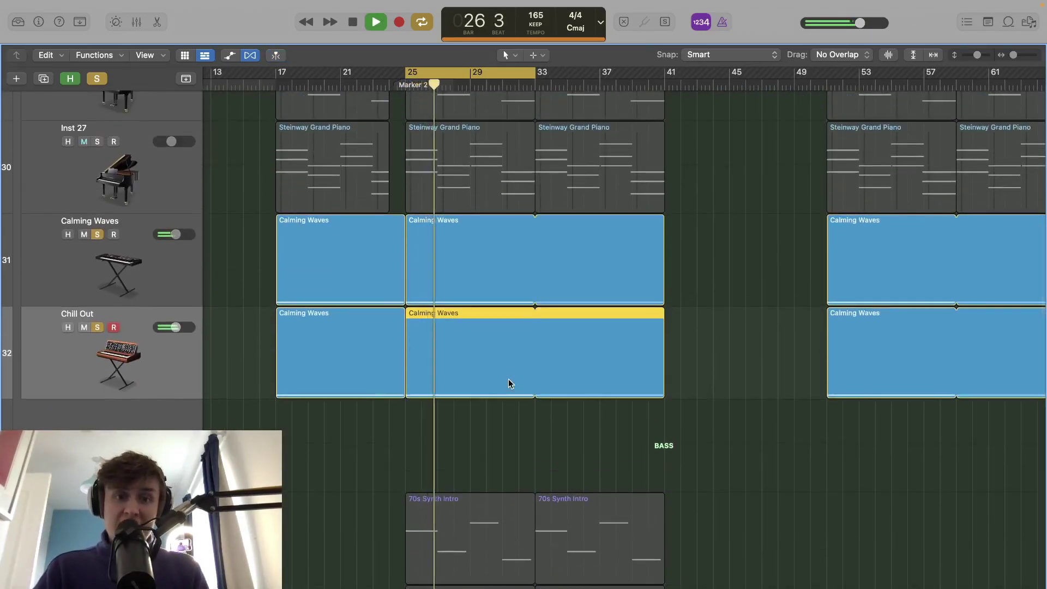
Solo the PADS stack with Inst 25 and Inst 27 to hear all the pads together, then stop playback.
{"action": "scroll", "coordinate": [508, 380], "scroll_direction": "up", "scroll_amount": 10}
{"action": "left_click", "coordinate": [97, 173]}
{"action": "left_click", "coordinate": [97, 235]}
{"action": "left_click", "coordinate": [97, 327]}
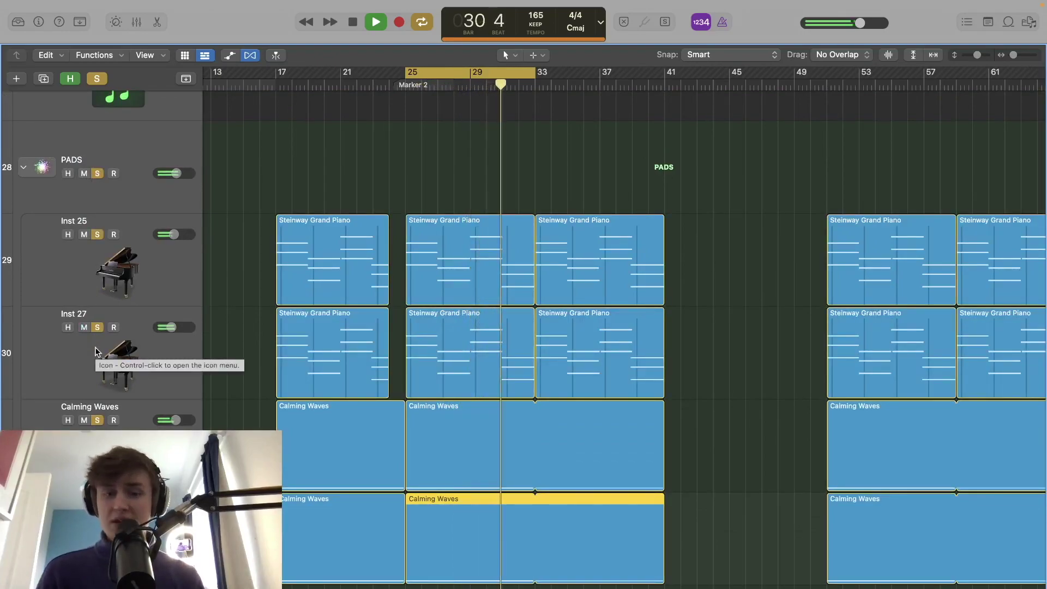
{"action": "key", "text": "space"}
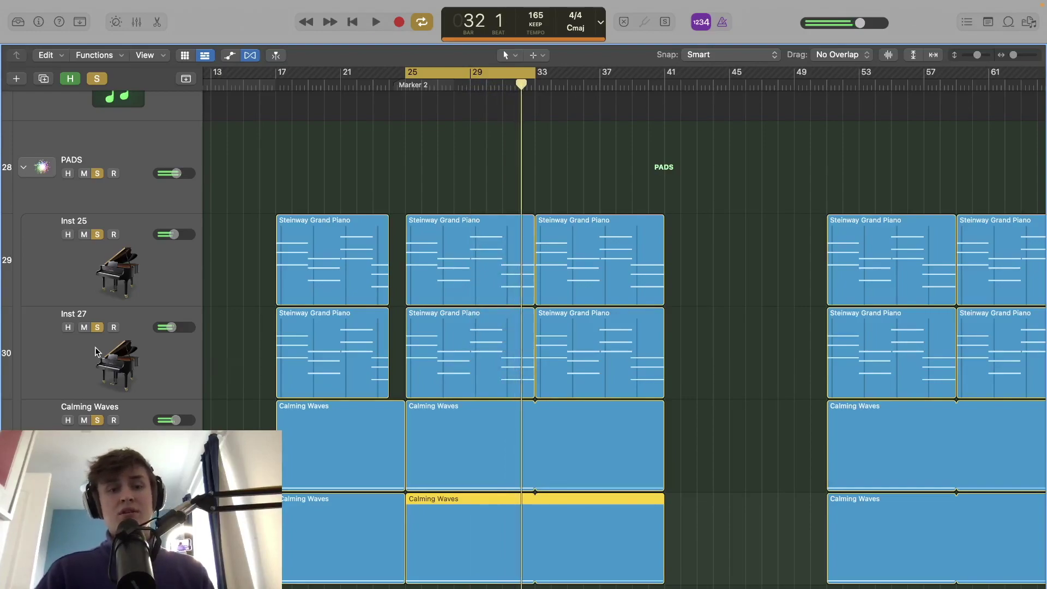
Take the PADS stack and all its tracks off solo and turn cycle mode off.
{"action": "left_click", "coordinate": [97, 173]}
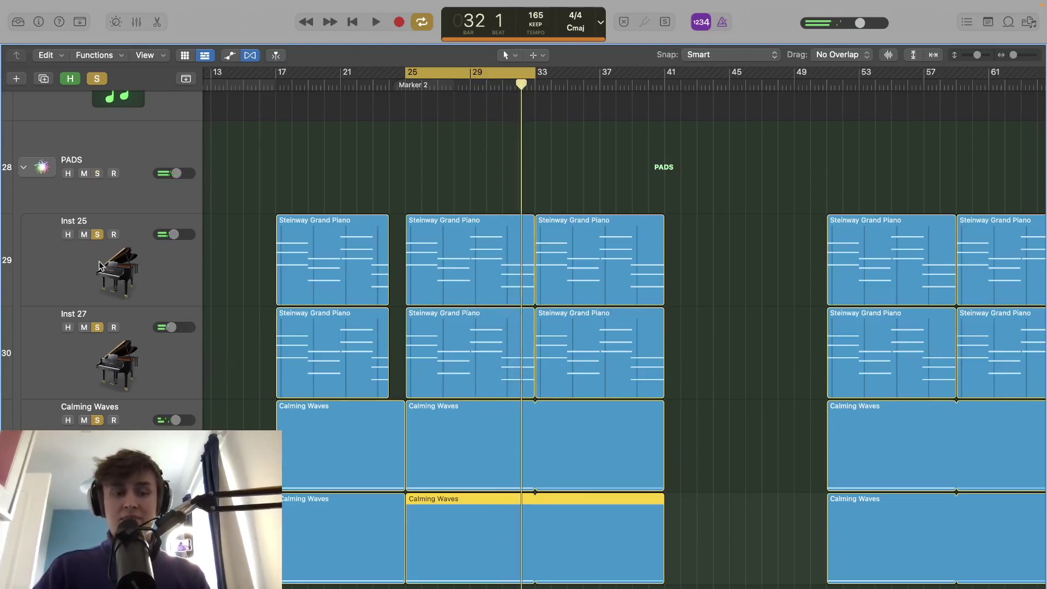
{"action": "left_click_drag", "start_coordinate": [99, 266], "coordinate": [98, 436]}
{"action": "scroll", "coordinate": [254, 404], "scroll_direction": "down", "scroll_amount": 6}
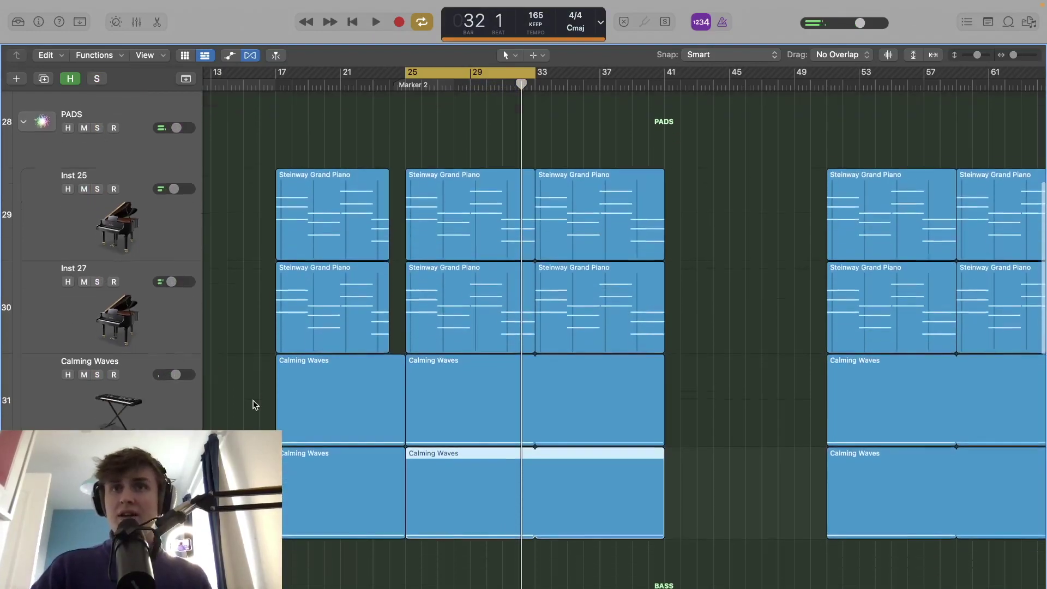
{"action": "scroll", "coordinate": [253, 404], "scroll_direction": "down", "scroll_amount": 2}
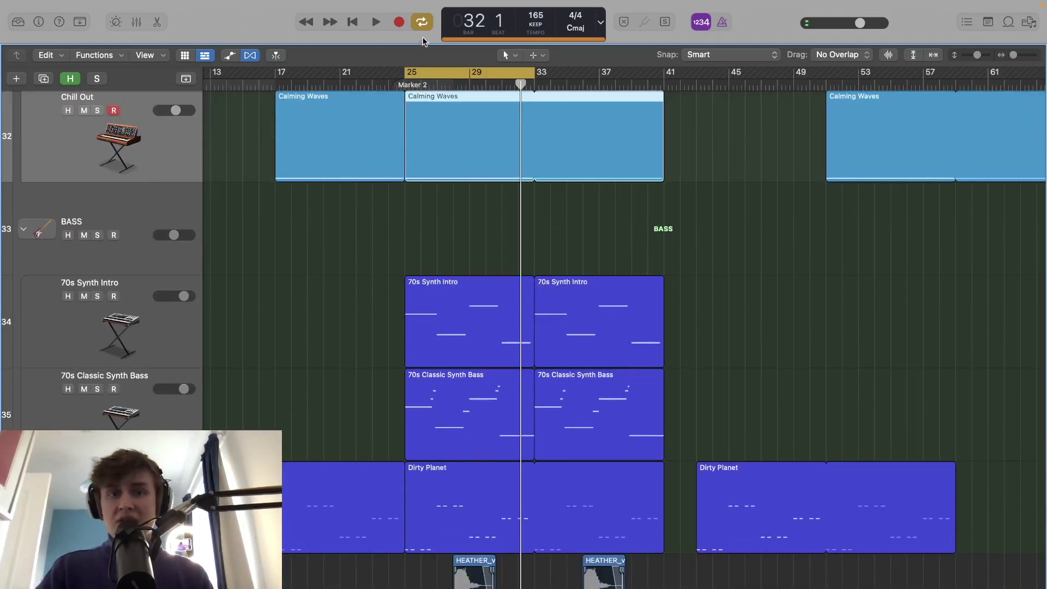
{"action": "key", "text": "c"}
Solo the Dirty Planet bass track and play it from just before bar 9.
{"action": "scroll", "coordinate": [442, 264], "scroll_direction": "left", "scroll_amount": 5}
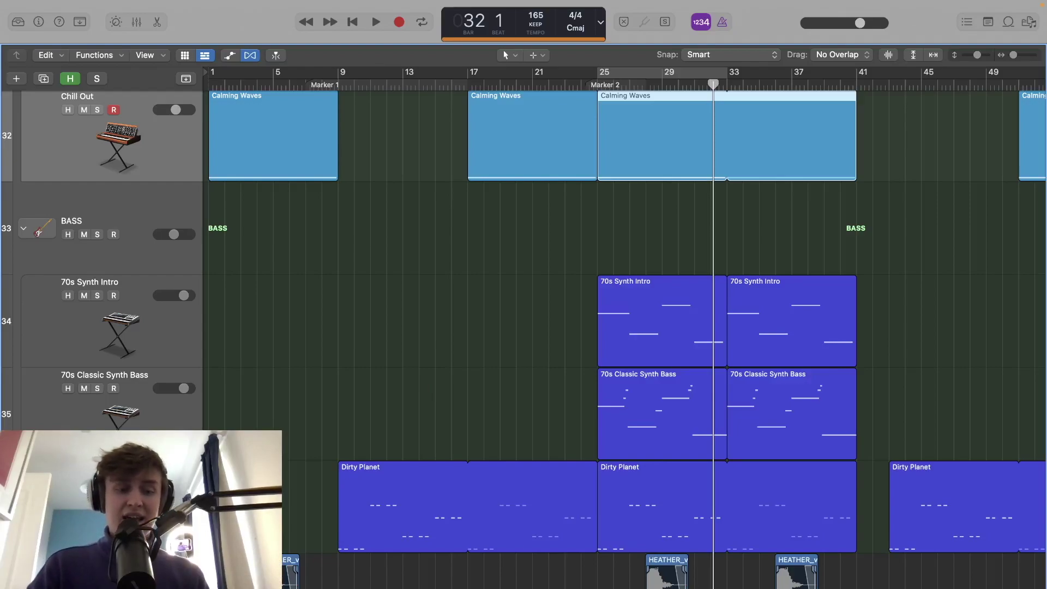
{"action": "key", "text": "s"}
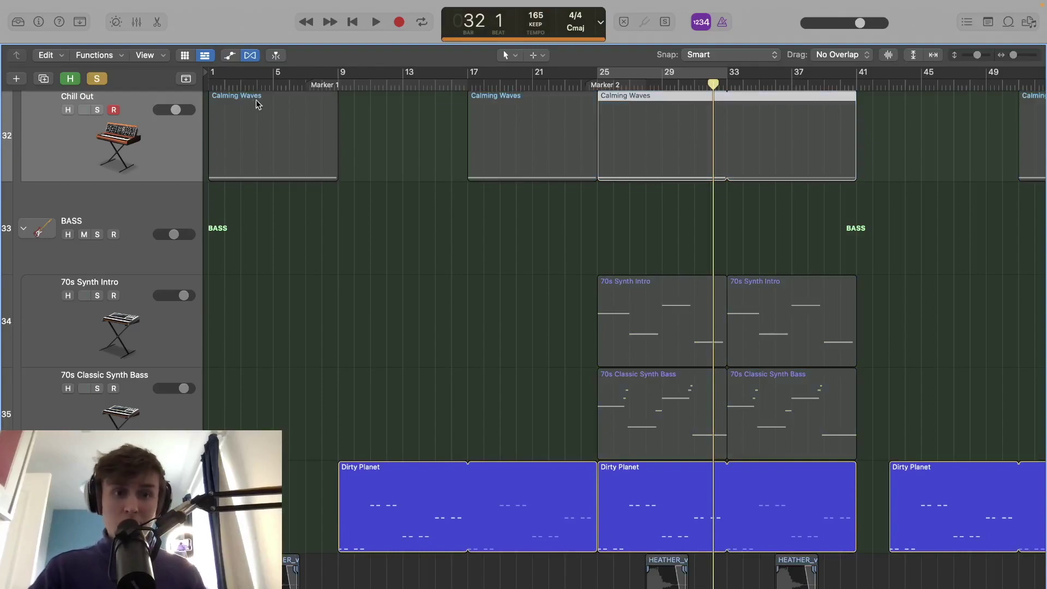
{"action": "left_click", "coordinate": [330, 84]}
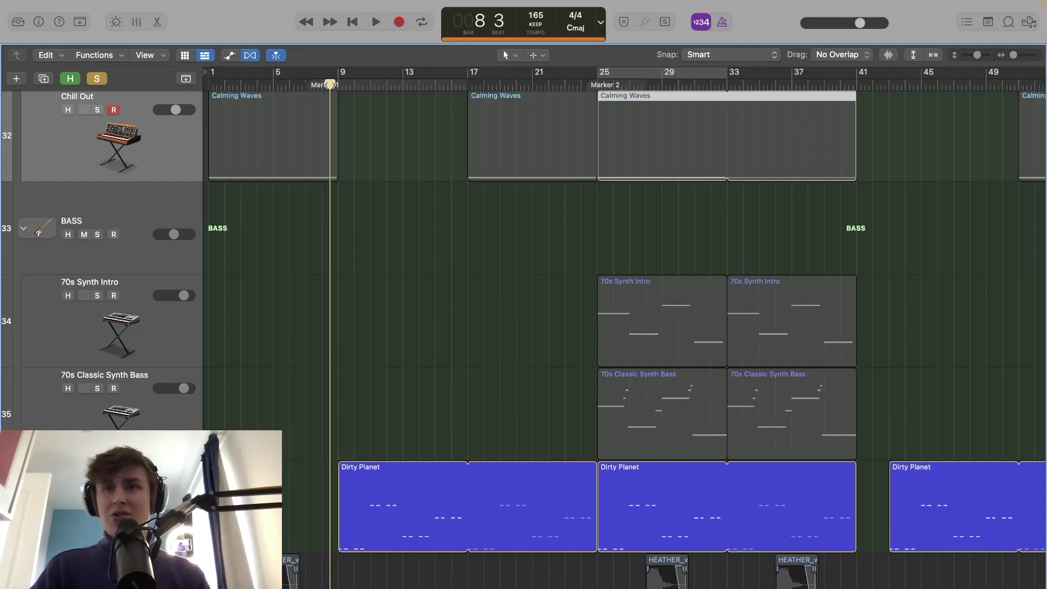
{"action": "key", "text": "space"}
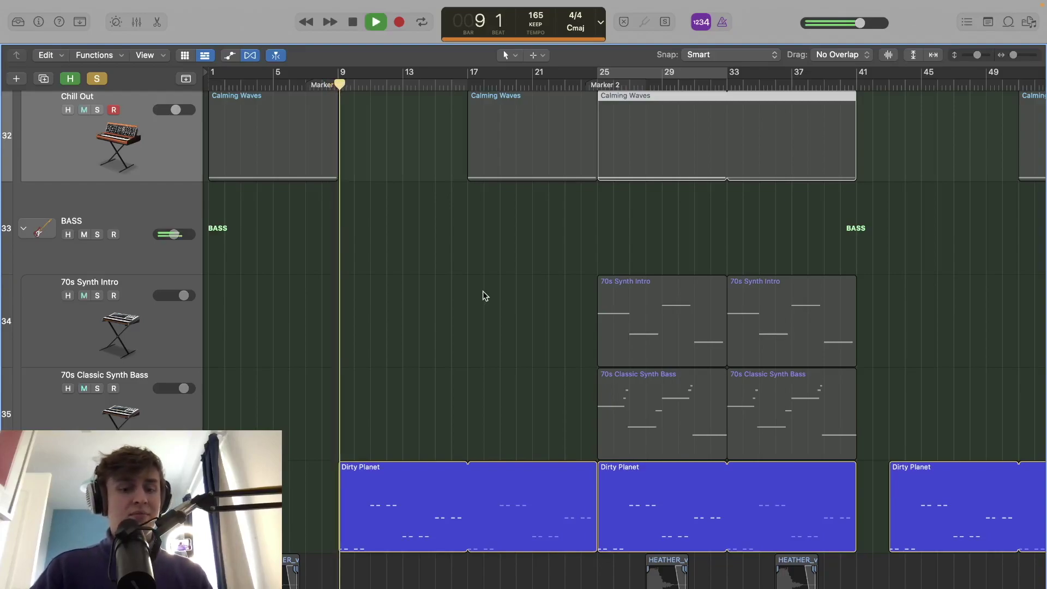
Show the Dirty Planet track's patch in the Library and look through the Bass presets, then hide the Library.
{"action": "key", "text": "y"}
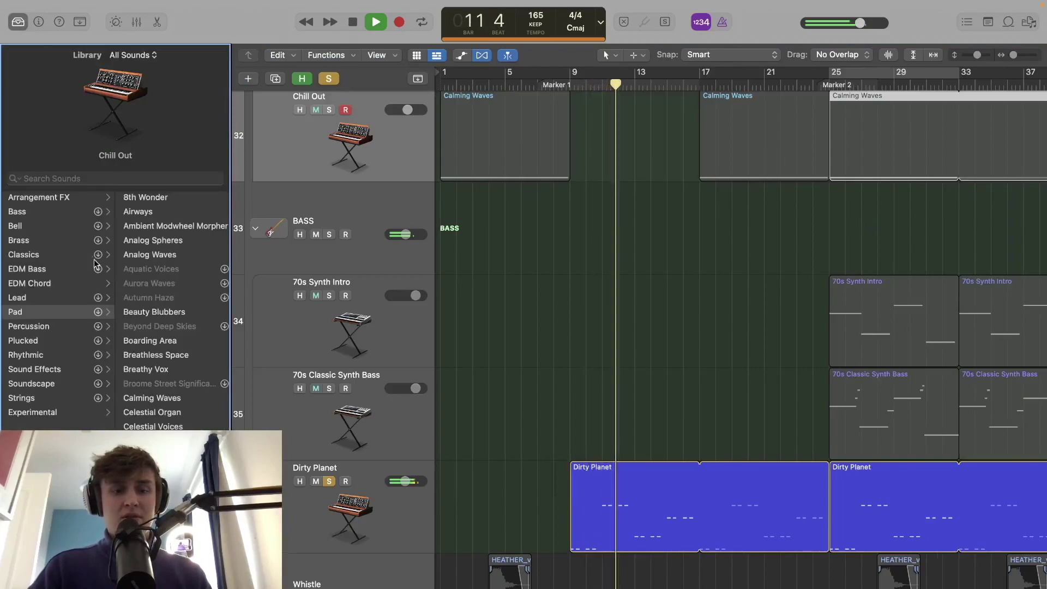
{"action": "left_click", "coordinate": [415, 524]}
{"action": "left_click", "coordinate": [46, 212]}
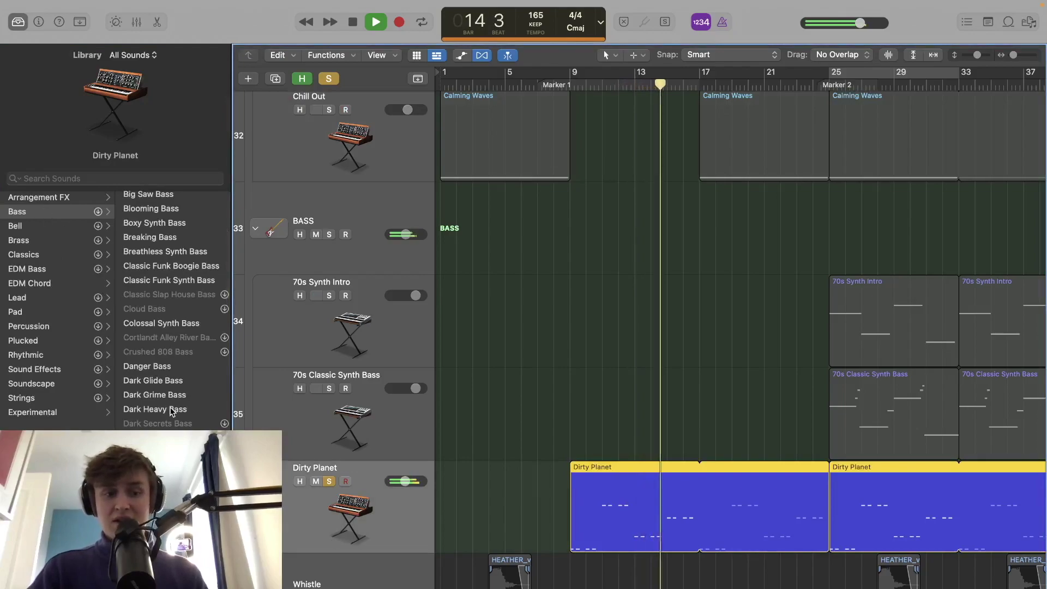
{"action": "scroll", "coordinate": [170, 411], "scroll_direction": "down", "scroll_amount": 5}
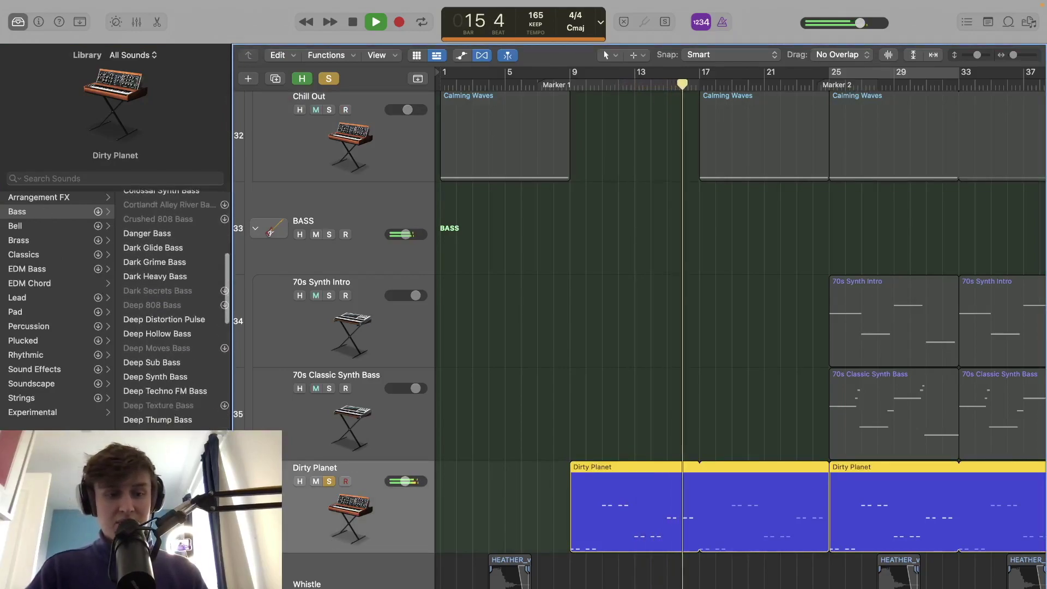
{"action": "left_click", "coordinate": [18, 21]}
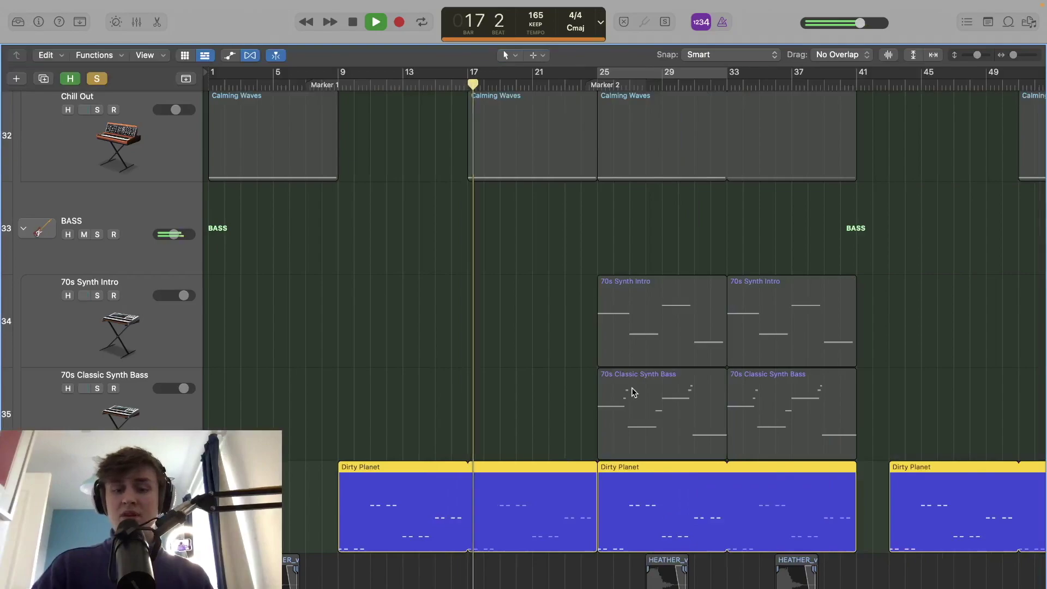
Solo the guitar together with the Dirty Planet bass to hear them combined, then stop playback.
{"action": "scroll", "coordinate": [632, 391], "scroll_direction": "down", "scroll_amount": 6}
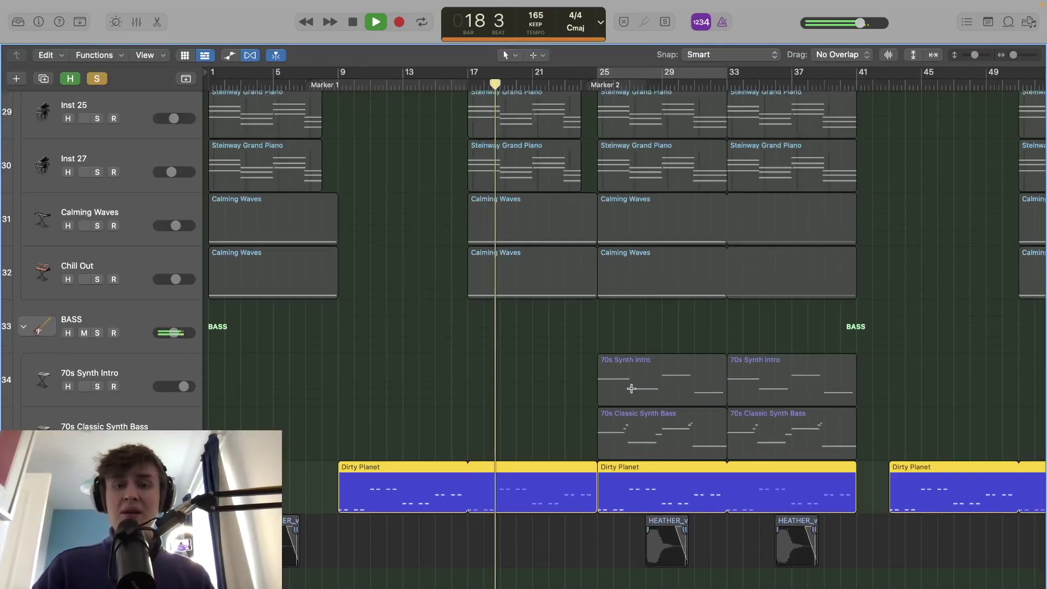
{"action": "scroll", "coordinate": [632, 388], "scroll_direction": "down", "scroll_amount": 8}
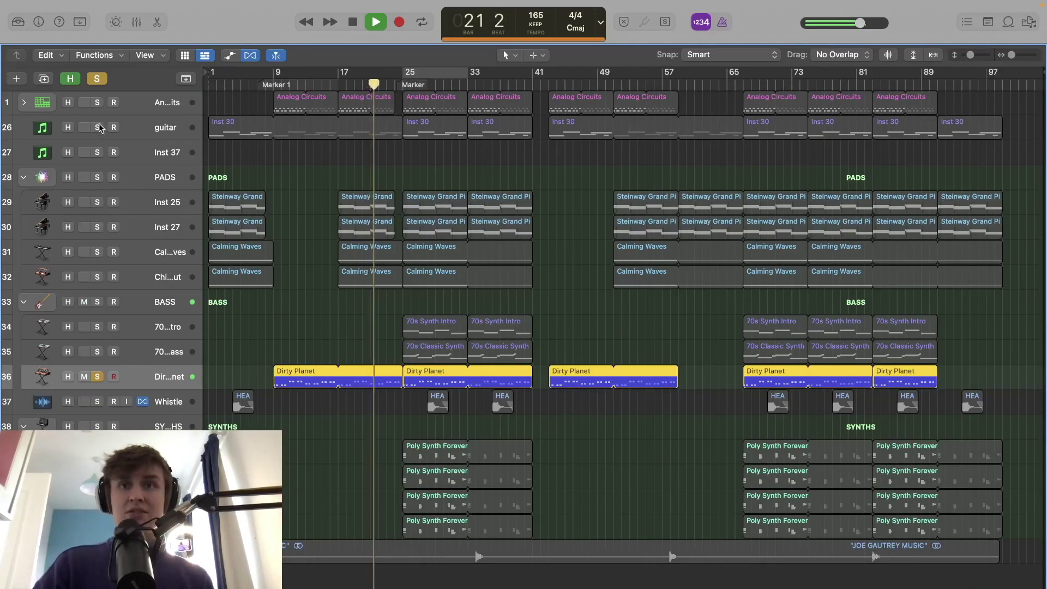
{"action": "left_click", "coordinate": [98, 127]}
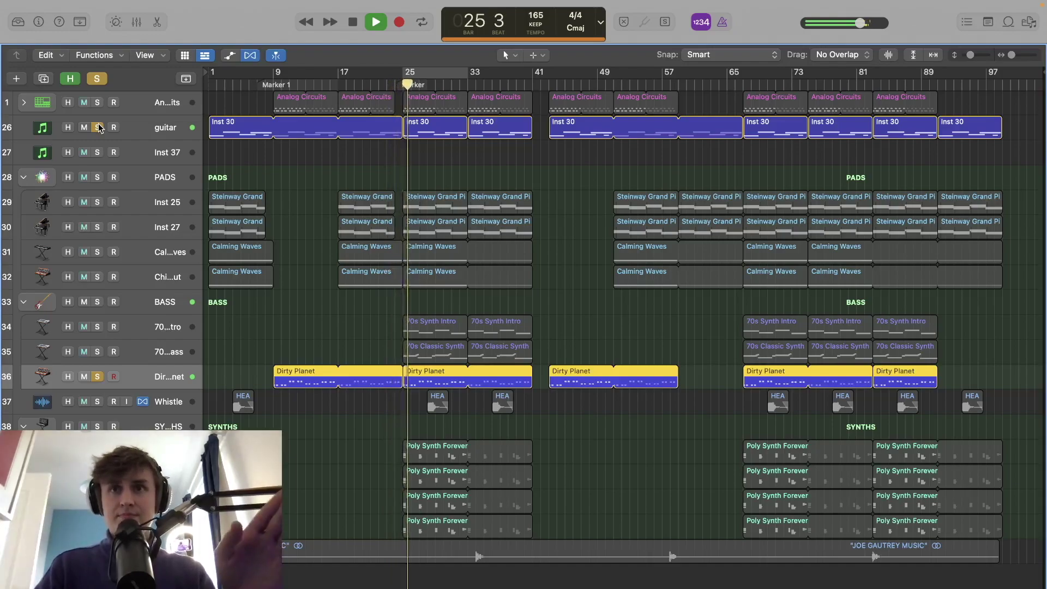
{"action": "key", "text": "space"}
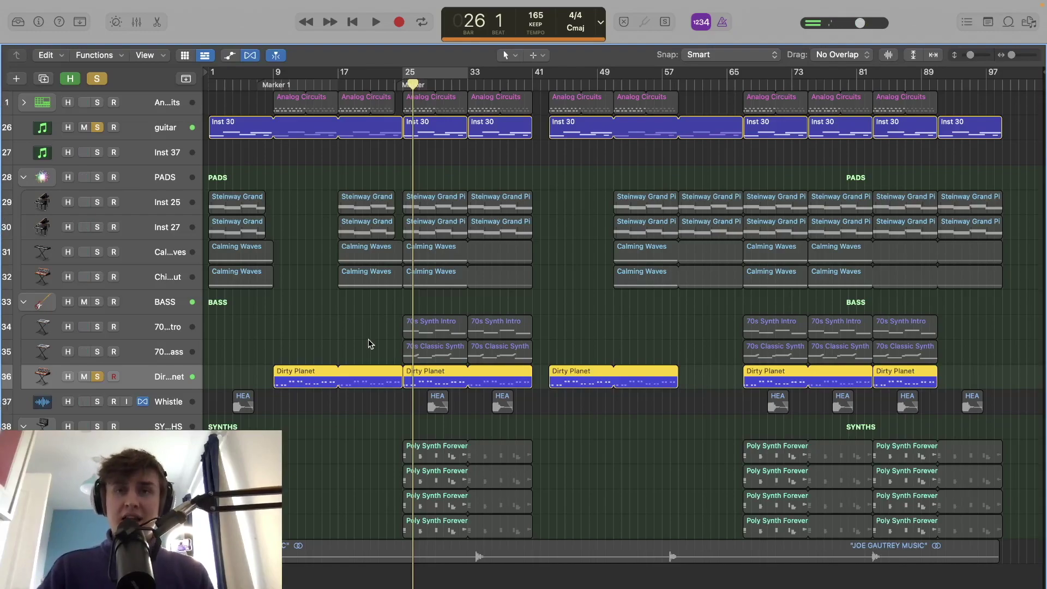
Solo 70s Synth Intro and 70s Classic Synth Bass, take Dirty Planet off solo, and set the playhead at bar 25.
{"action": "left_click", "coordinate": [97, 327]}
{"action": "left_click", "coordinate": [97, 351]}
{"action": "left_click", "coordinate": [98, 376]}
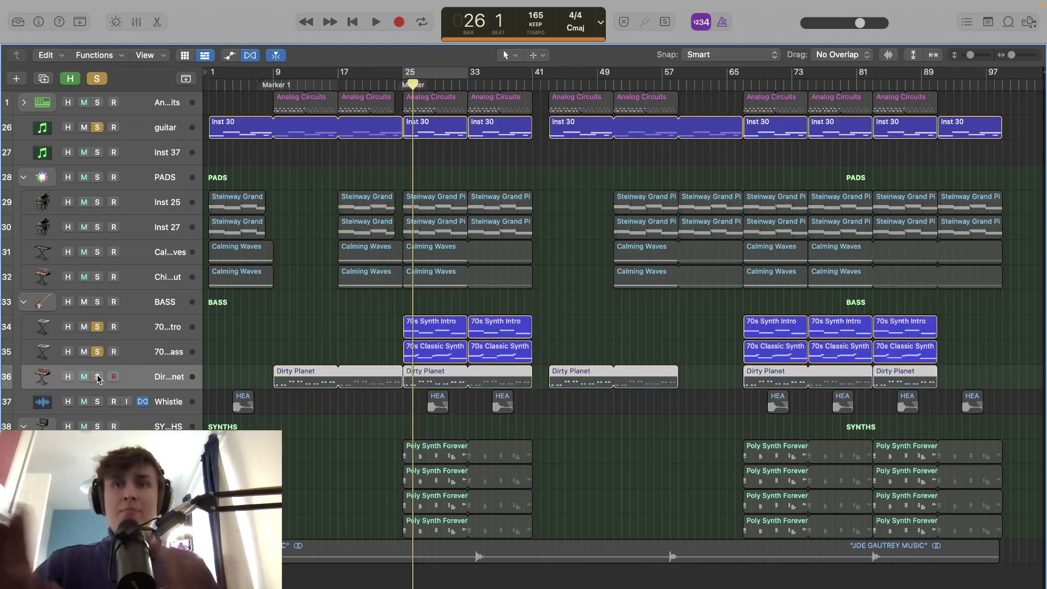
{"action": "left_click", "coordinate": [402, 83]}
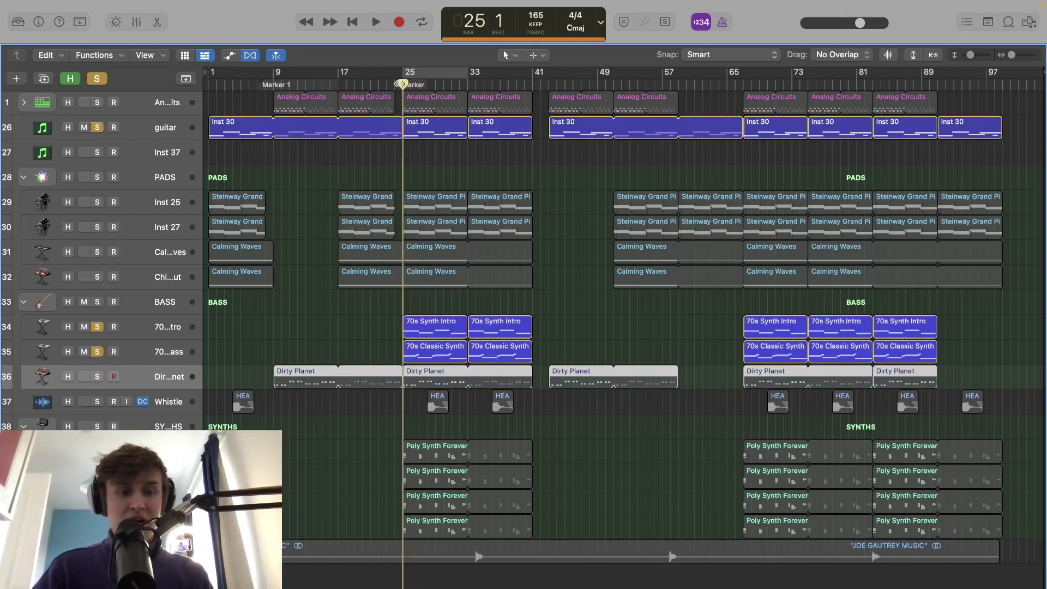
Show the Library and mixer for the 70s bass tracks and view the 70s Classic Synth Bass preset in its Alchemy instrument.
{"action": "left_click", "coordinate": [146, 334]}
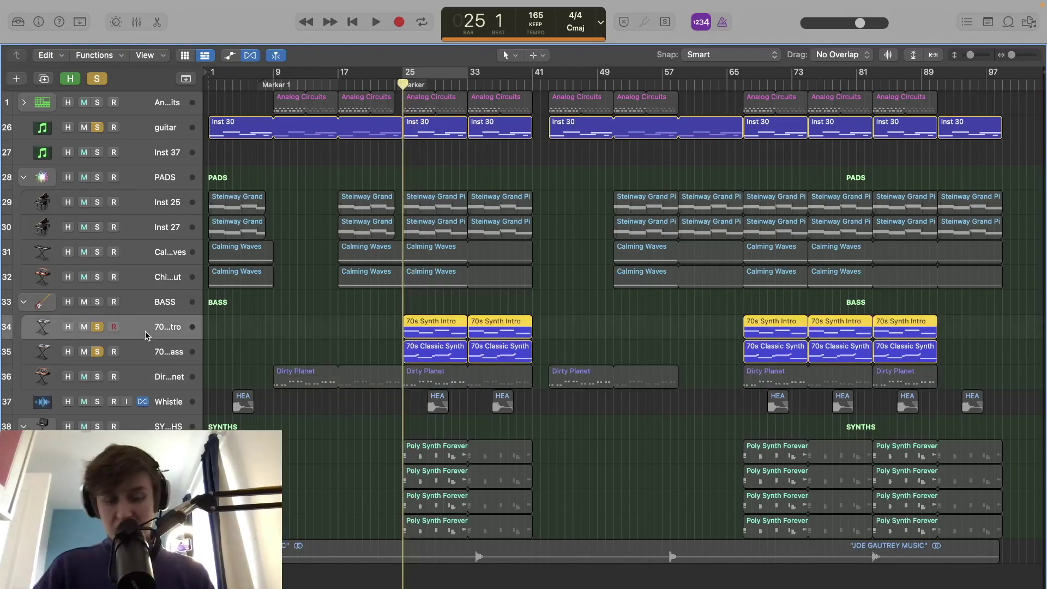
{"action": "left_click", "coordinate": [18, 22]}
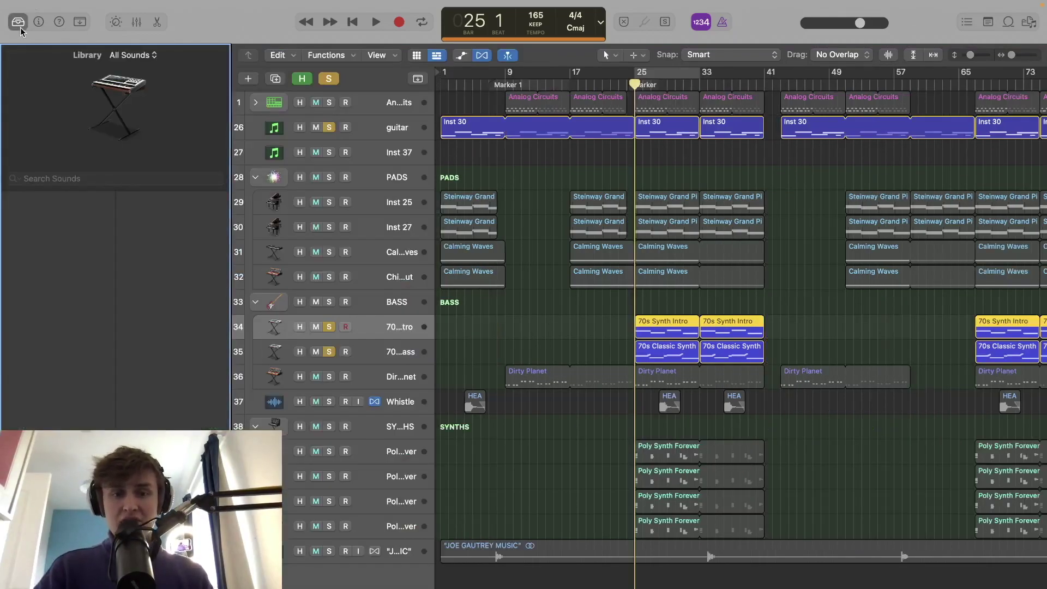
{"action": "left_click", "coordinate": [375, 350]}
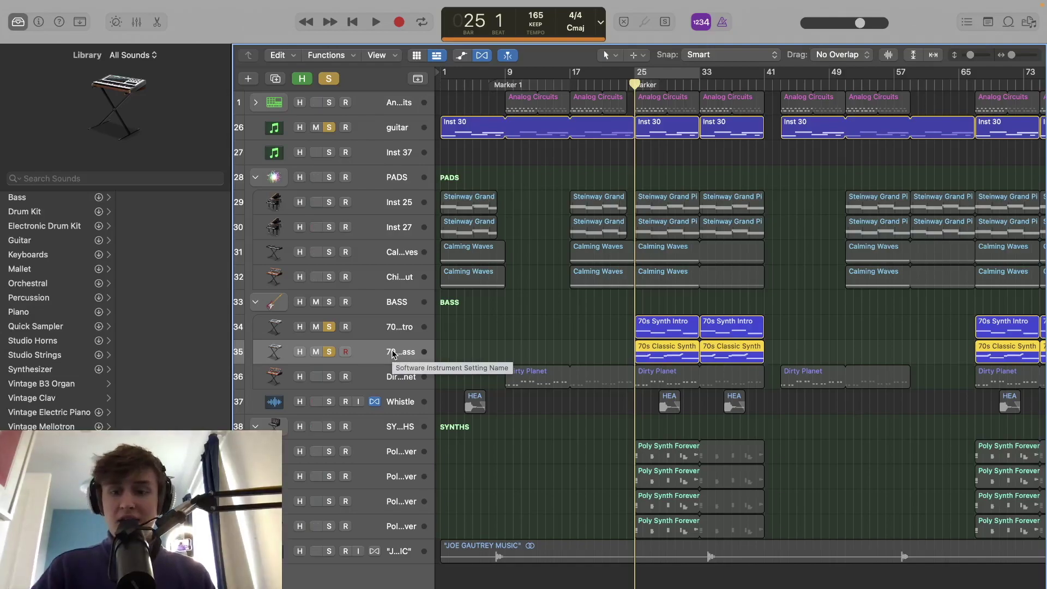
{"action": "key", "text": "x"}
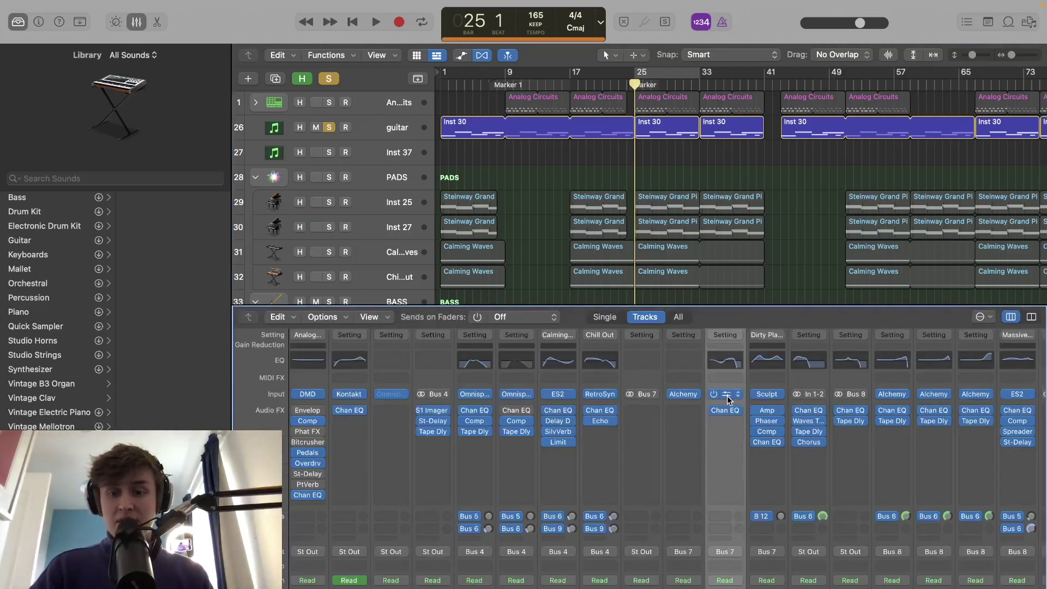
{"action": "left_click", "coordinate": [725, 392]}
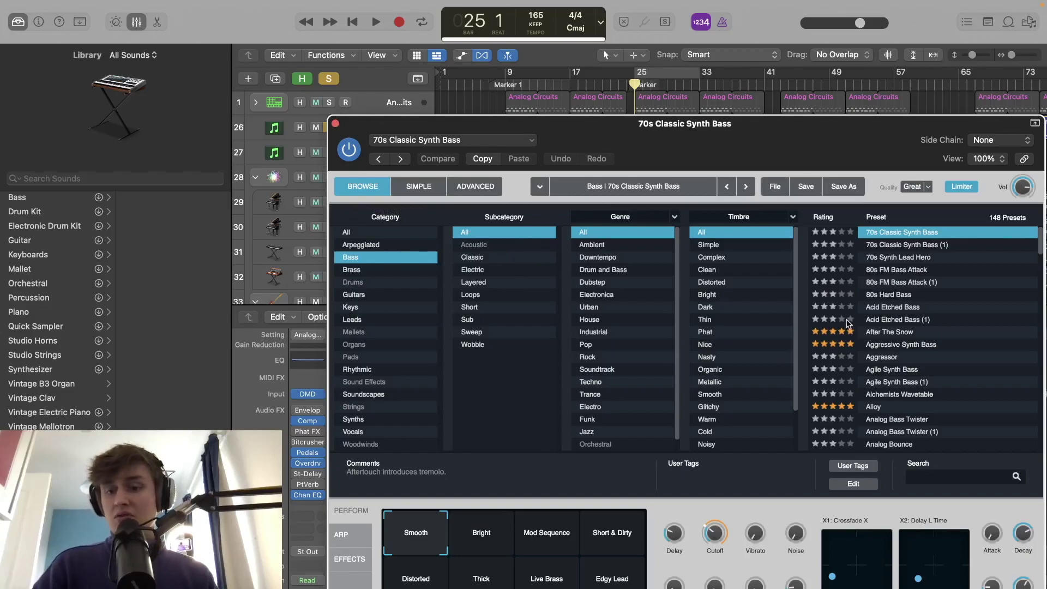
{"action": "left_click", "coordinate": [336, 126]}
Take 70s Synth Intro and the guitar off solo and play 70s Classic Synth Bass alone from bar 25.
{"action": "scroll", "coordinate": [573, 157], "scroll_direction": "down", "scroll_amount": 3}
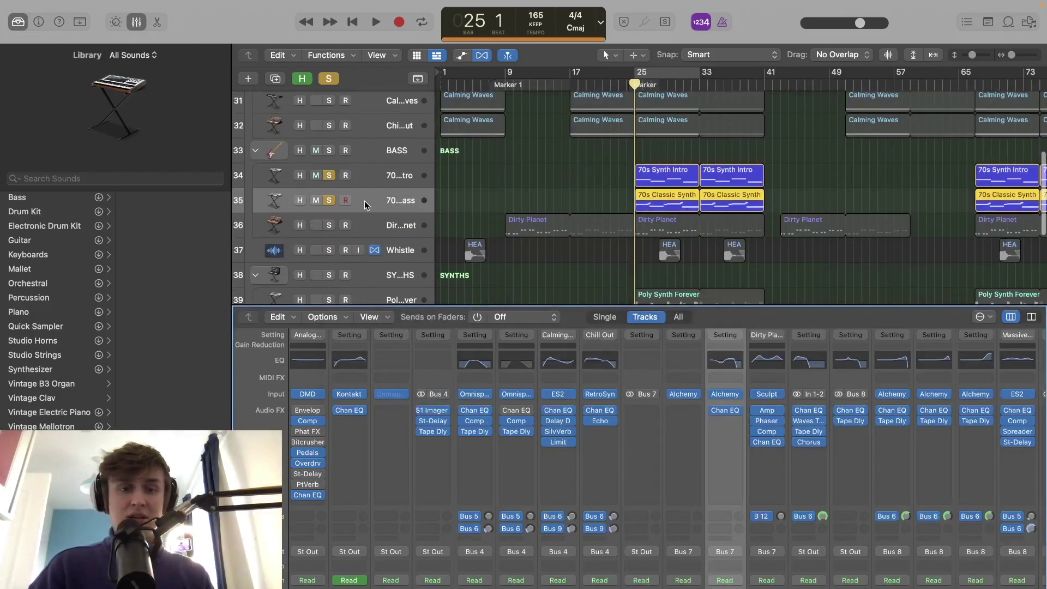
{"action": "left_click", "coordinate": [329, 175]}
{"action": "key", "text": "space"}
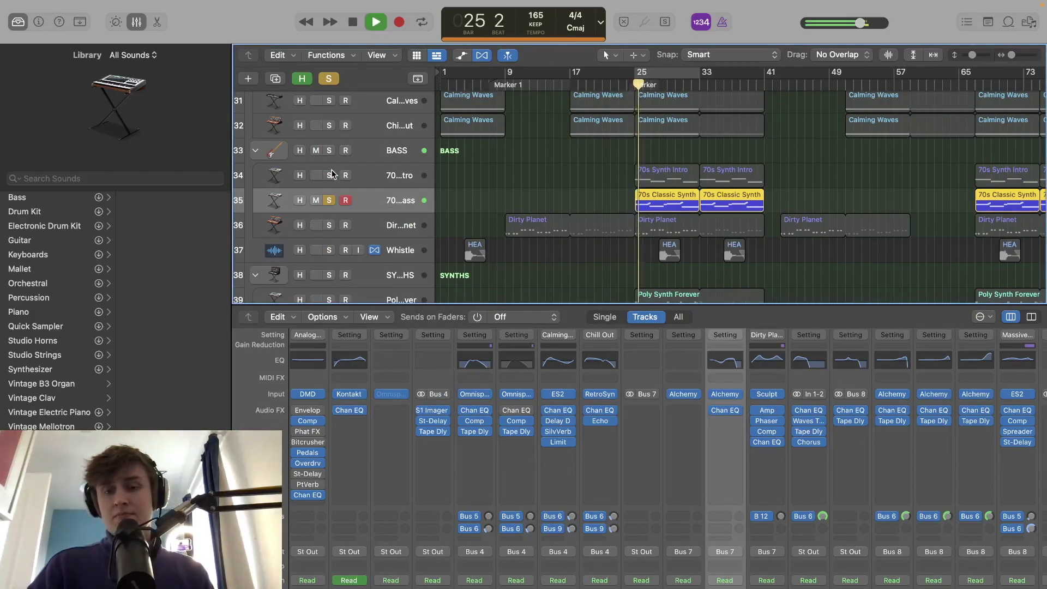
{"action": "scroll", "coordinate": [382, 194], "scroll_direction": "up", "scroll_amount": 5}
{"action": "scroll", "coordinate": [428, 197], "scroll_direction": "down", "scroll_amount": 5}
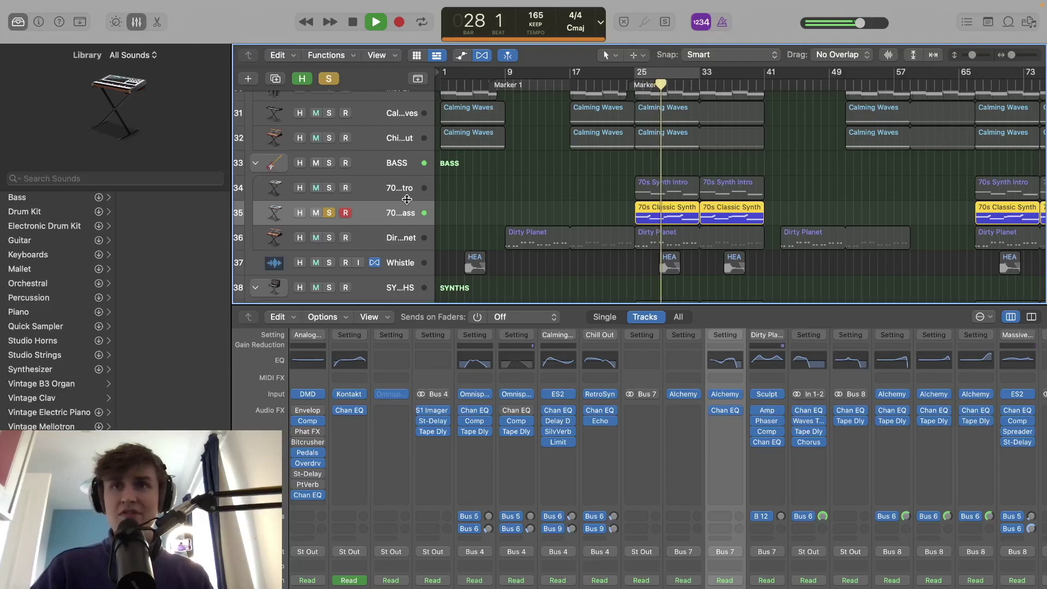
Swap the solo from 70s Classic Synth Bass to 70s Synth Intro, play it from just before bar 25, then stop.
{"action": "left_click", "coordinate": [329, 188]}
{"action": "left_click", "coordinate": [328, 213]}
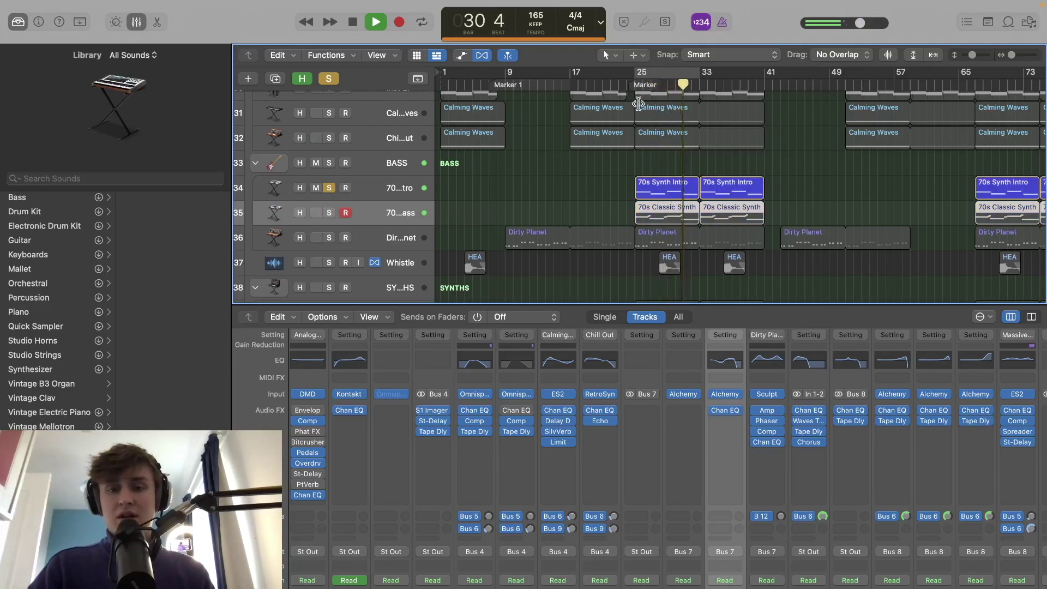
{"action": "left_click", "coordinate": [627, 88]}
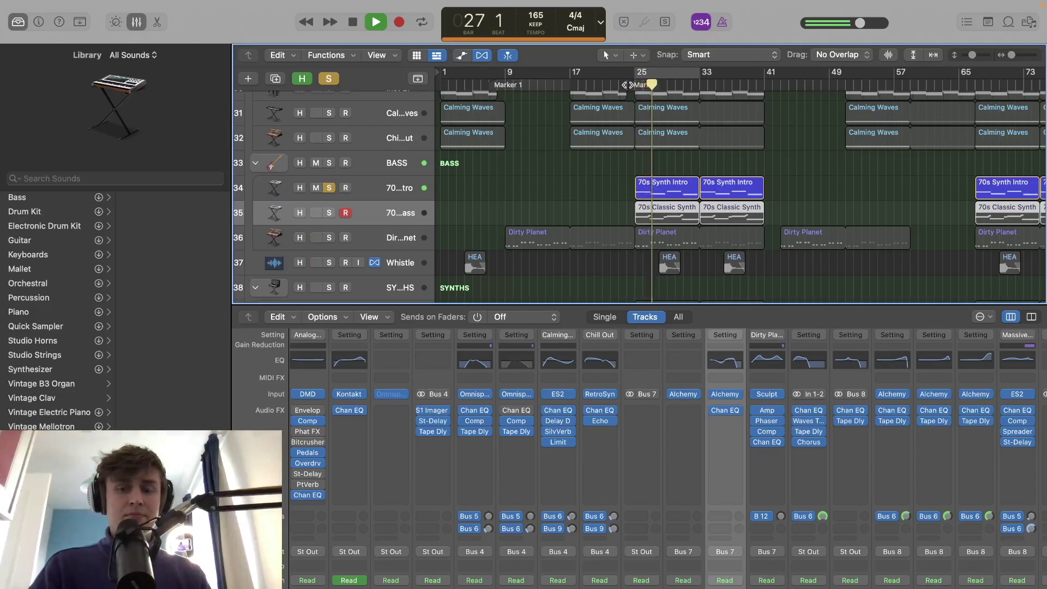
{"action": "key", "text": "space"}
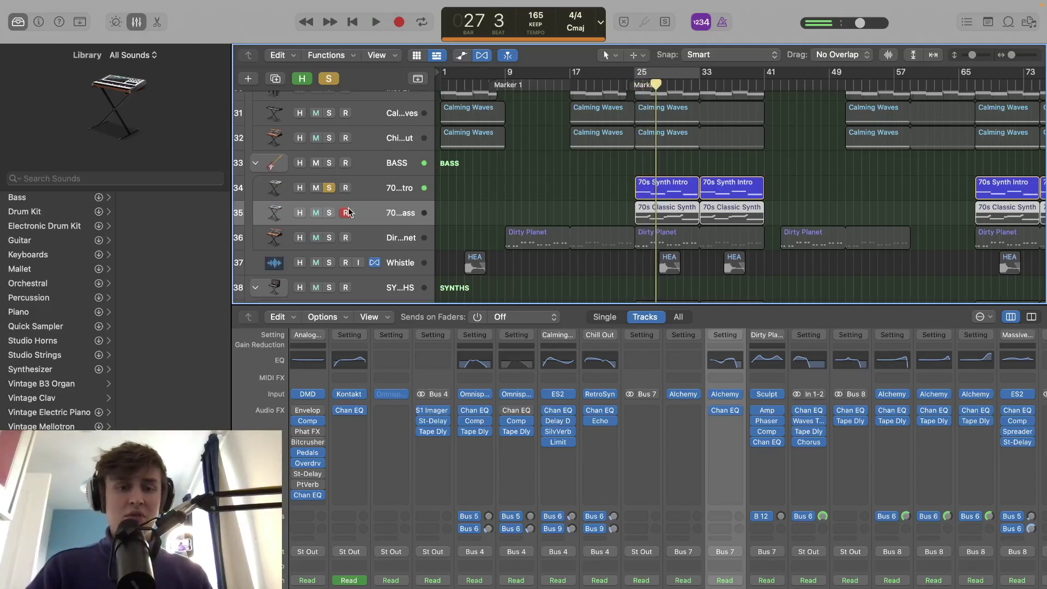
Solo Dirty Planet and both 70s bass tracks together, play them from bar 25, then stop playback.
{"action": "left_click", "coordinate": [330, 235]}
{"action": "left_click", "coordinate": [636, 85]}
{"action": "key", "text": "space"}
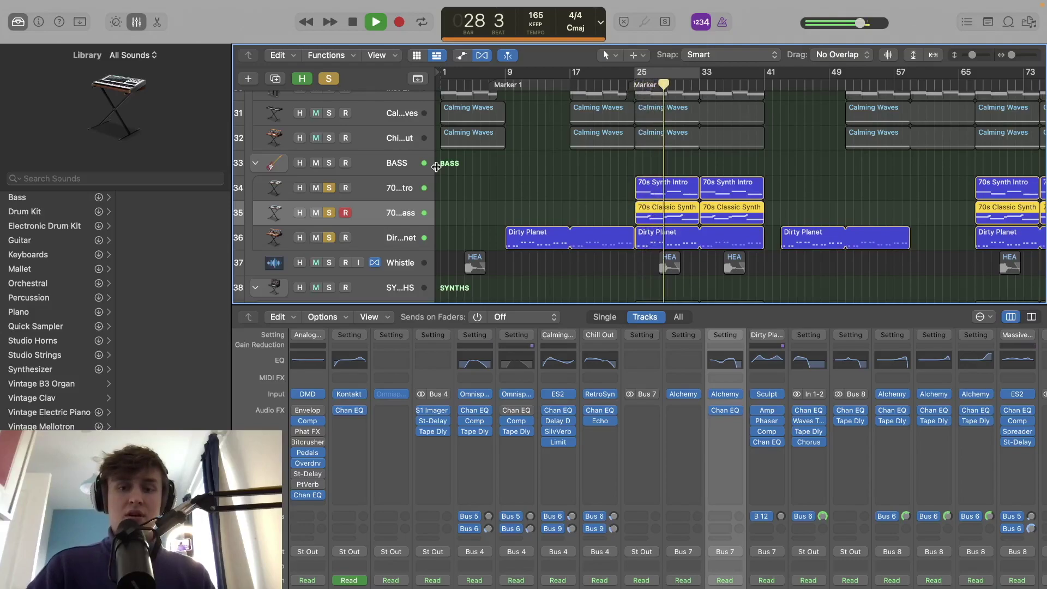
{"action": "key", "text": "space"}
Add the BASS stack, the PADS stack with all its tracks, Analog Circuits, guitar and Inst 37 to the solo.
{"action": "scroll", "coordinate": [436, 166], "scroll_direction": "up", "scroll_amount": 5}
{"action": "left_click_drag", "start_coordinate": [328, 266], "coordinate": [328, 142]}
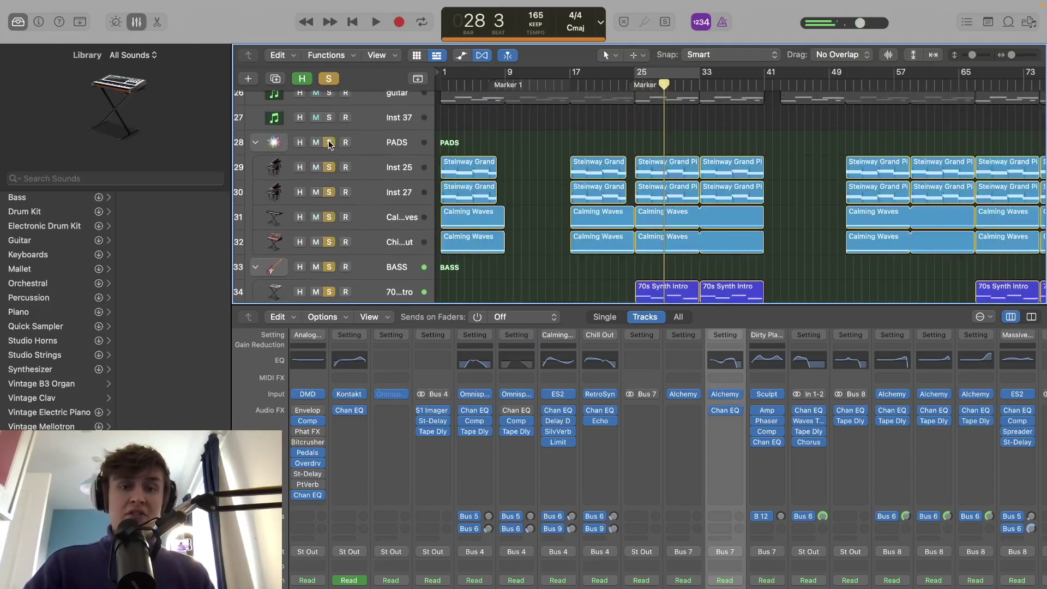
{"action": "scroll", "coordinate": [329, 143], "scroll_direction": "up", "scroll_amount": 2}
{"action": "left_click", "coordinate": [328, 102]}
{"action": "left_click_drag", "start_coordinate": [328, 107], "coordinate": [328, 152]}
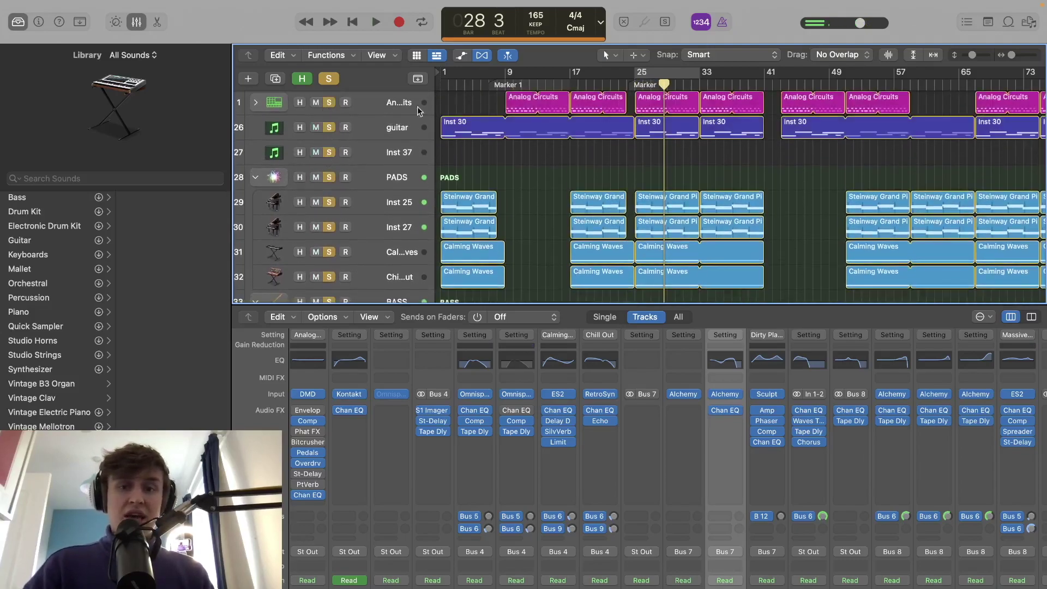
Play the soloed drums, guitar, pads and bass together from bar 25, then stop playback.
{"action": "left_click", "coordinate": [635, 87]}
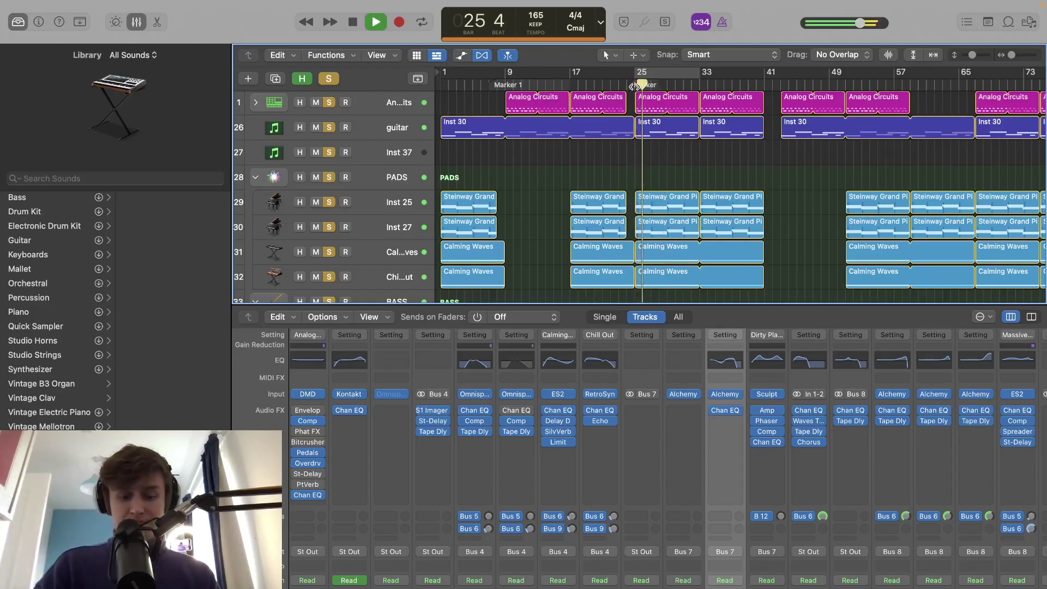
{"action": "scroll", "coordinate": [730, 148], "scroll_direction": "down", "scroll_amount": 5}
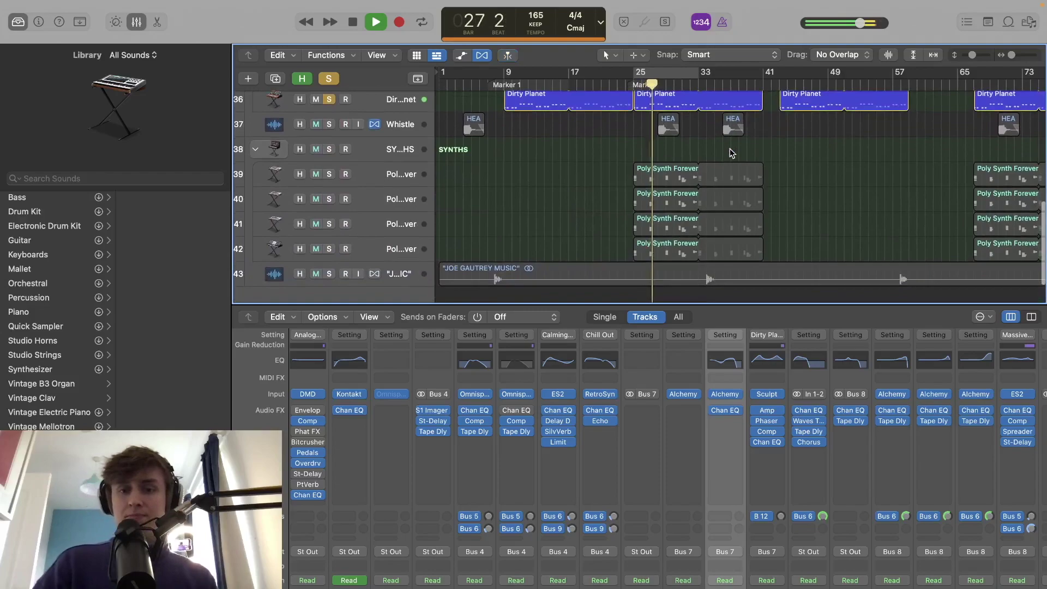
{"action": "scroll", "coordinate": [729, 148], "scroll_direction": "up", "scroll_amount": 3}
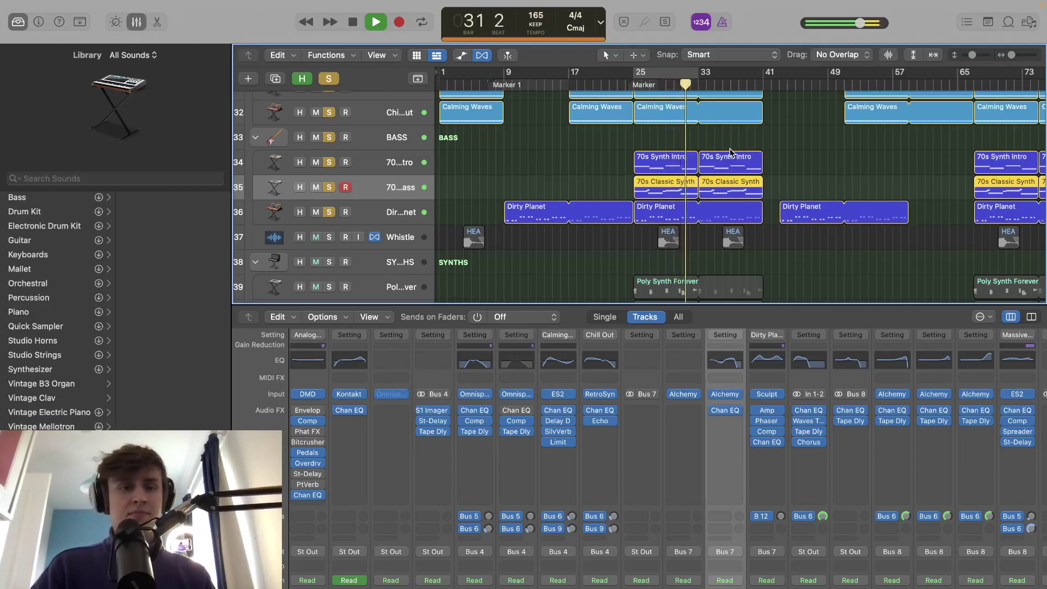
{"action": "key", "text": "space"}
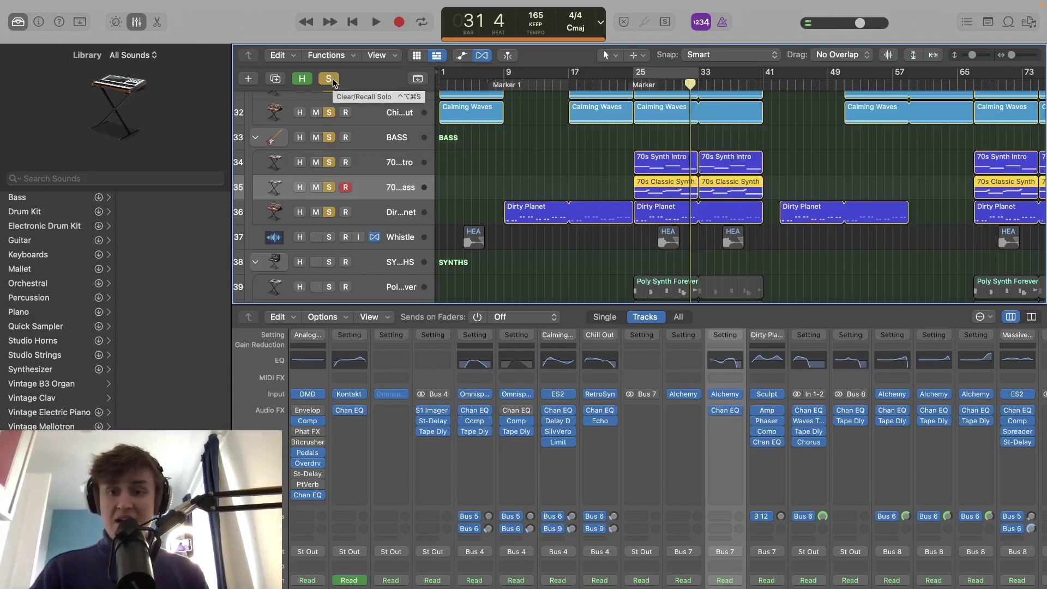
Hide the mixer, clear all solos, and solo only the SYNTHS stack with its four Poly Synth Forever tracks.
{"action": "key", "text": "x"}
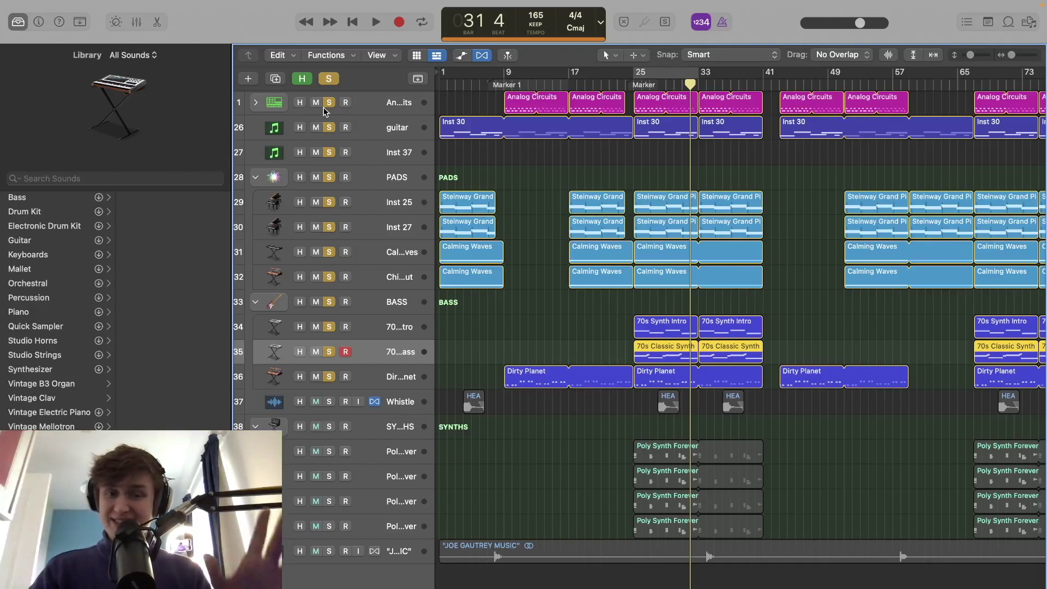
{"action": "left_click", "coordinate": [328, 80]}
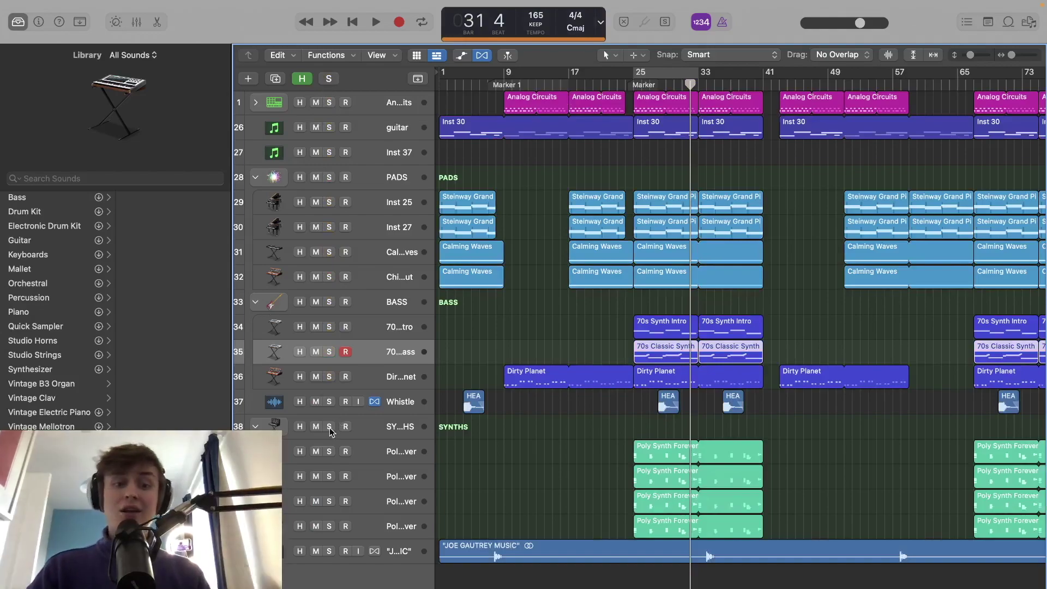
{"action": "left_click", "coordinate": [337, 526]}
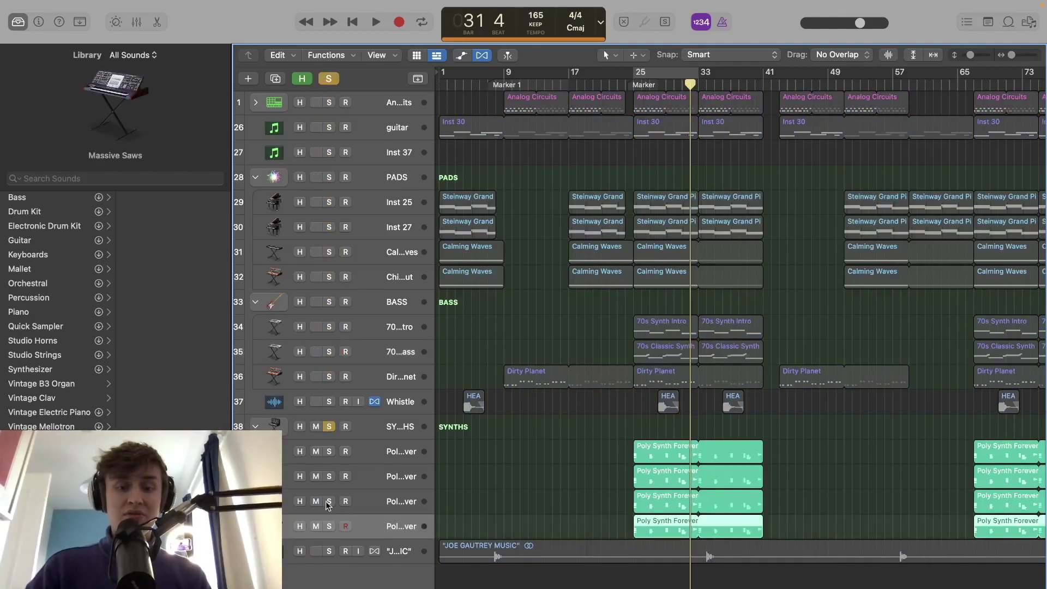
{"action": "left_click", "coordinate": [329, 451]}
{"action": "left_click_drag", "start_coordinate": [330, 457], "coordinate": [329, 547]}
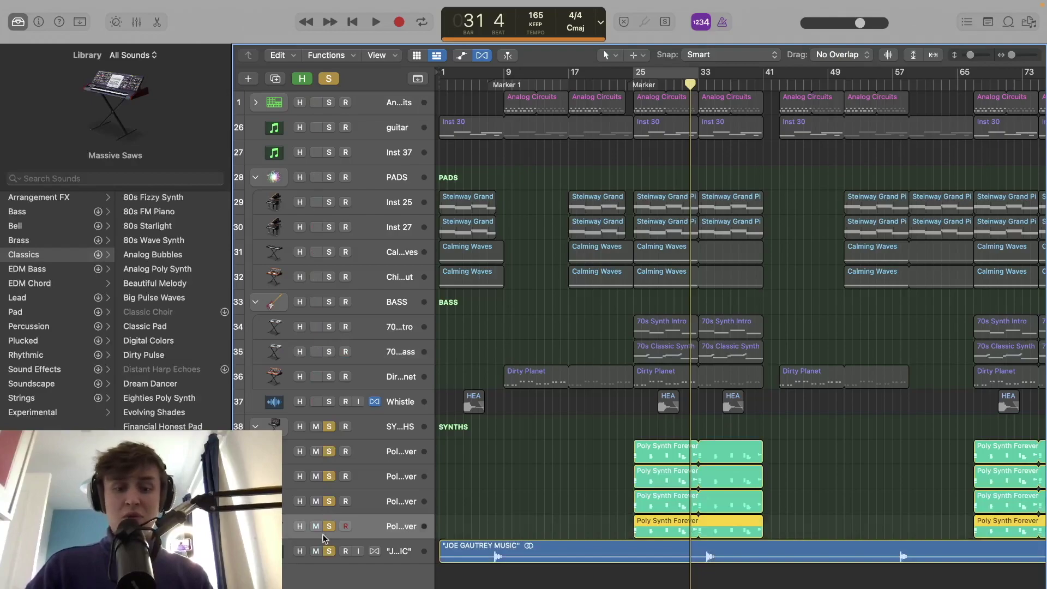
{"action": "left_click", "coordinate": [329, 550]}
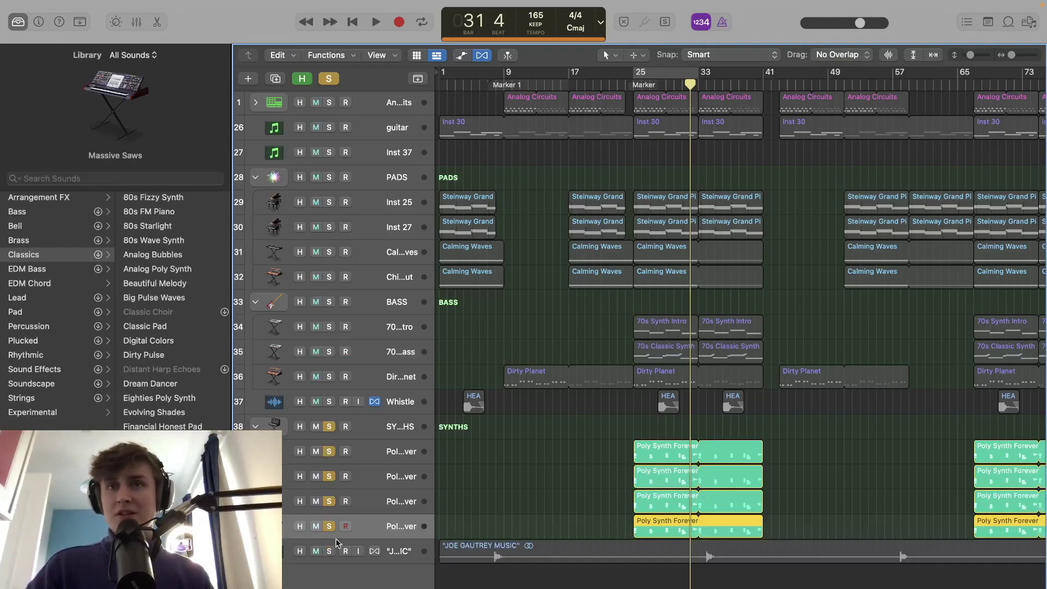
Play the soloed Poly Synth Forever tracks from bar 24 with their regions zoomed to fit.
{"action": "left_click", "coordinate": [627, 85]}
{"action": "key", "text": "z"}
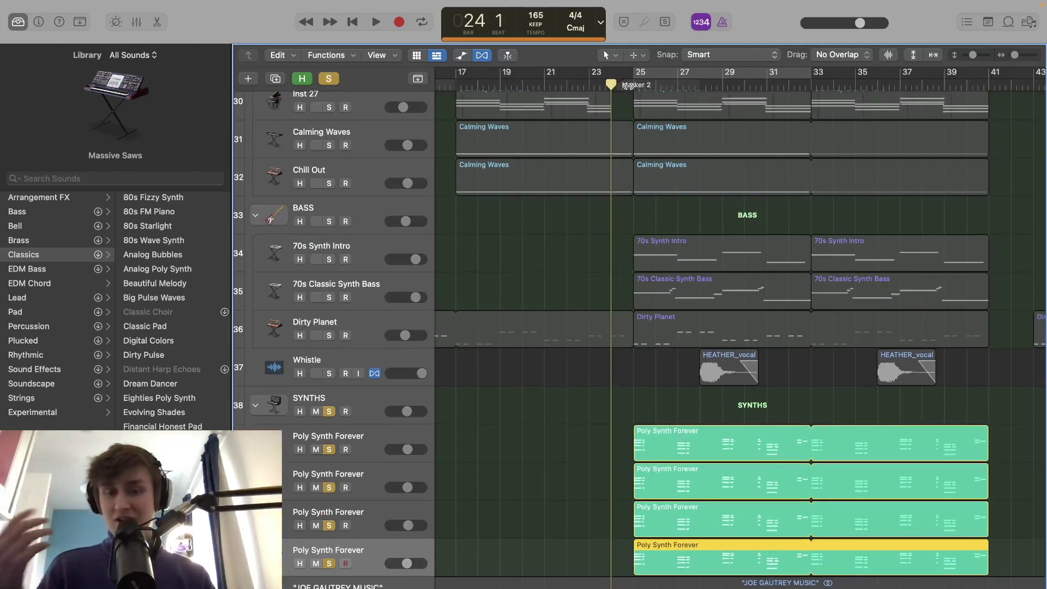
{"action": "key", "text": "space"}
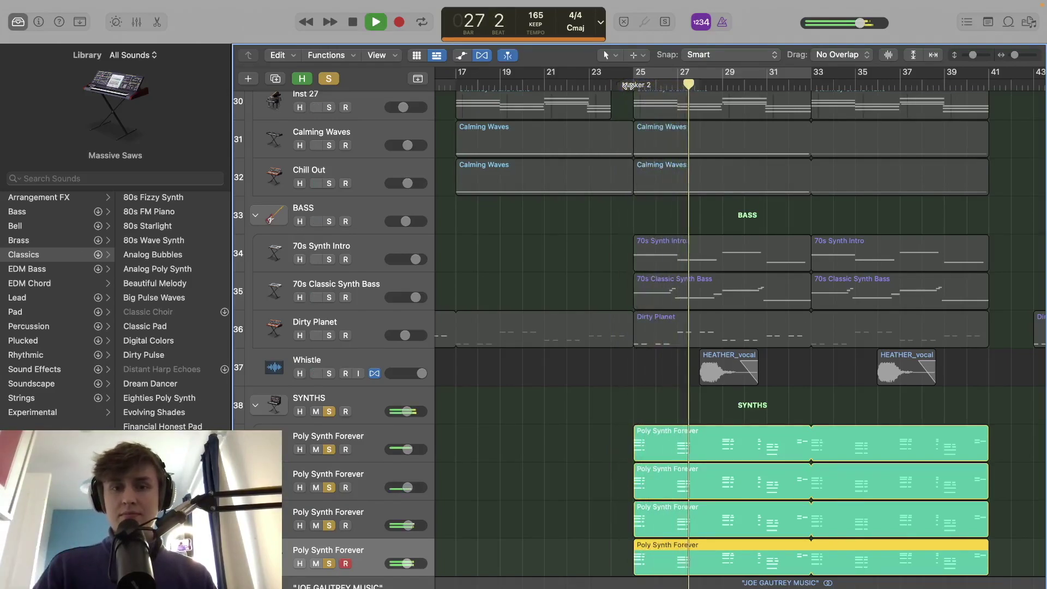
Stop playback and inspect the Alchemy instruments of the first two Poly Synth Forever tracks in the mixer.
{"action": "key", "text": "space"}
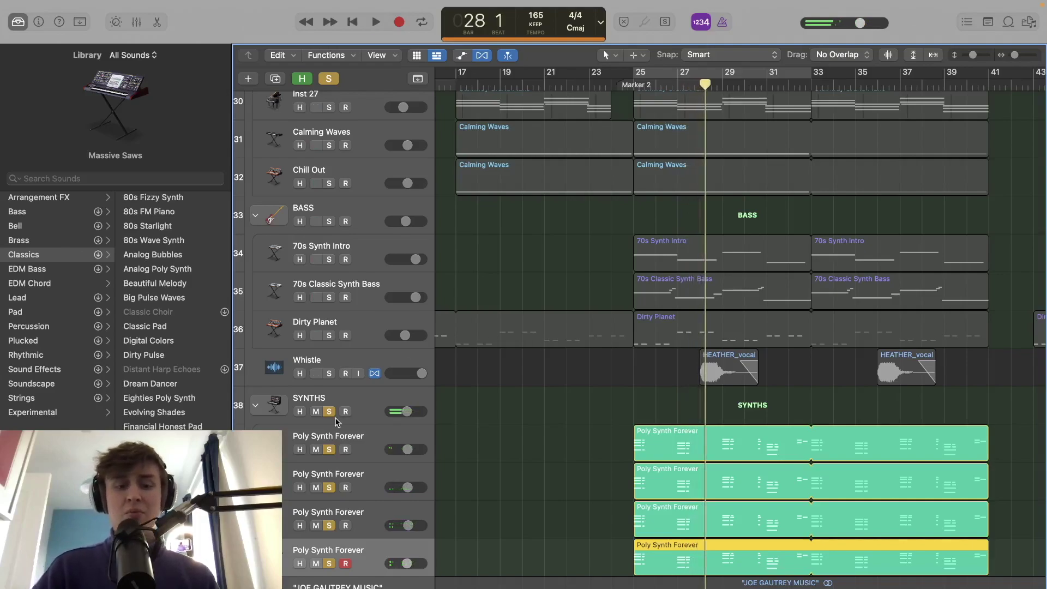
{"action": "left_click", "coordinate": [380, 437]}
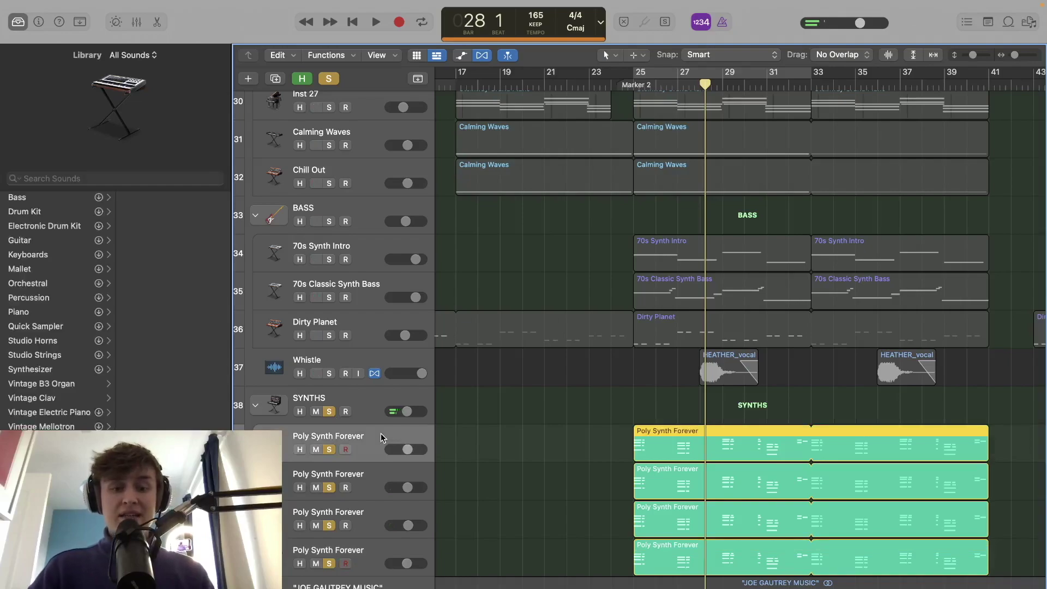
{"action": "key", "text": "x"}
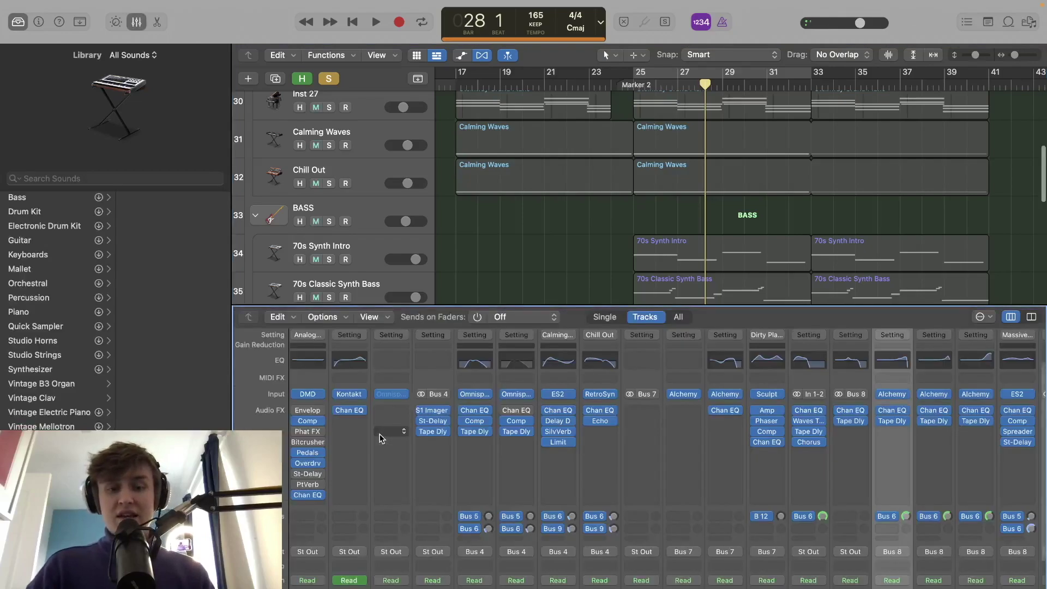
{"action": "left_click", "coordinate": [893, 394]}
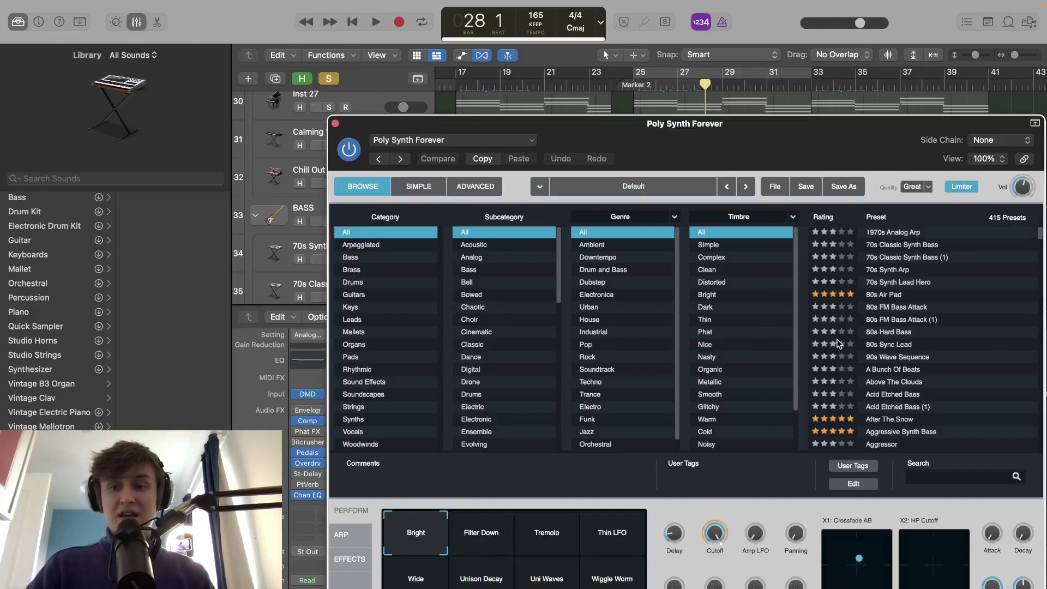
{"action": "left_click", "coordinate": [335, 124]}
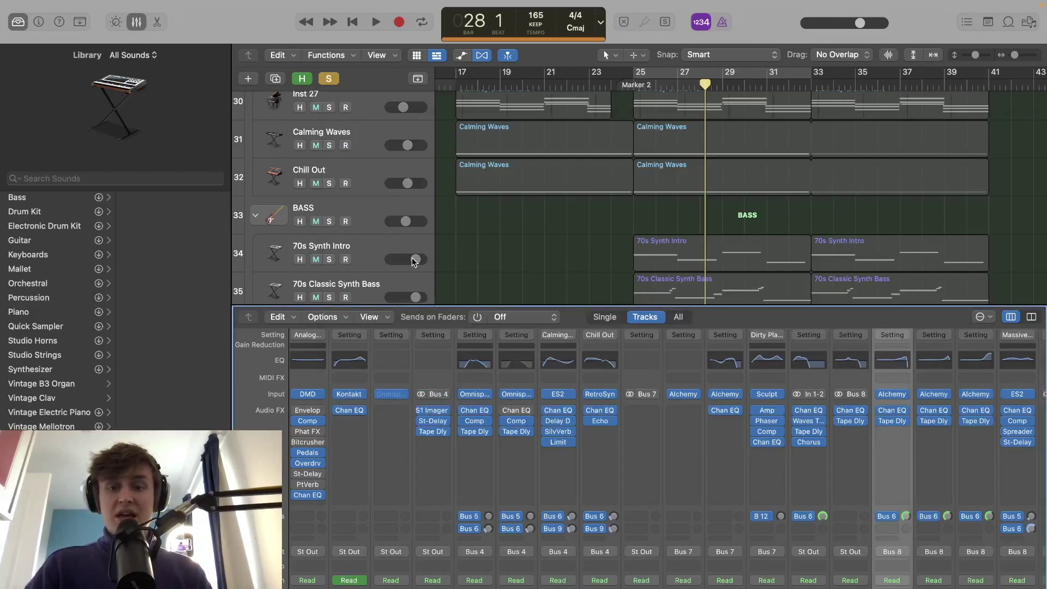
{"action": "left_click", "coordinate": [934, 395]}
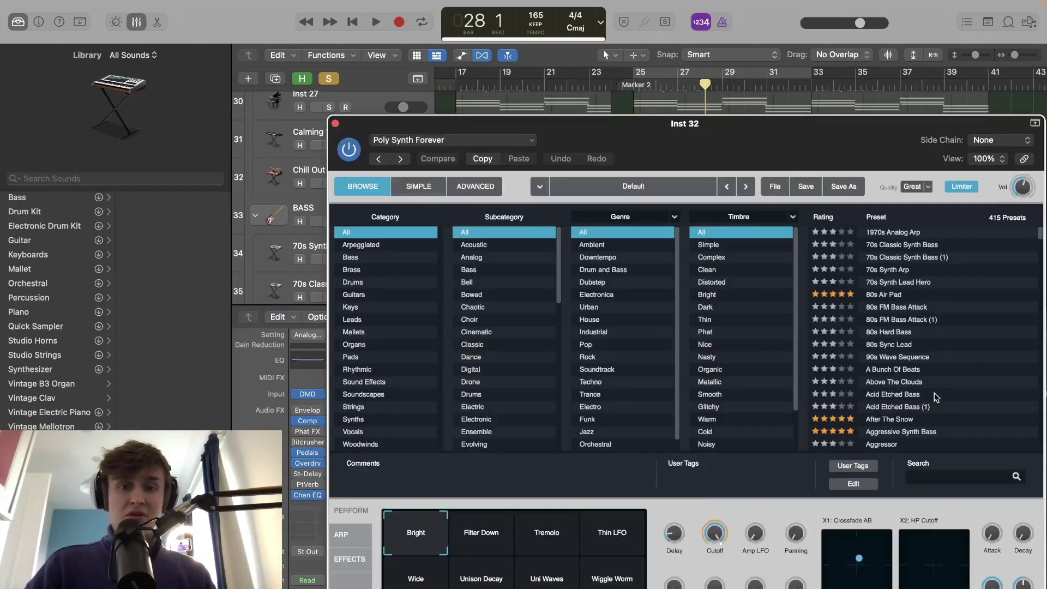
{"action": "left_click", "coordinate": [335, 124]}
{"action": "left_click", "coordinate": [137, 24]}
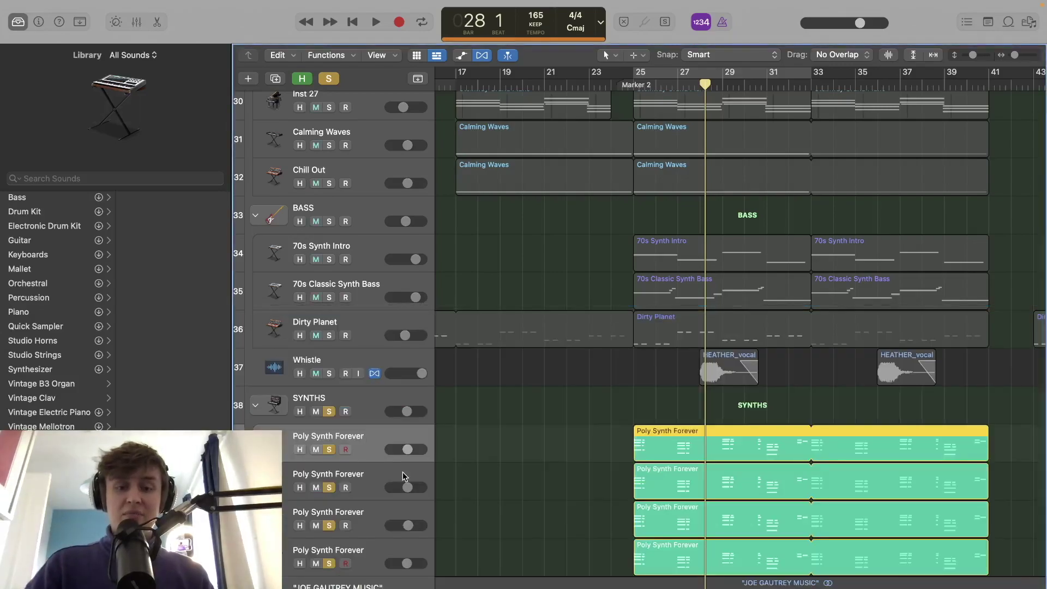
Play the soloed Poly Synth Forever tracks again from bar 25, then stop playback.
{"action": "scroll", "coordinate": [402, 472], "scroll_direction": "down", "scroll_amount": 1}
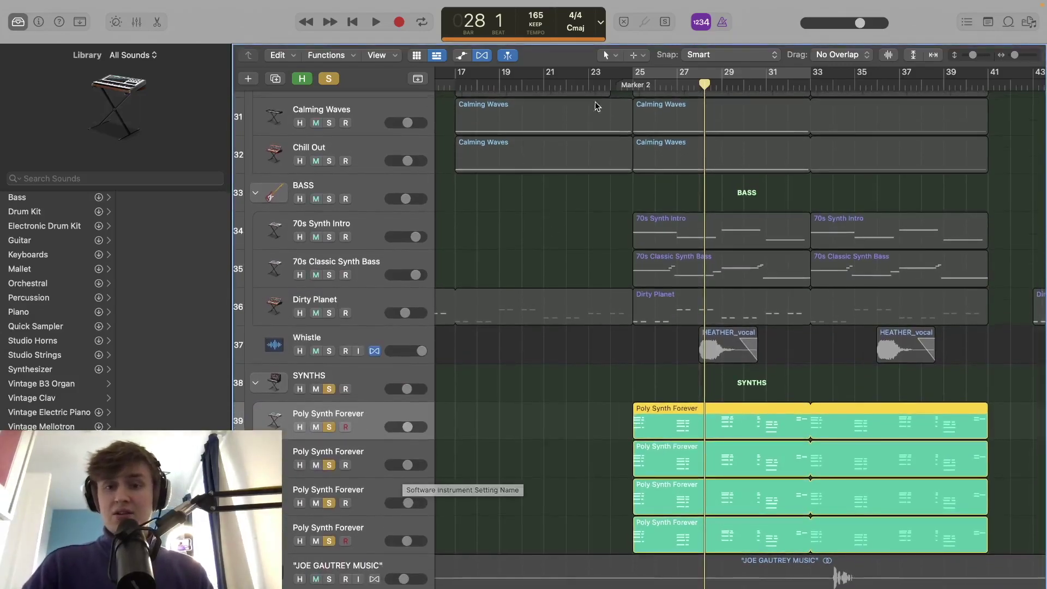
{"action": "left_click", "coordinate": [632, 84]}
{"action": "key", "text": "space"}
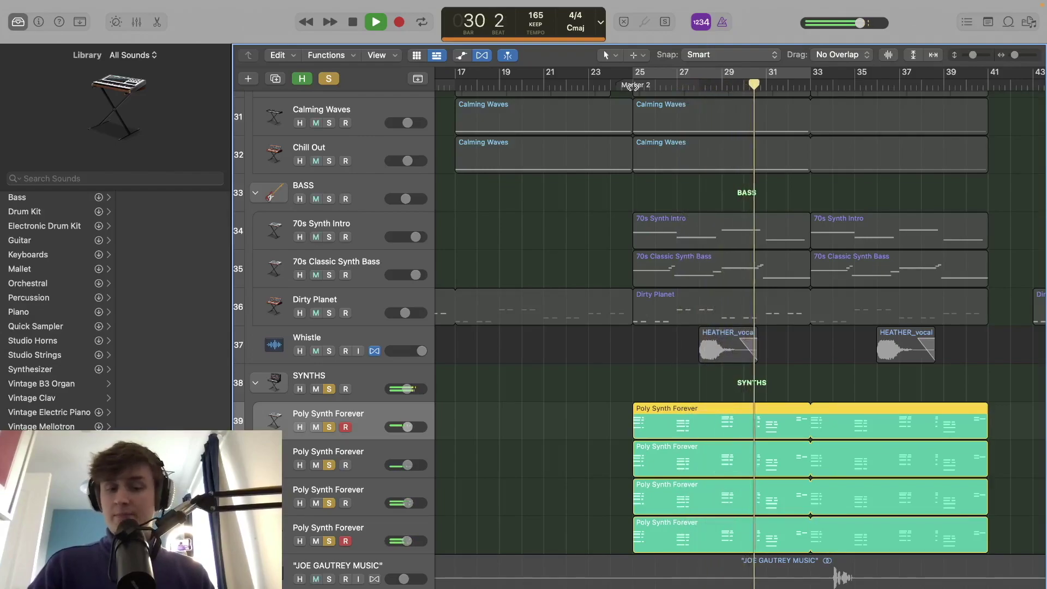
{"action": "key", "text": "space"}
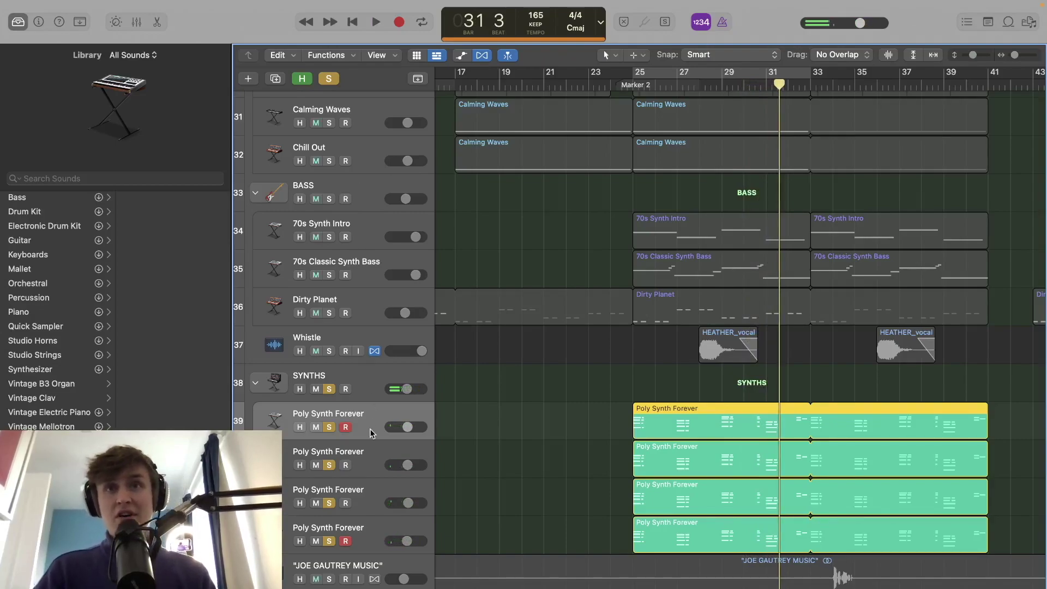
Show the SYNTHS stack in the mixer and inspect the Space Designer reverb on the Bus 6 aux.
{"action": "left_click", "coordinate": [360, 380]}
{"action": "key", "text": "x"}
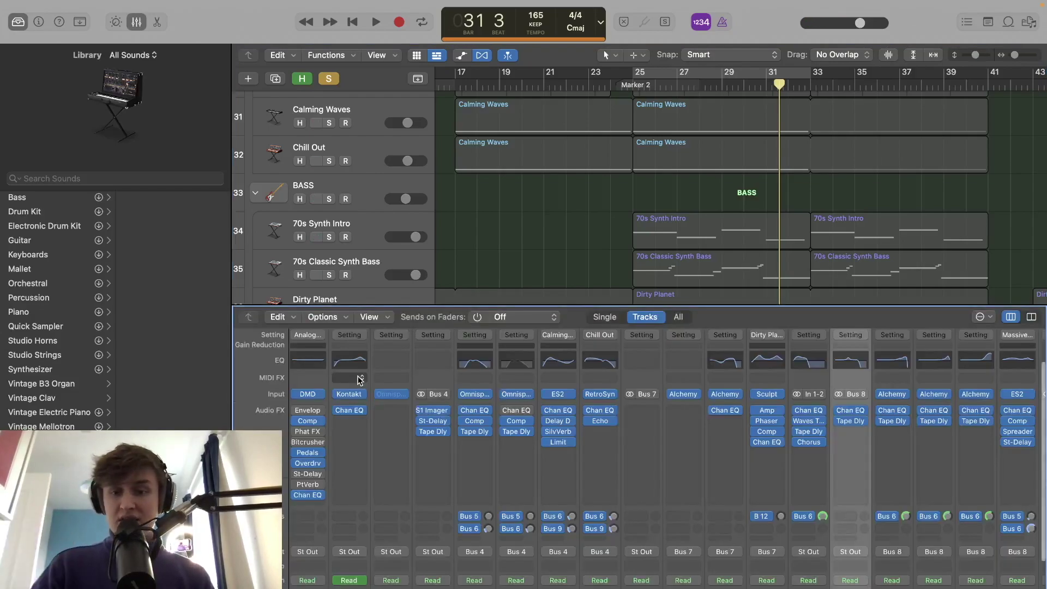
{"action": "scroll", "coordinate": [711, 523], "scroll_direction": "right", "scroll_amount": 3}
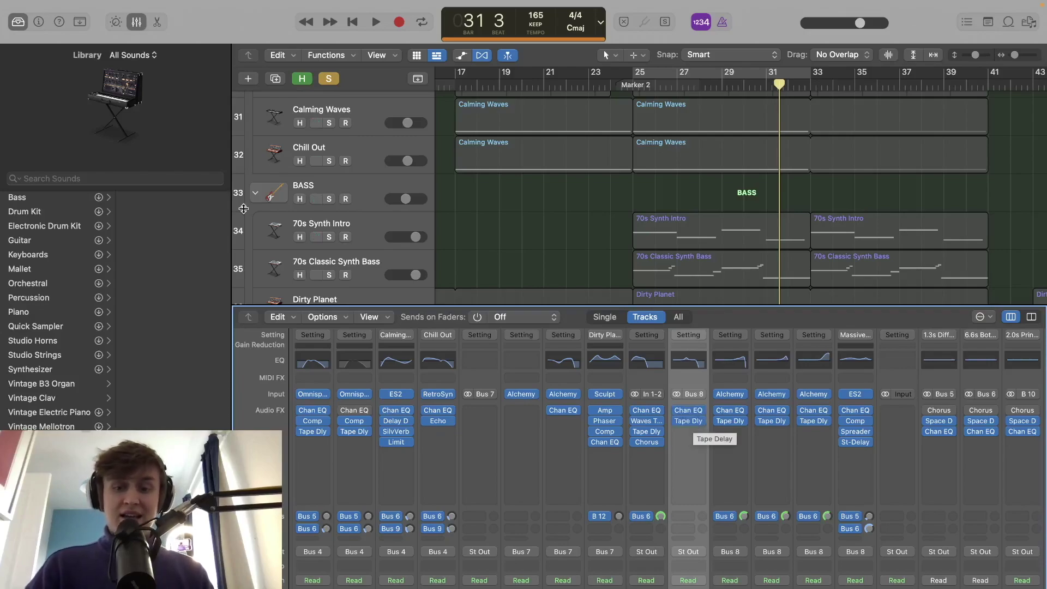
{"action": "scroll", "coordinate": [828, 562], "scroll_direction": "right", "scroll_amount": 6}
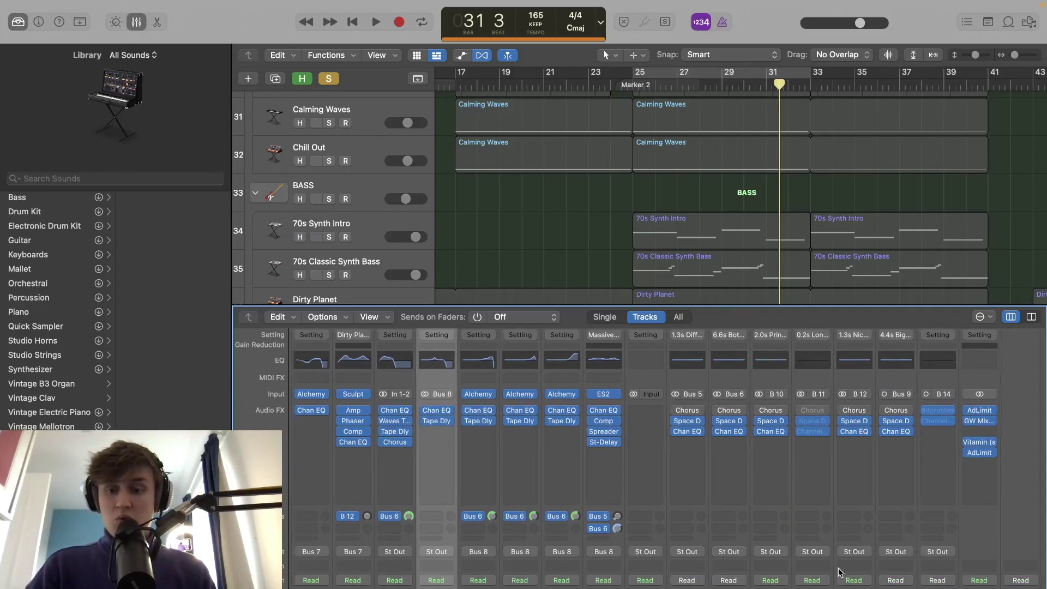
{"action": "left_click", "coordinate": [736, 422]}
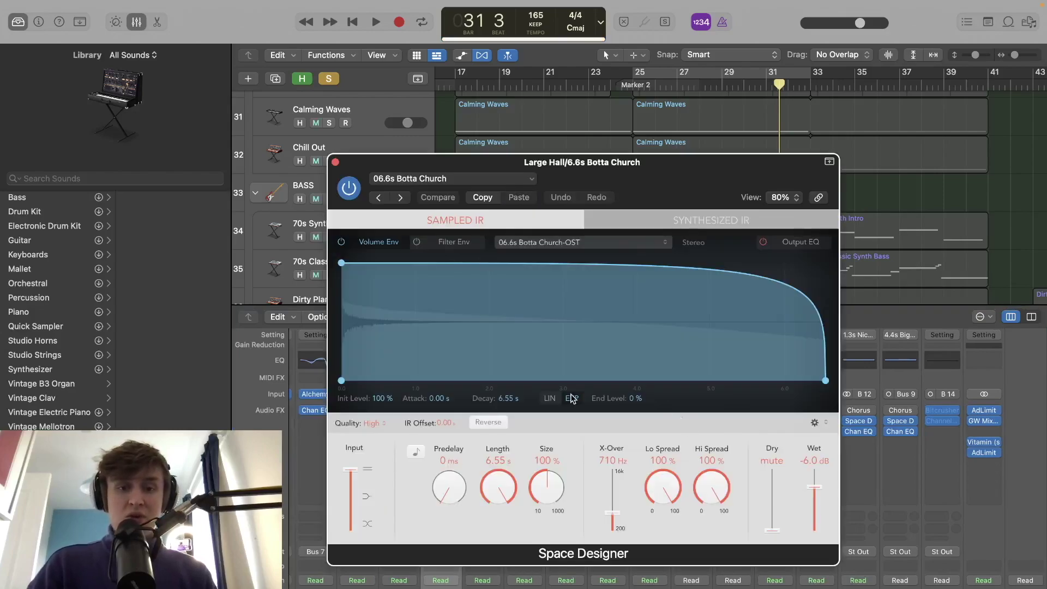
{"action": "left_click", "coordinate": [334, 163]}
{"action": "key", "text": "x"}
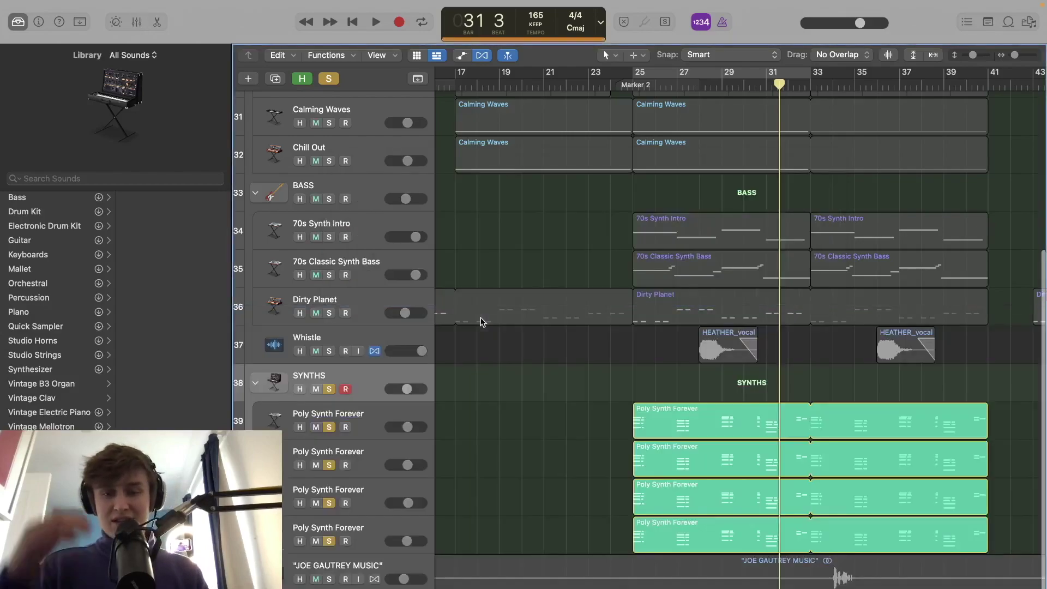
Remove the solo from the SYNTHS stack and its four Poly Synth Forever tracks.
{"action": "key", "text": "super+Up"}
{"action": "key", "text": "super+Up"}
{"action": "key", "text": "super+Up"}
{"action": "key", "text": "super+Up"}
{"action": "key", "text": "super+Up"}
{"action": "key", "text": "super+Up"}
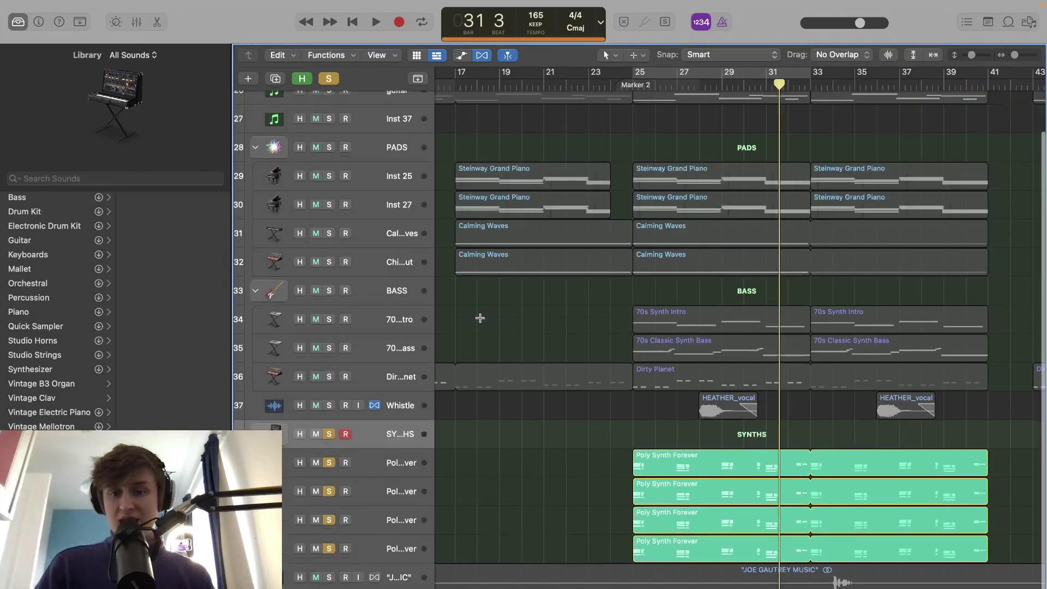
{"action": "left_click_drag", "start_coordinate": [328, 377], "coordinate": [328, 463]}
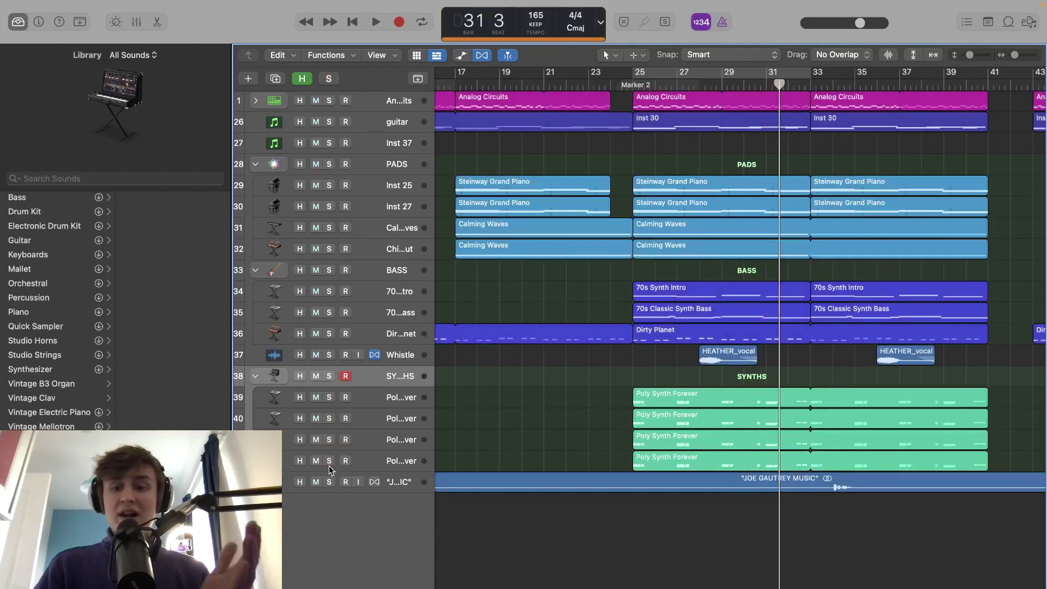
Select the Whistle track and enlarge its HEATHER_vocal regions in the arrangement.
{"action": "left_click", "coordinate": [399, 361]}
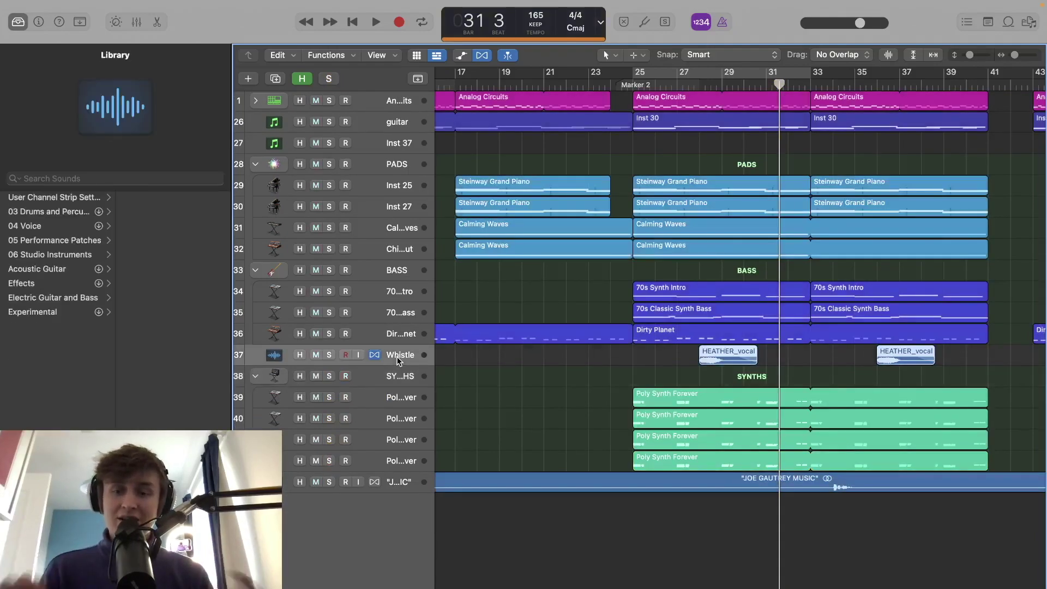
{"action": "key", "text": "super+Down"}
{"action": "key", "text": "super+Down"}
{"action": "key", "text": "super+Down"}
{"action": "key", "text": "super+Down"}
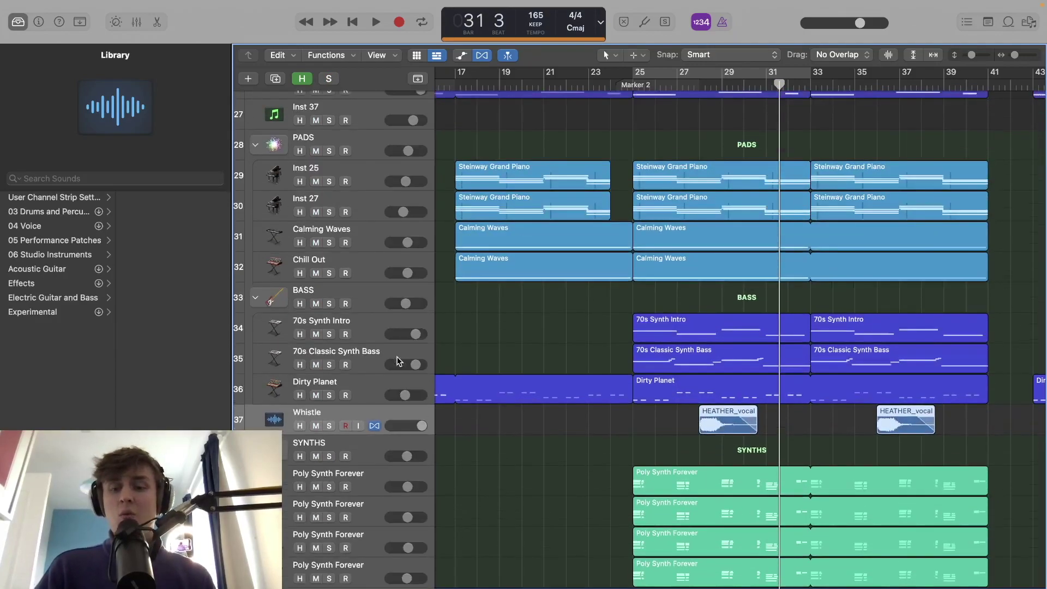
{"action": "key", "text": "super+Down"}
{"action": "key", "text": "super+Down"}
{"action": "key", "text": "super+Down"}
{"action": "key", "text": "super+Down"}
{"action": "key", "text": "super+Right"}
{"action": "key", "text": "super+Right"}
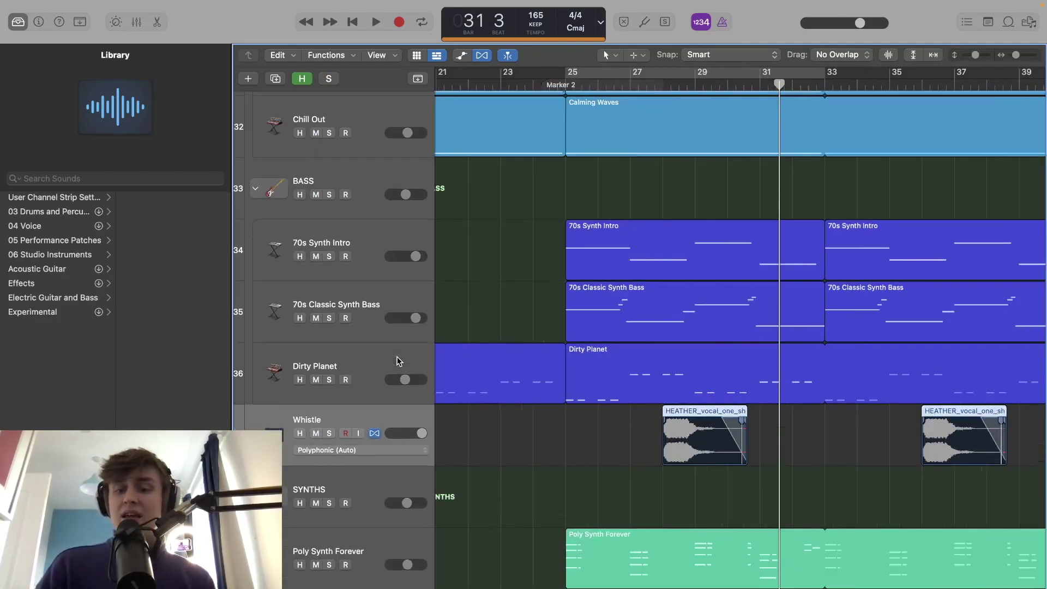
Bypass the Whistle track's audio effects in the mixer and play the mix from bar 27, then stop.
{"action": "left_click", "coordinate": [648, 85]}
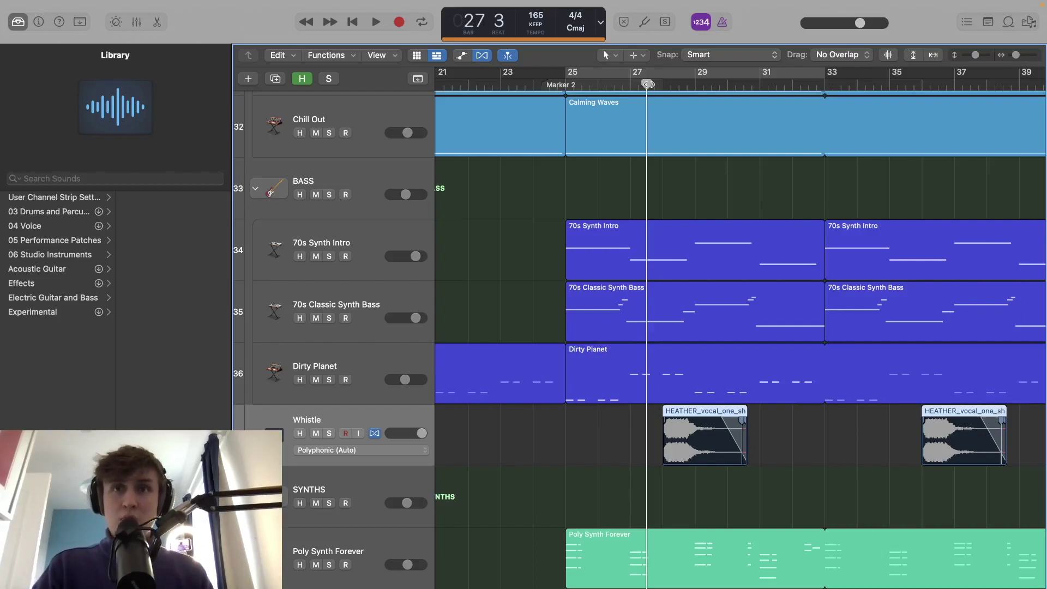
{"action": "key", "text": "x"}
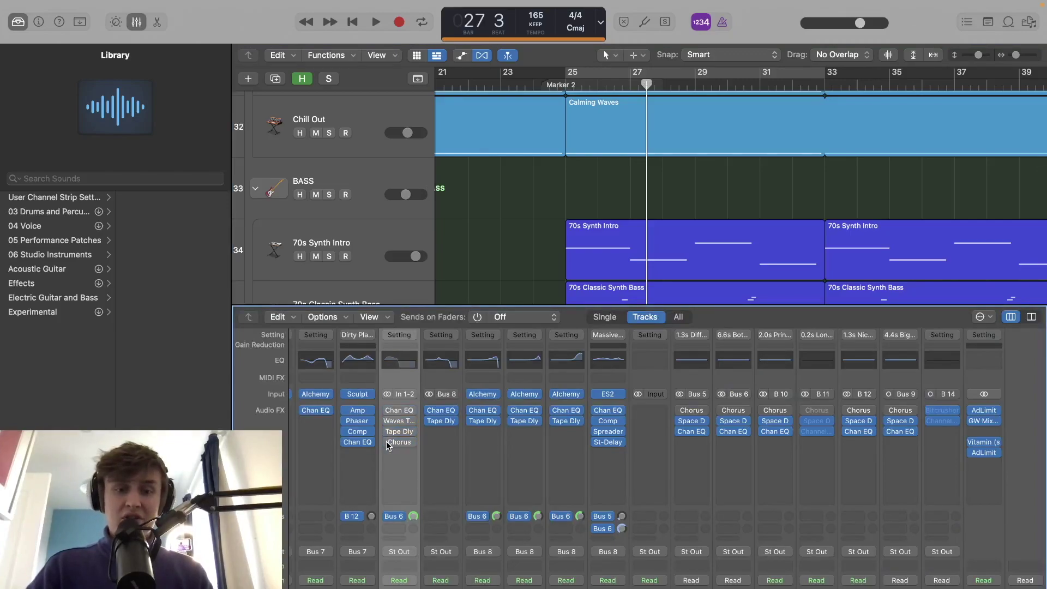
{"action": "scroll", "coordinate": [525, 285], "scroll_direction": "down", "scroll_amount": 10}
{"action": "key", "text": "space"}
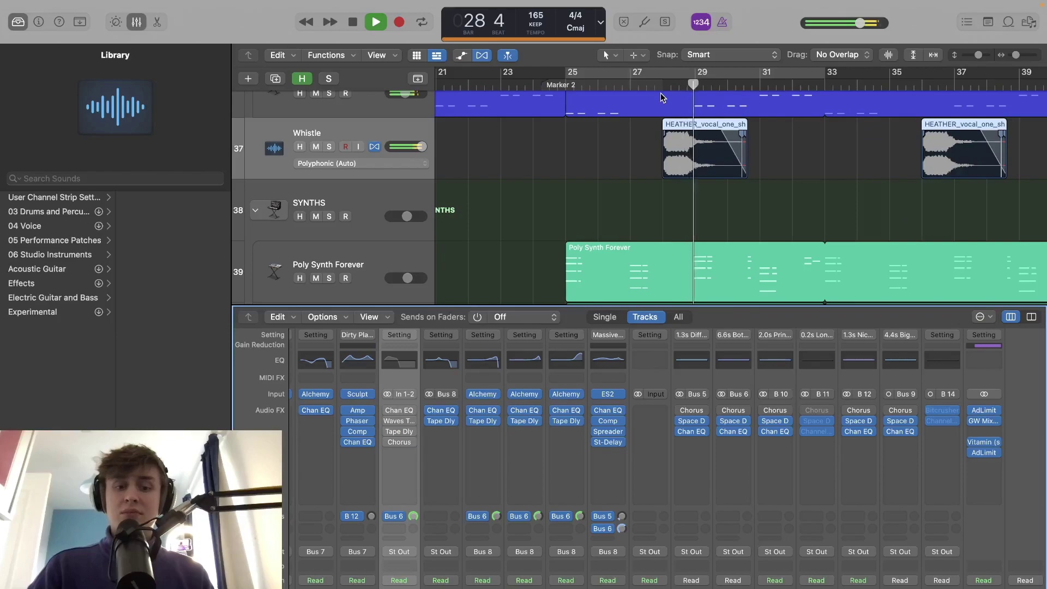
{"action": "key", "text": "space"}
Solo the Whistle track and play its dry sound from bar 28, then stop.
{"action": "left_click", "coordinate": [329, 147]}
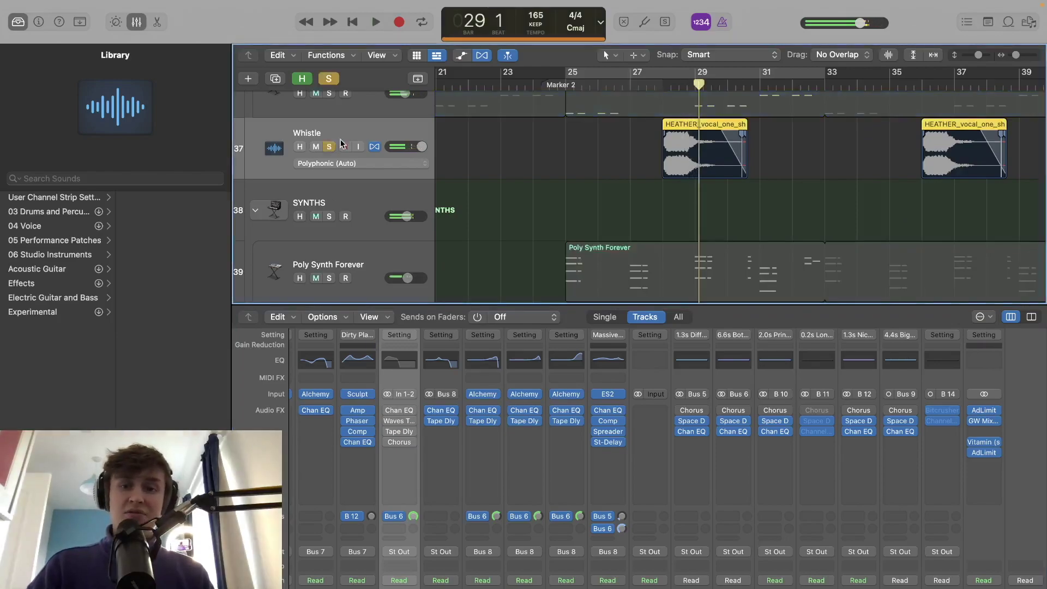
{"action": "left_click", "coordinate": [661, 89]}
{"action": "key", "text": "space"}
{"action": "key", "text": "space"}
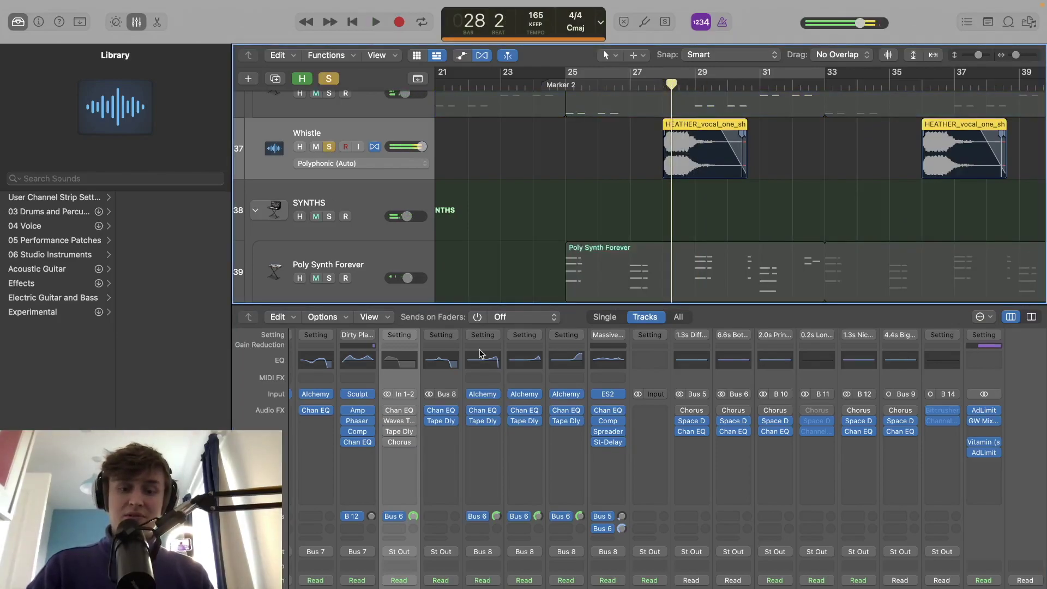
Re-enable the Whistle track's EQ, Waves, Tape Delay and Chorus effects and play it soloed twice from bar 27.
{"action": "scroll", "coordinate": [480, 353], "scroll_direction": "down", "scroll_amount": 3}
{"action": "left_click_drag", "start_coordinate": [388, 363], "coordinate": [391, 396]}
{"action": "left_click", "coordinate": [652, 86]}
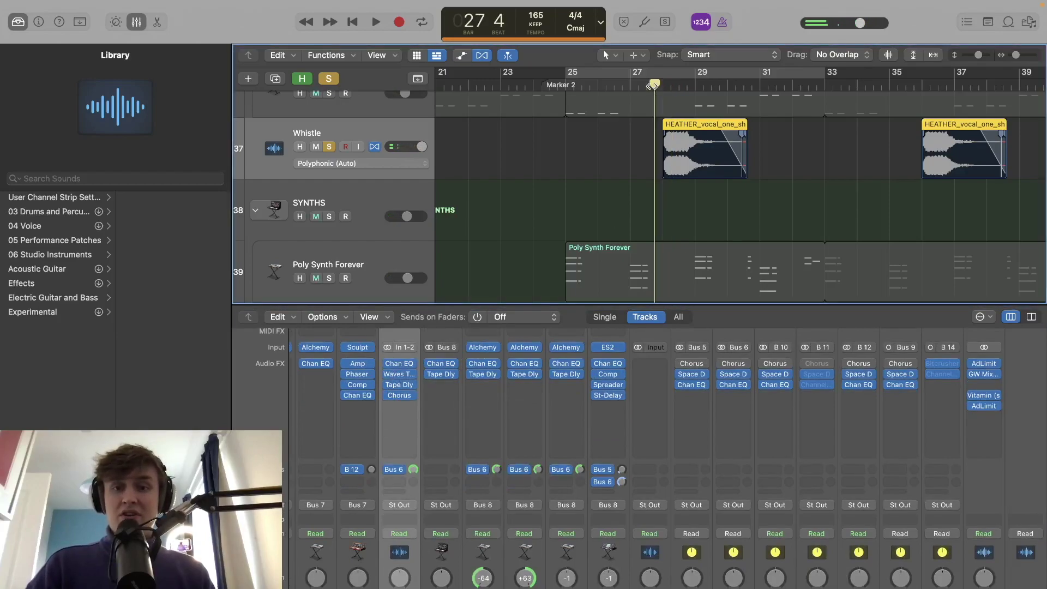
{"action": "key", "text": "space"}
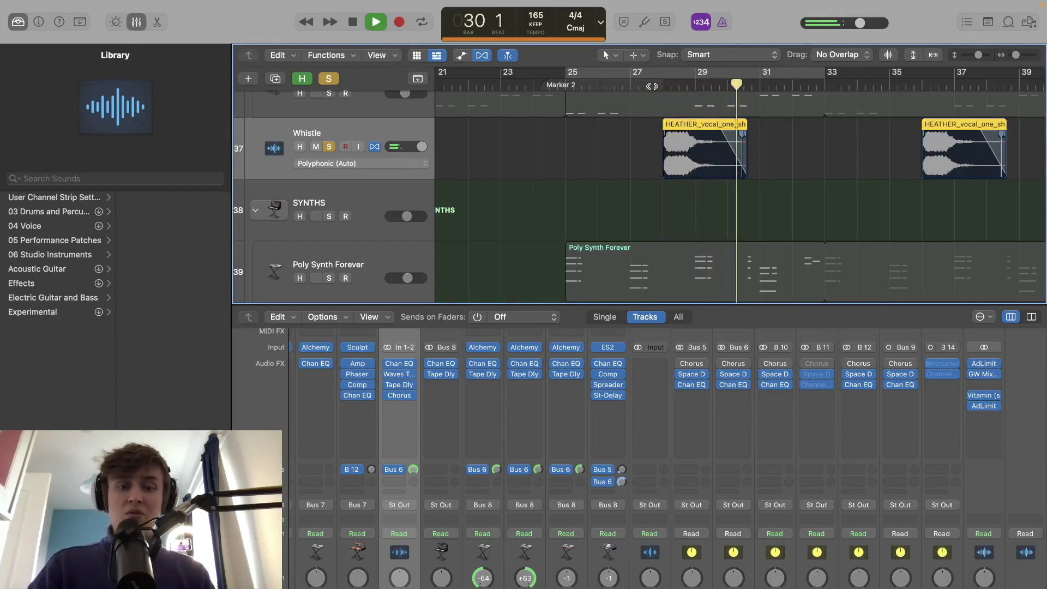
{"action": "key", "text": "space"}
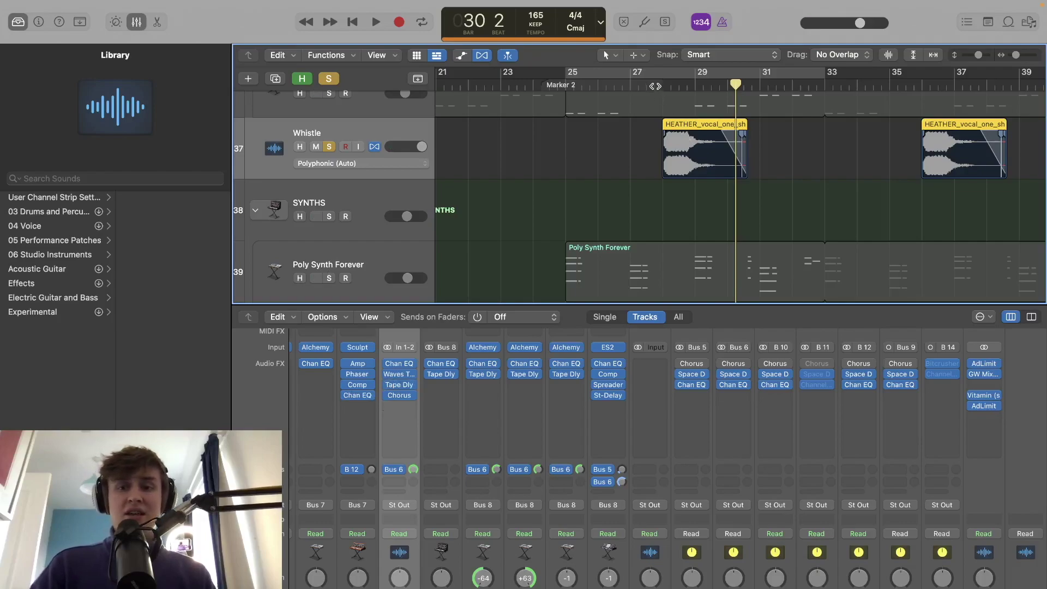
{"action": "left_click", "coordinate": [655, 85]}
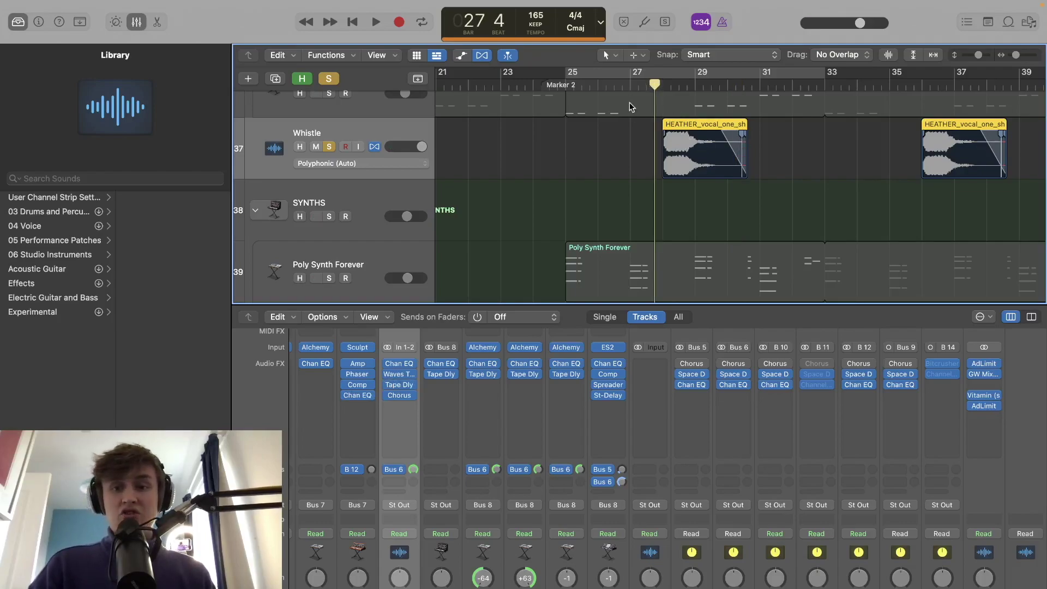
{"action": "key", "text": "space"}
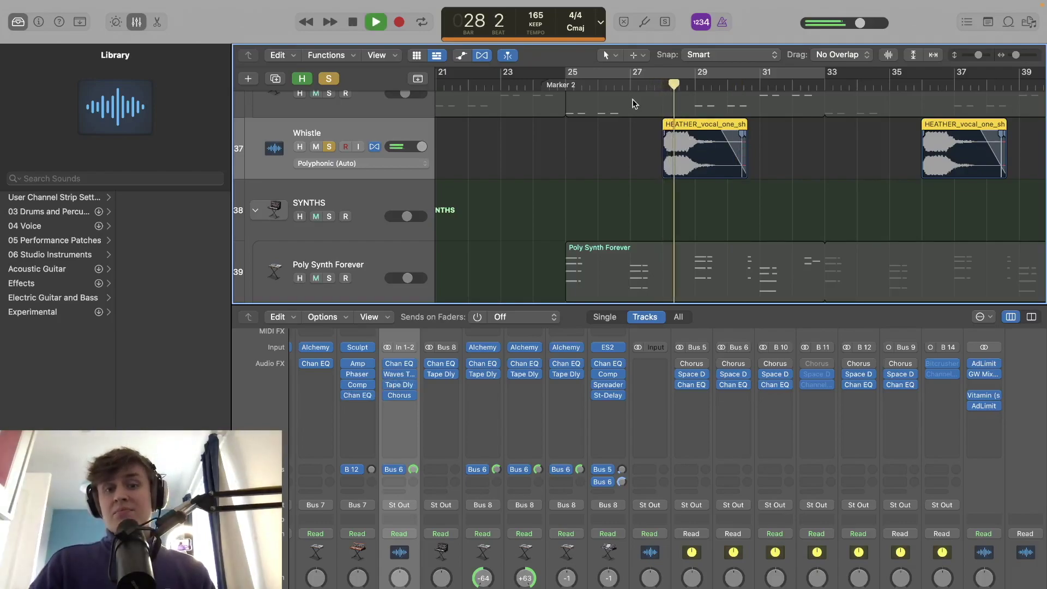
{"action": "key", "text": "space"}
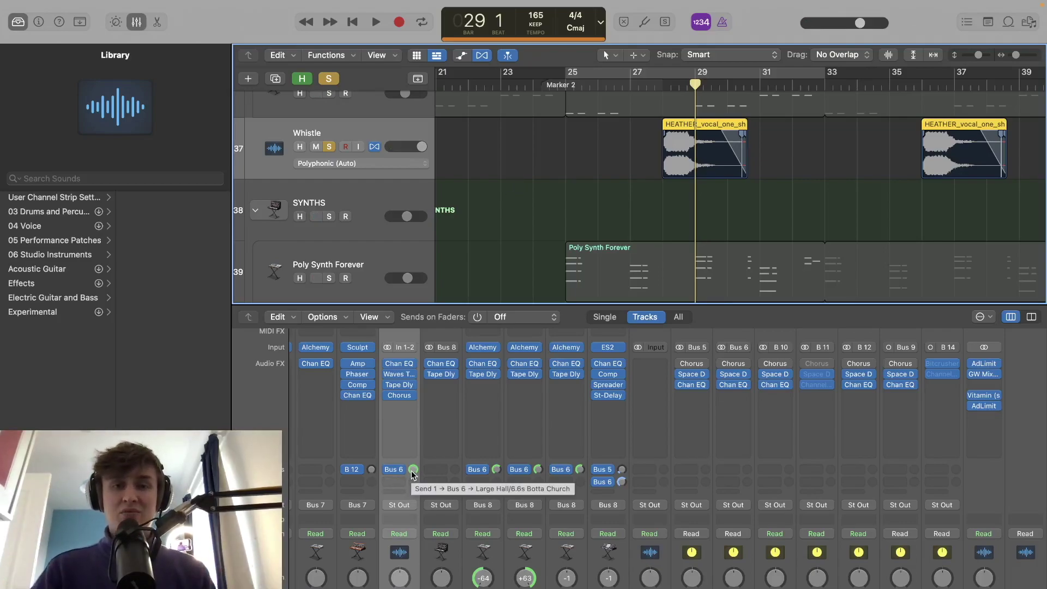
Play the mix from bar 27 with the mixer hidden, all solos cleared and audio track 43 muted.
{"action": "left_click", "coordinate": [130, 27]}
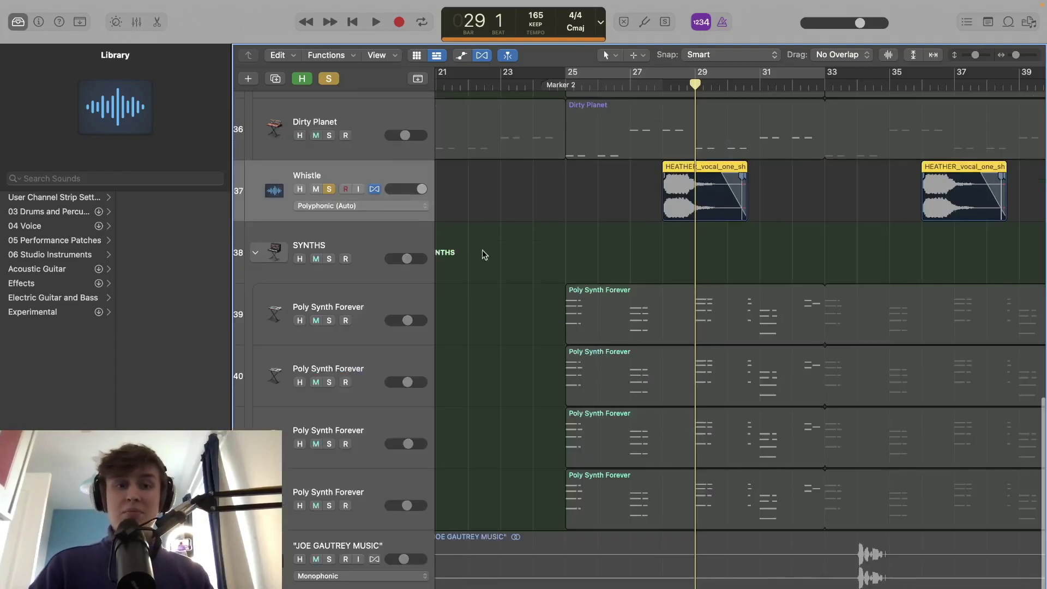
{"action": "left_click", "coordinate": [333, 80]}
{"action": "left_click", "coordinate": [656, 82]}
{"action": "left_click", "coordinate": [315, 559]}
{"action": "key", "text": "space"}
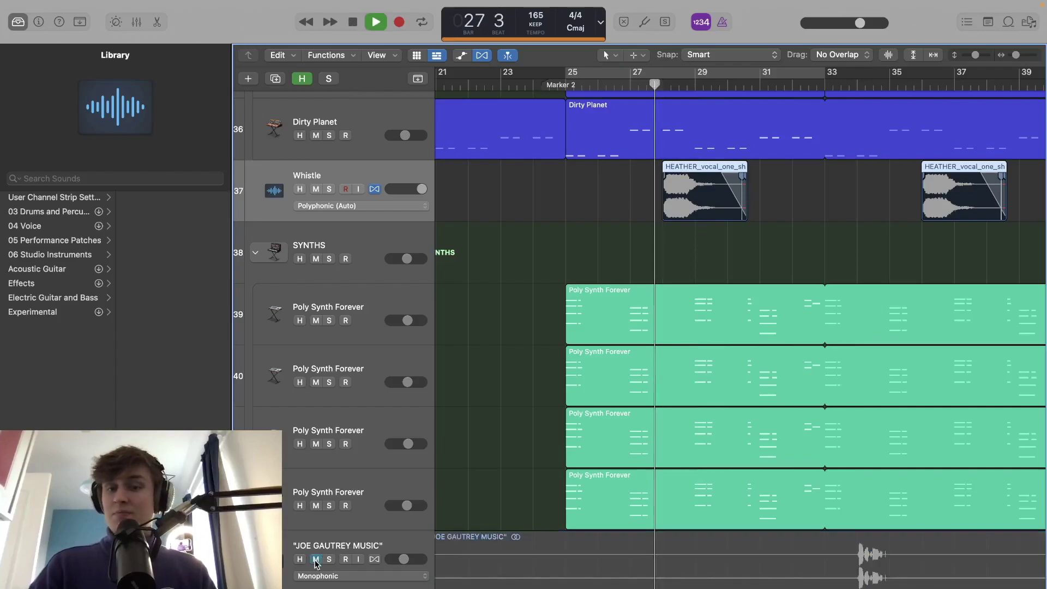
{"action": "key", "text": "space"}
Zoom out to the whole arrangement and play the full mix from bar 17.
{"action": "scroll", "coordinate": [314, 565], "scroll_direction": "down", "scroll_amount": 3}
{"action": "key", "text": "super+Up"}
{"action": "key", "text": "super+Up"}
{"action": "key", "text": "super+Up"}
{"action": "key", "text": "super+Up"}
{"action": "key", "text": "super+Up"}
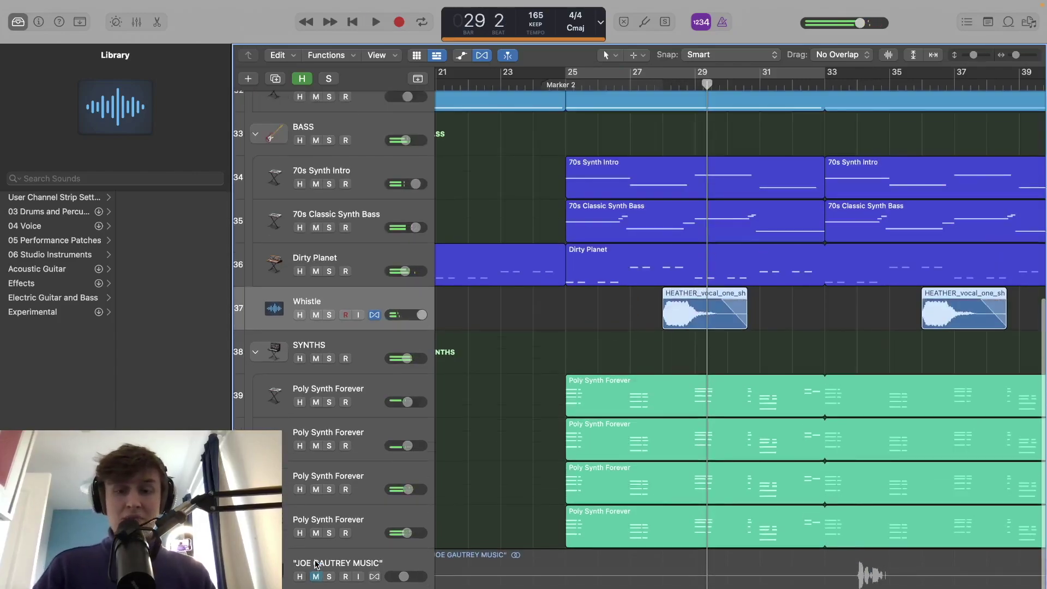
{"action": "key", "text": "super+Left"}
{"action": "key", "text": "super+Left"}
{"action": "key", "text": "super+Left"}
{"action": "key", "text": "super+Left"}
{"action": "key", "text": "super+Left"}
{"action": "key", "text": "super+Up"}
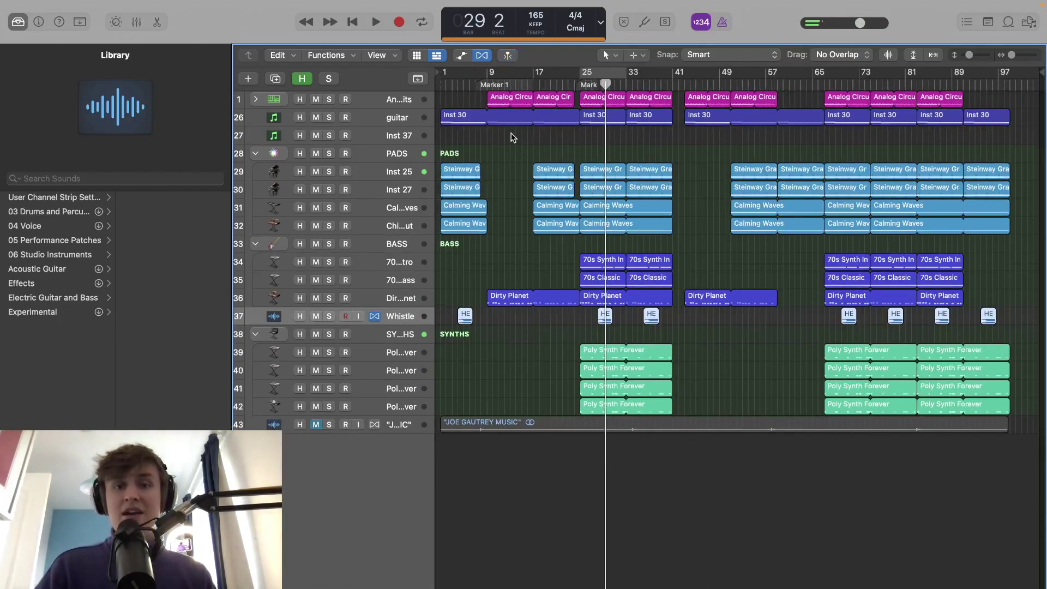
{"action": "left_click", "coordinate": [534, 84]}
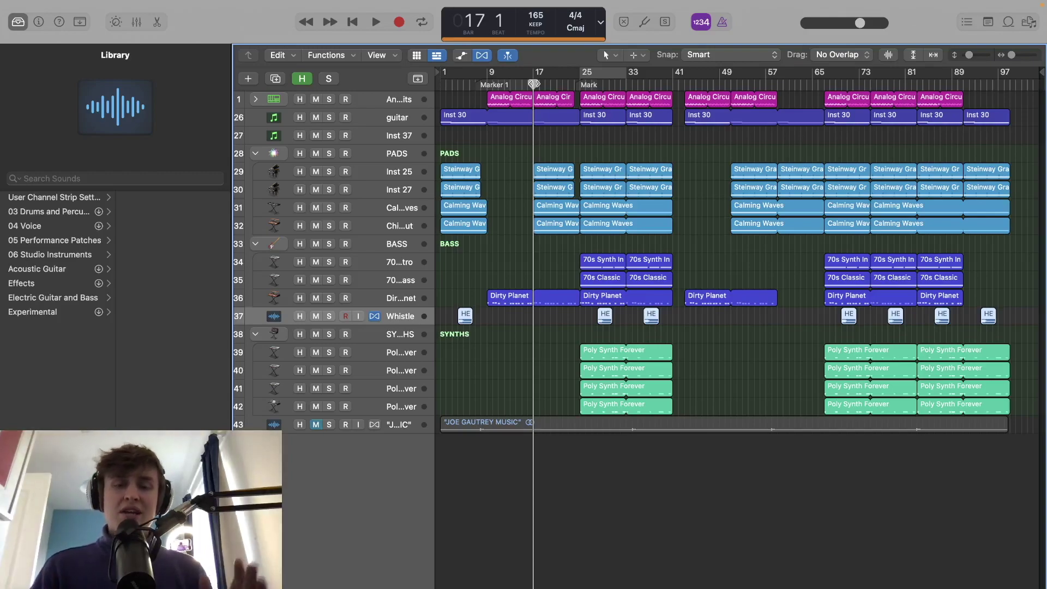
{"action": "key", "text": "space"}
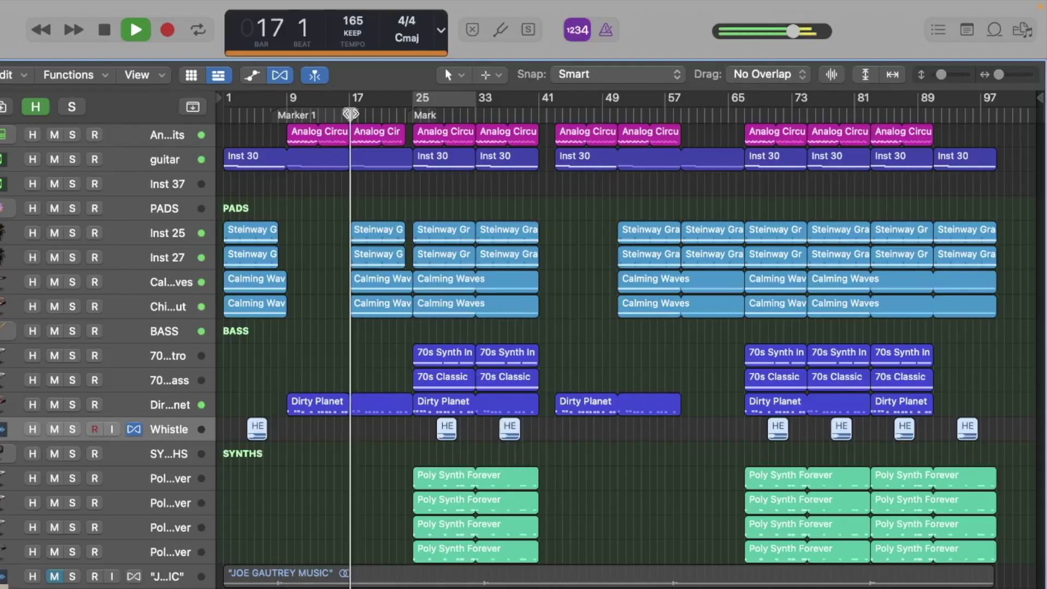